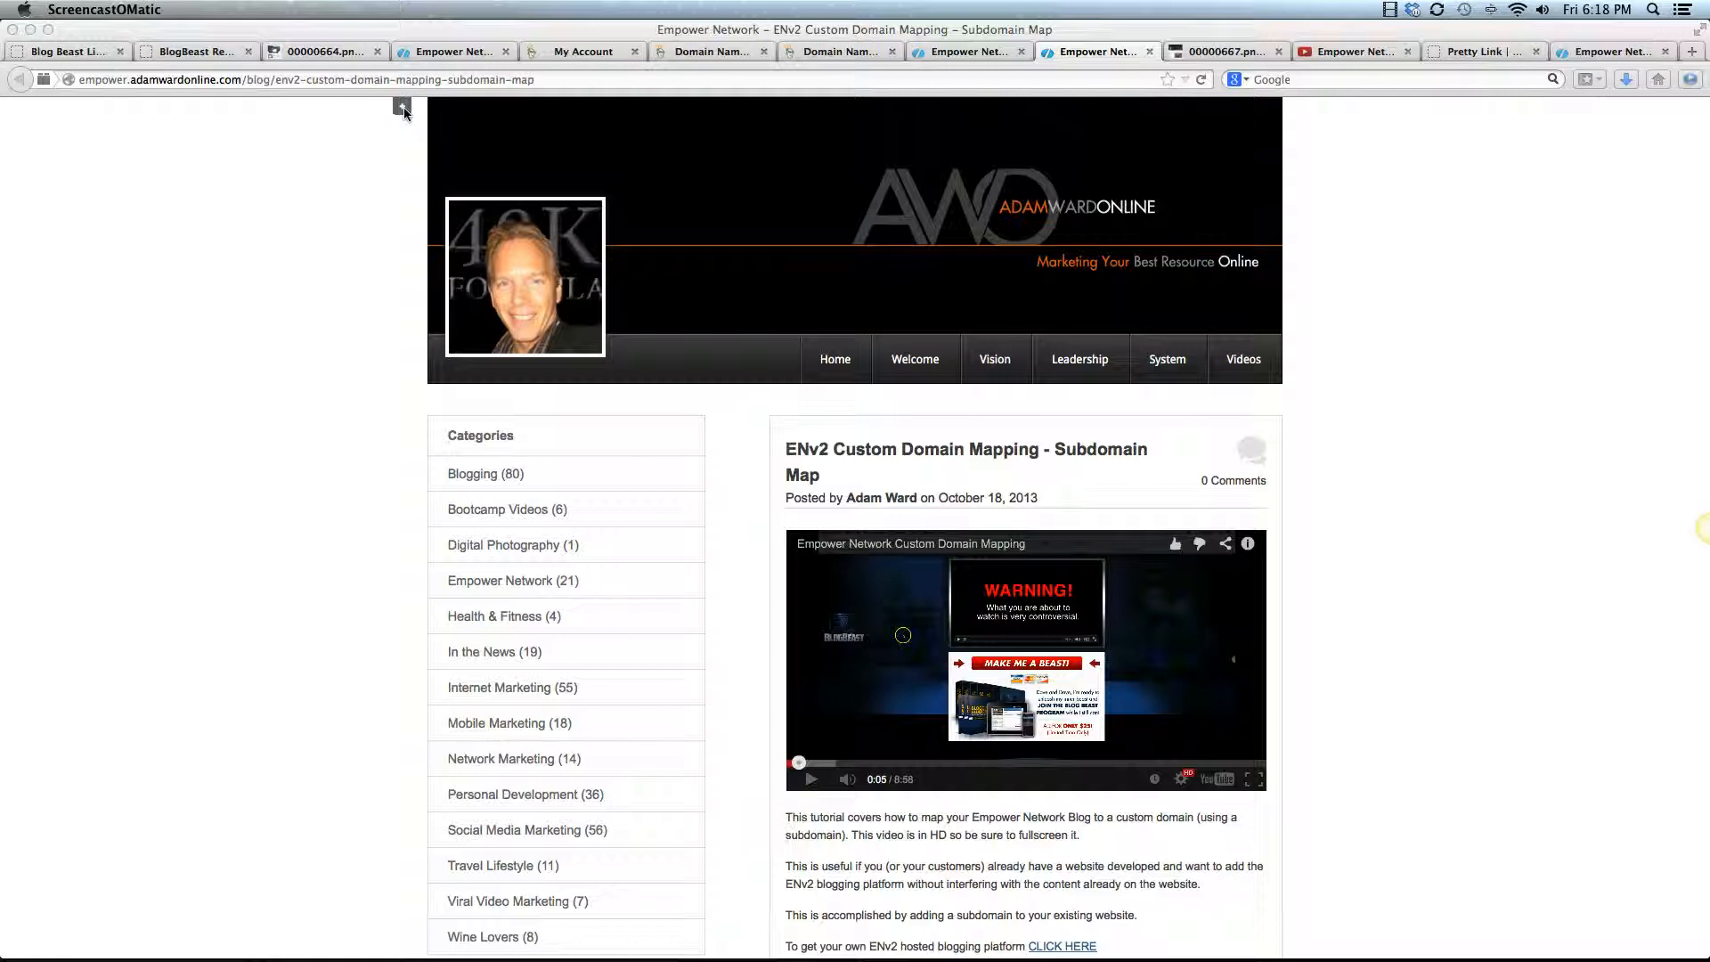
Start adding a new blog from the blog's customization settings and enter "Adam On Wine" as its friendly name
click(402, 110)
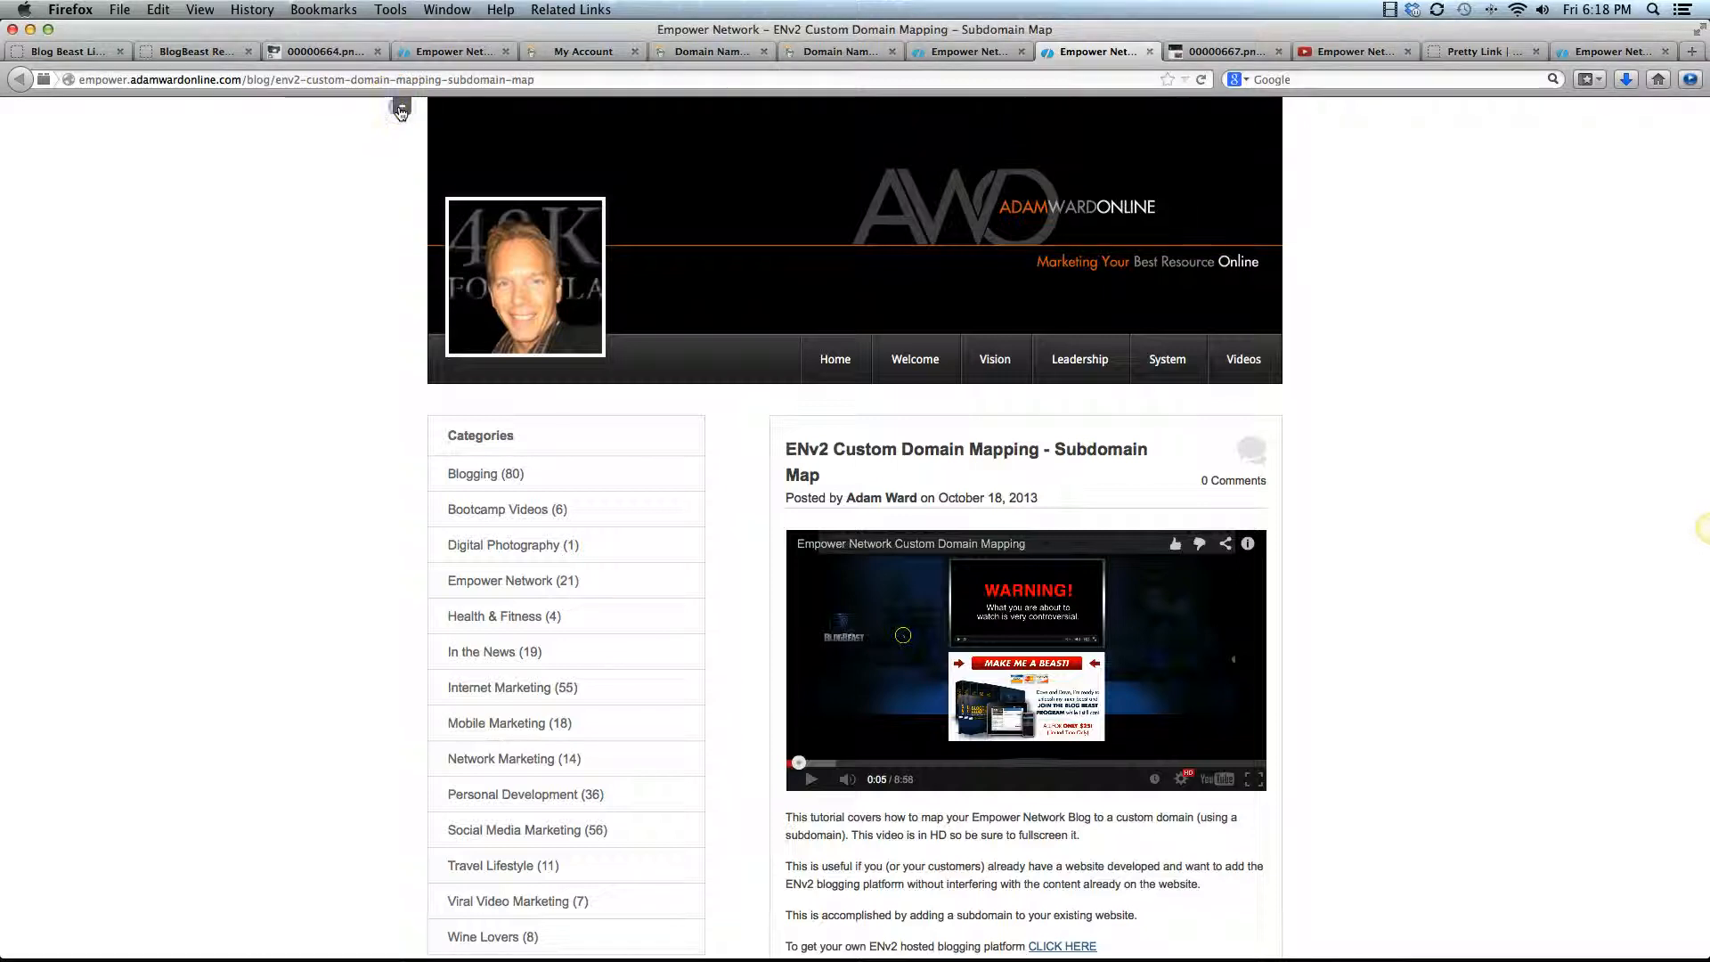
click(401, 112)
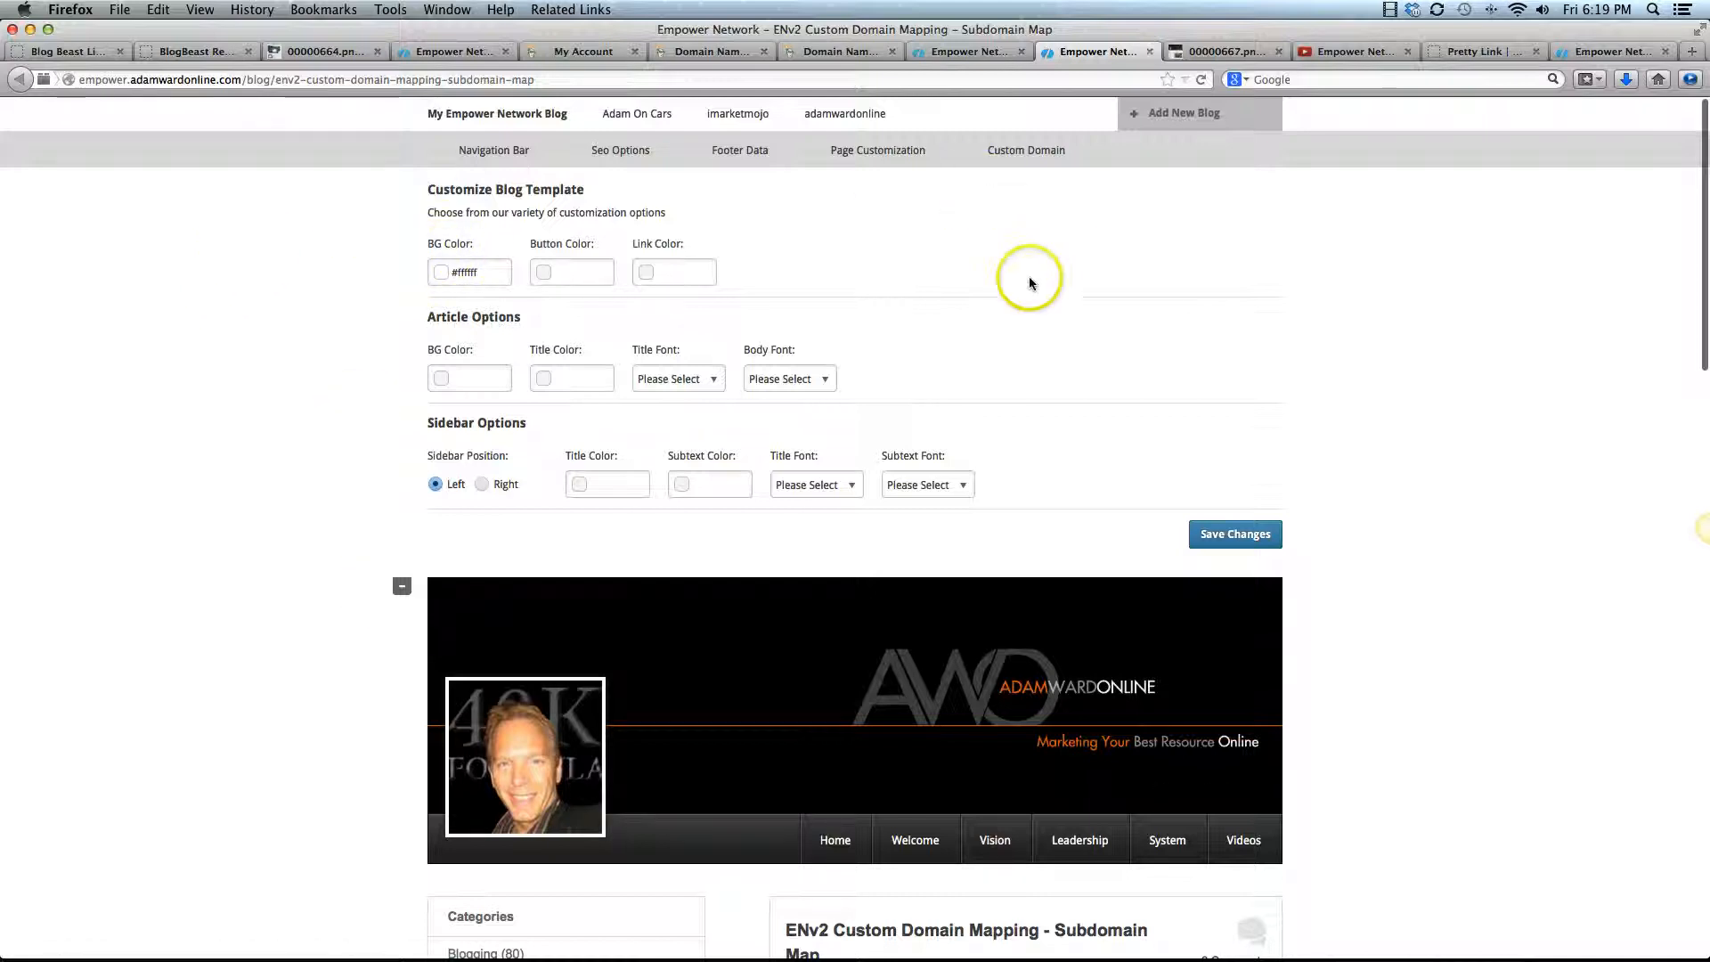
click(1188, 120)
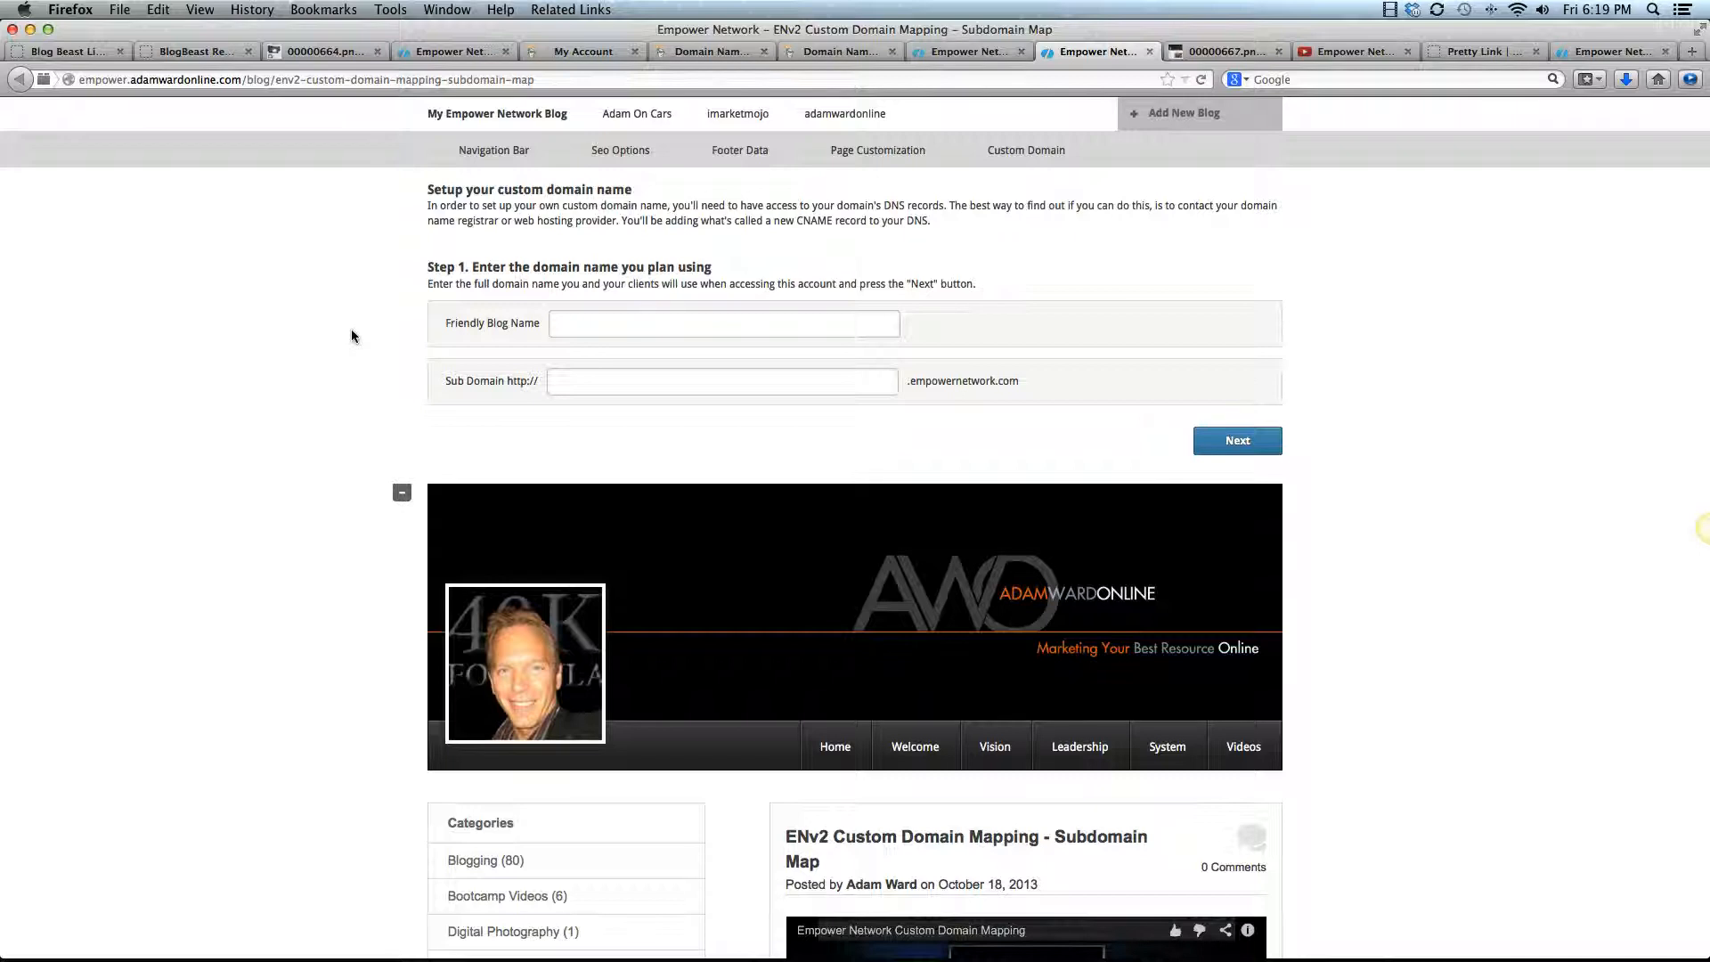
text(Ada)
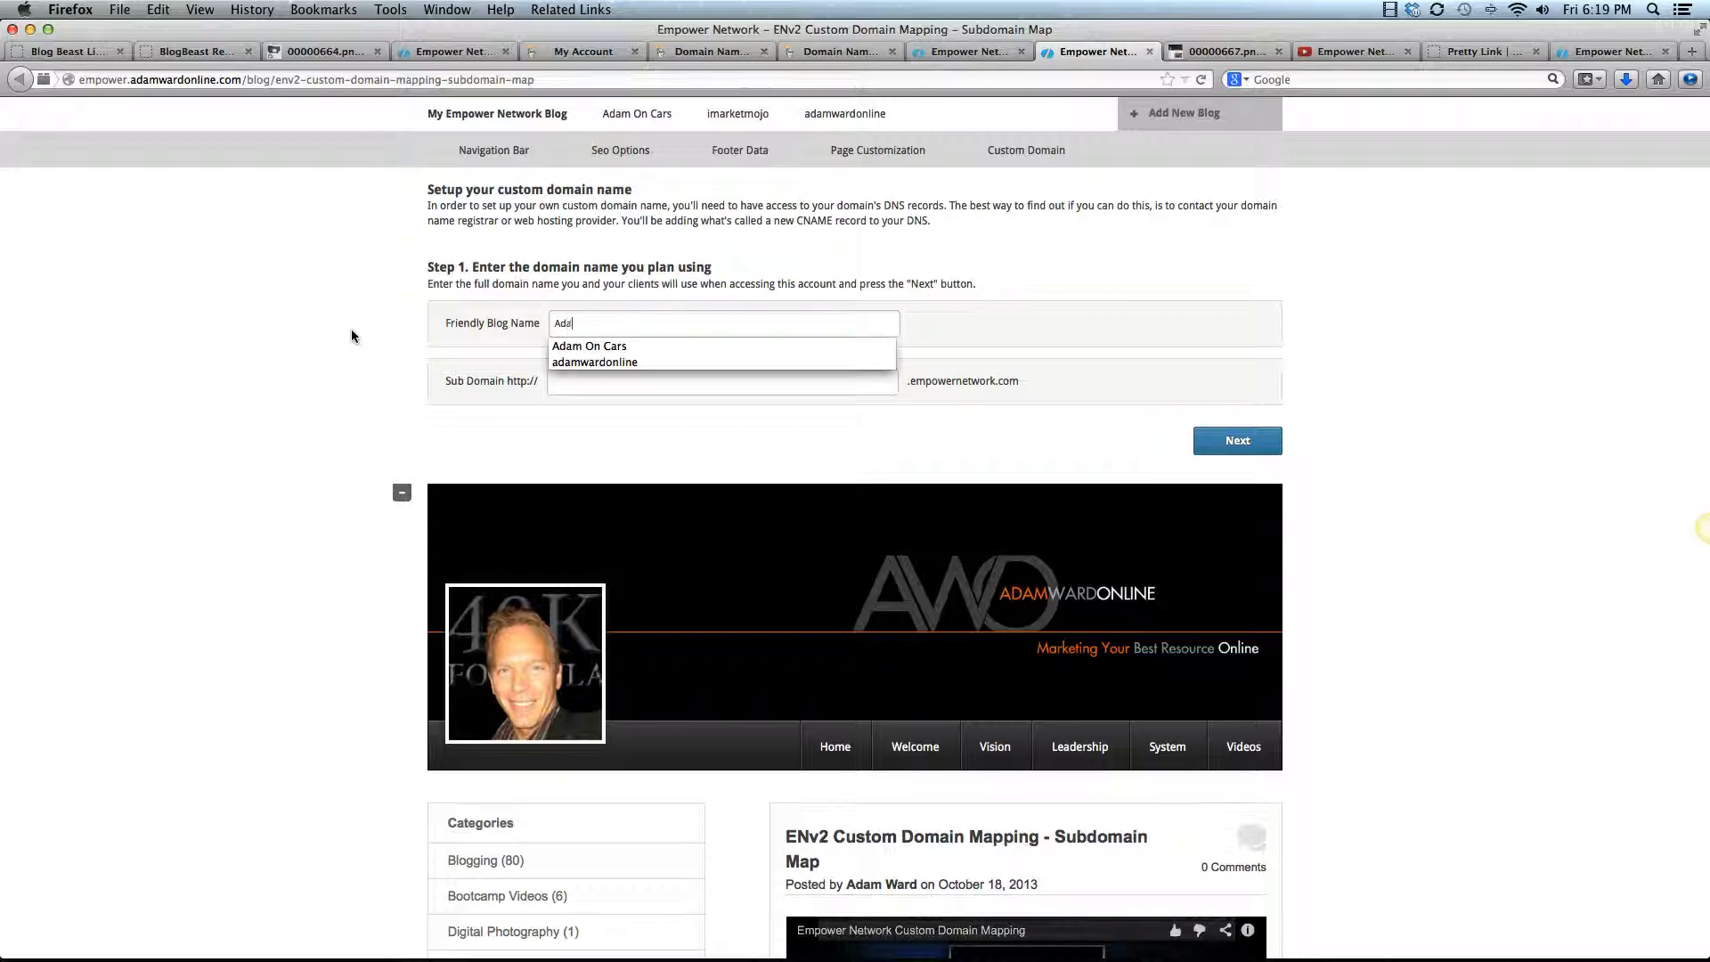
text(m On Win)
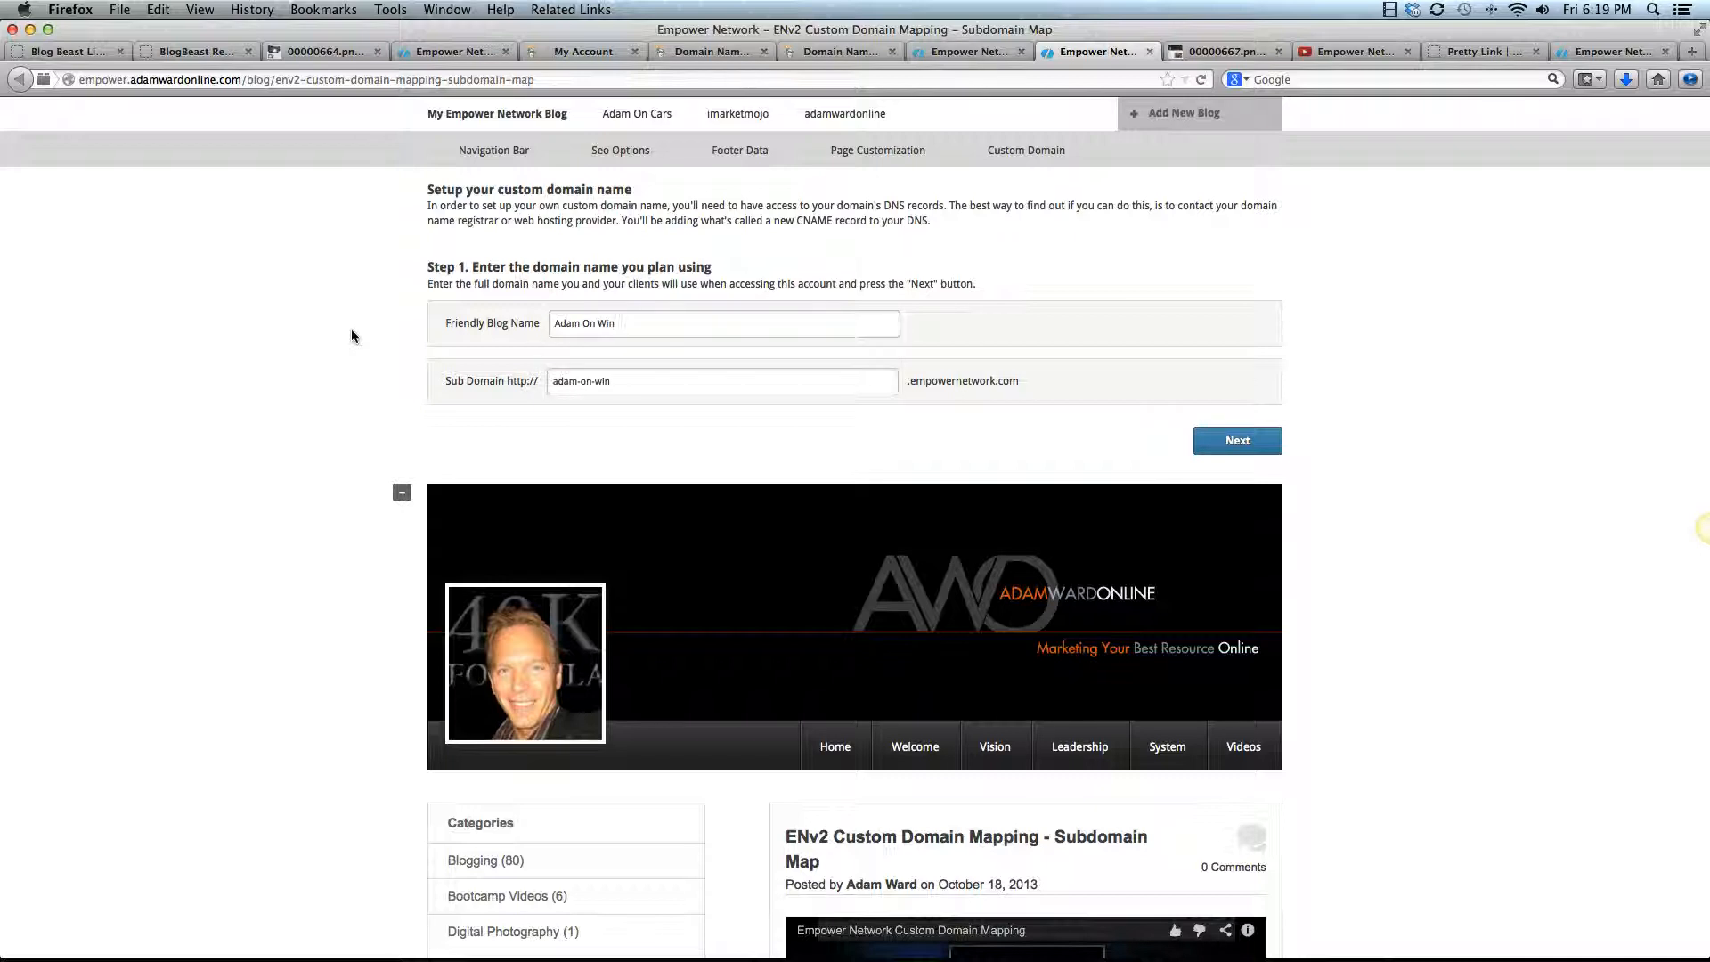
text(e)
click(256, 377)
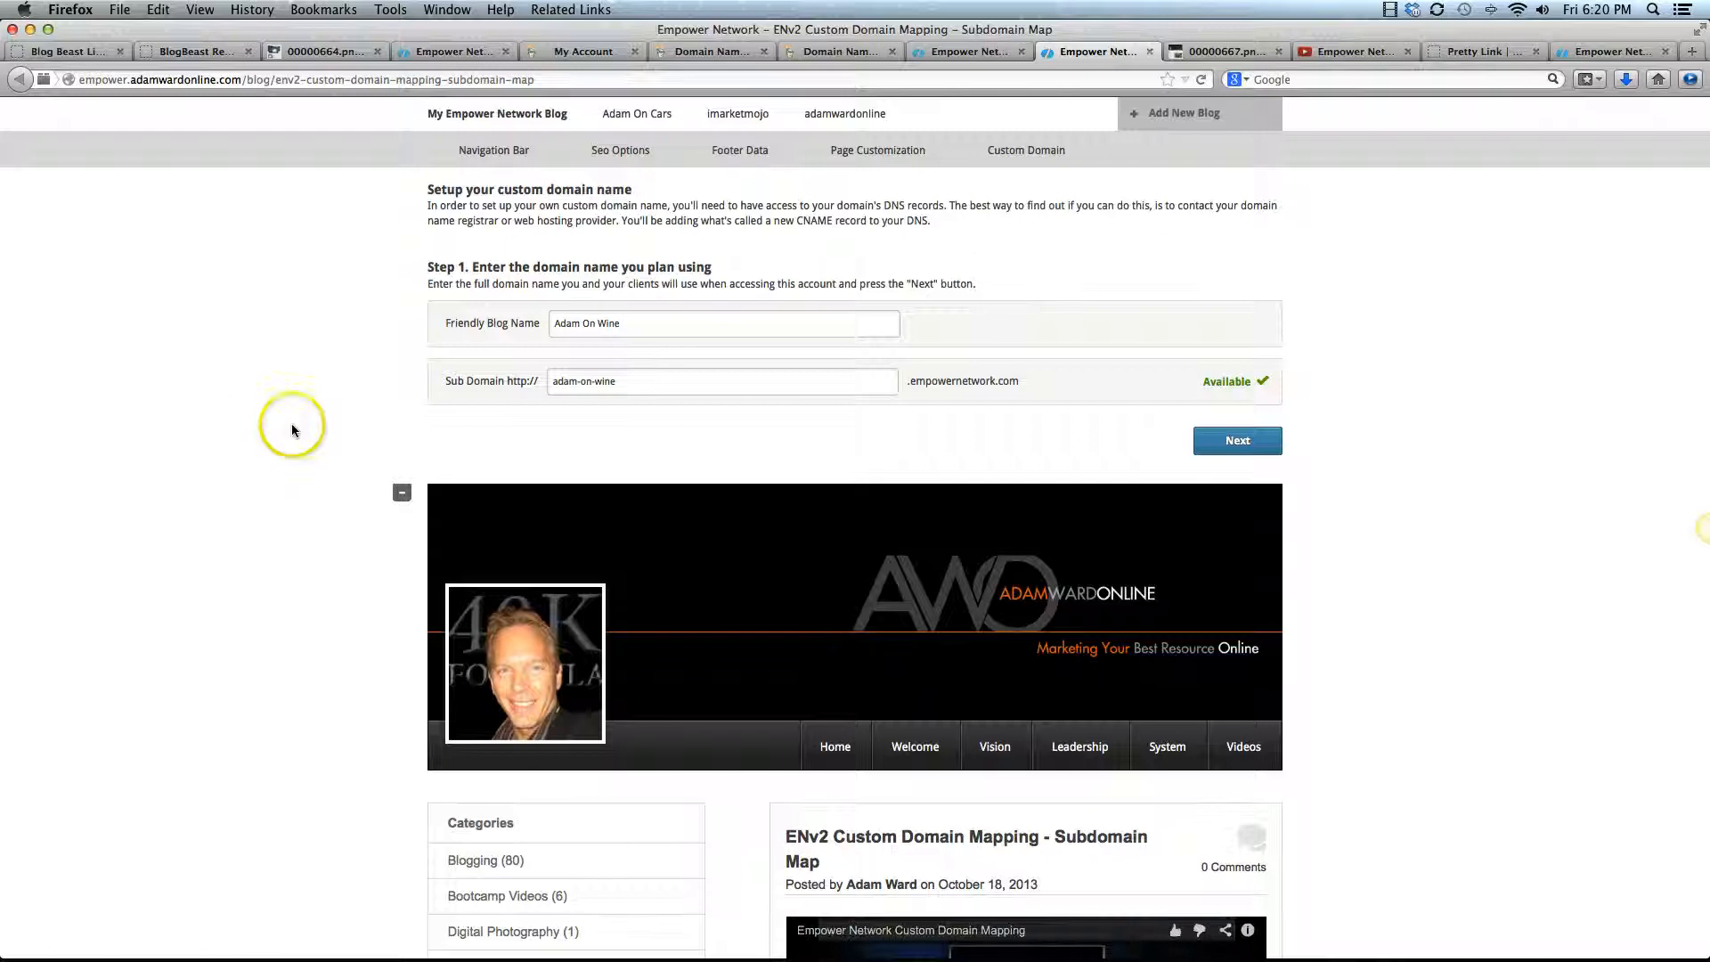
Change the new blog's subdomain to adamonwine without hyphens and submit the form to create the blog
drag(637, 384, 382, 382)
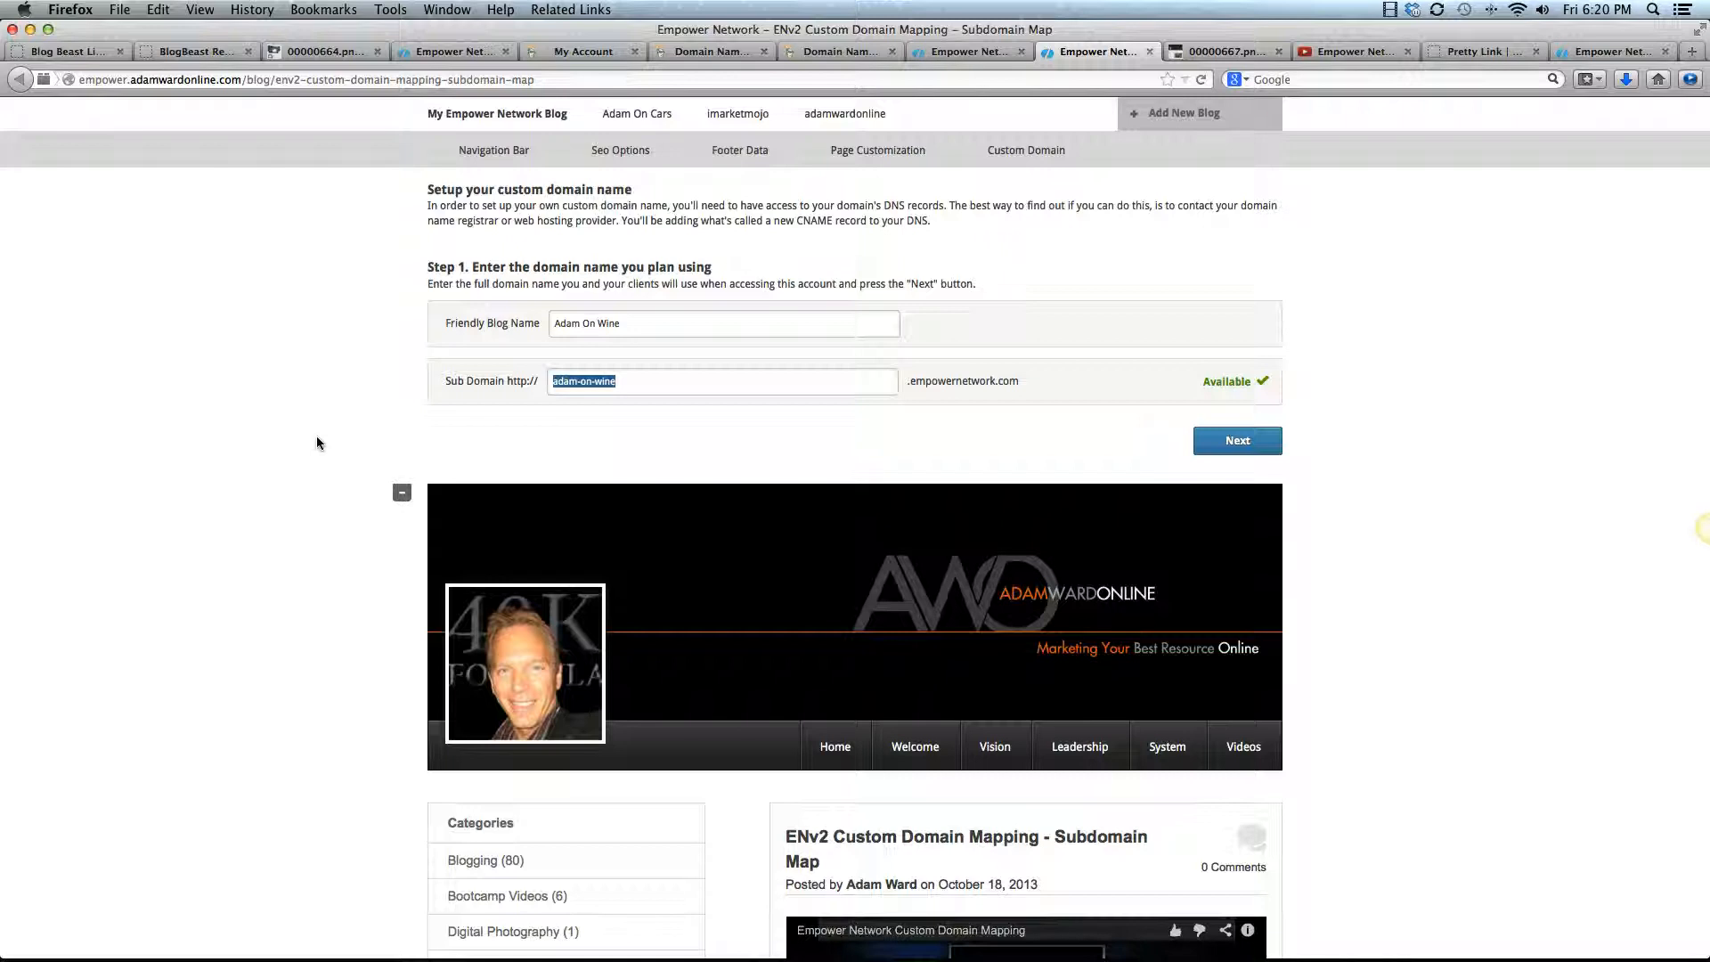
click(583, 383)
click(580, 382)
key(Right)
key(Right)
key(Right)
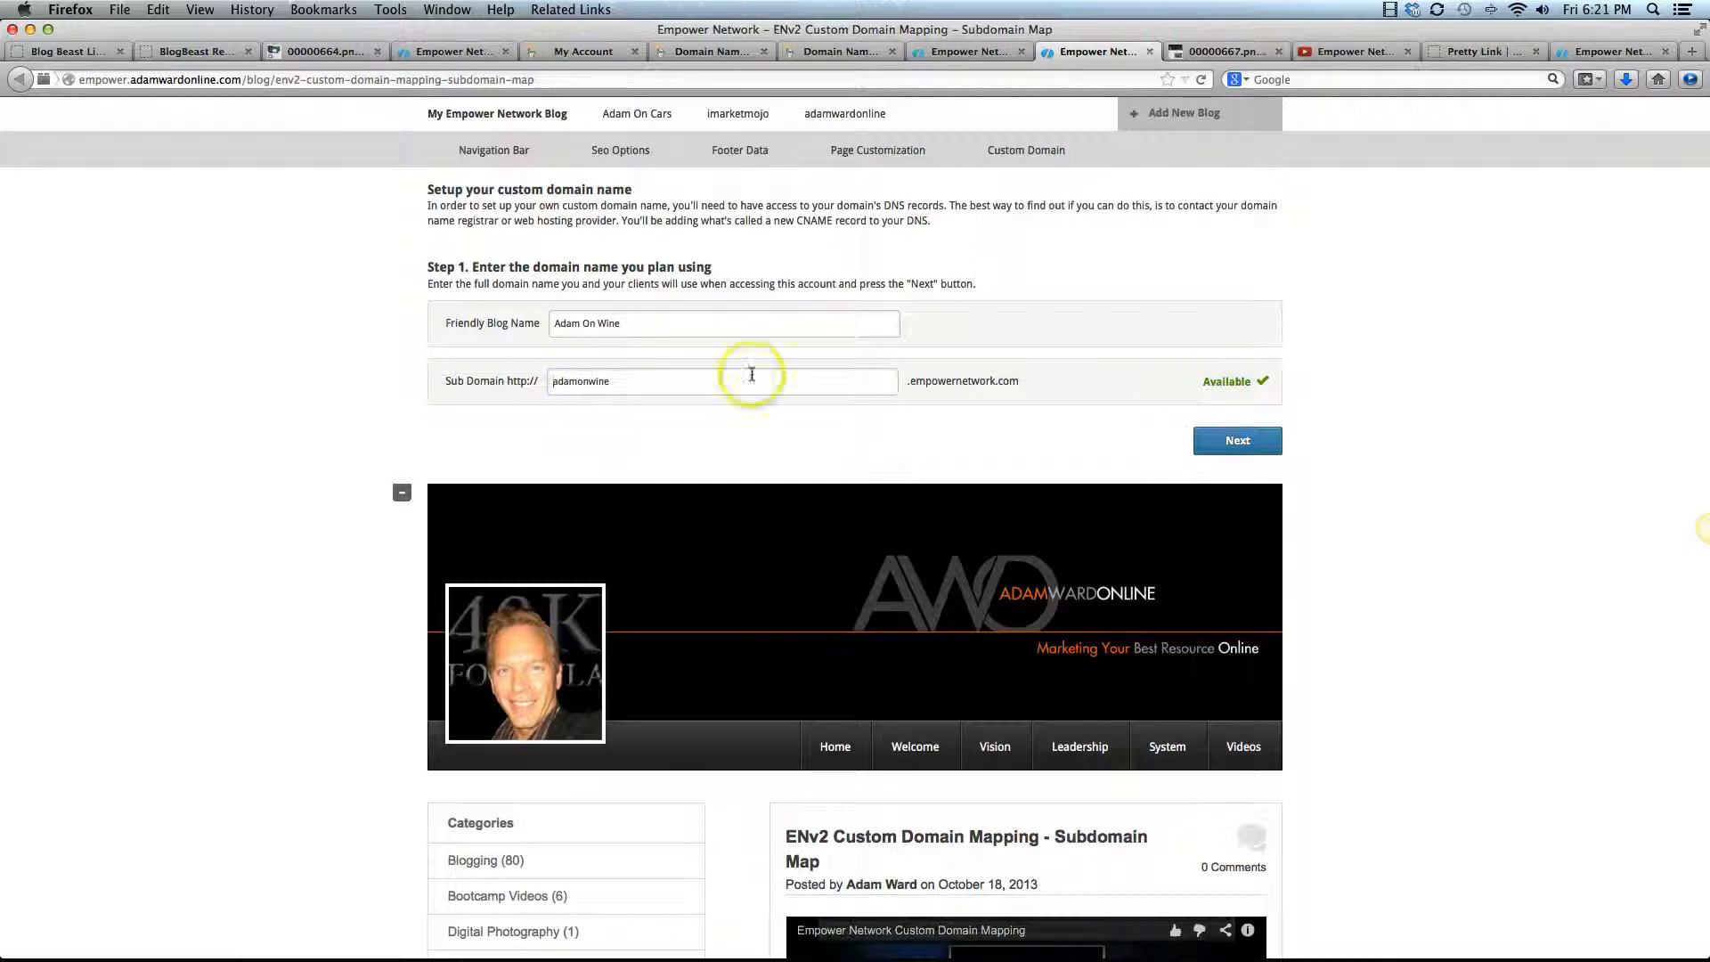
click(634, 385)
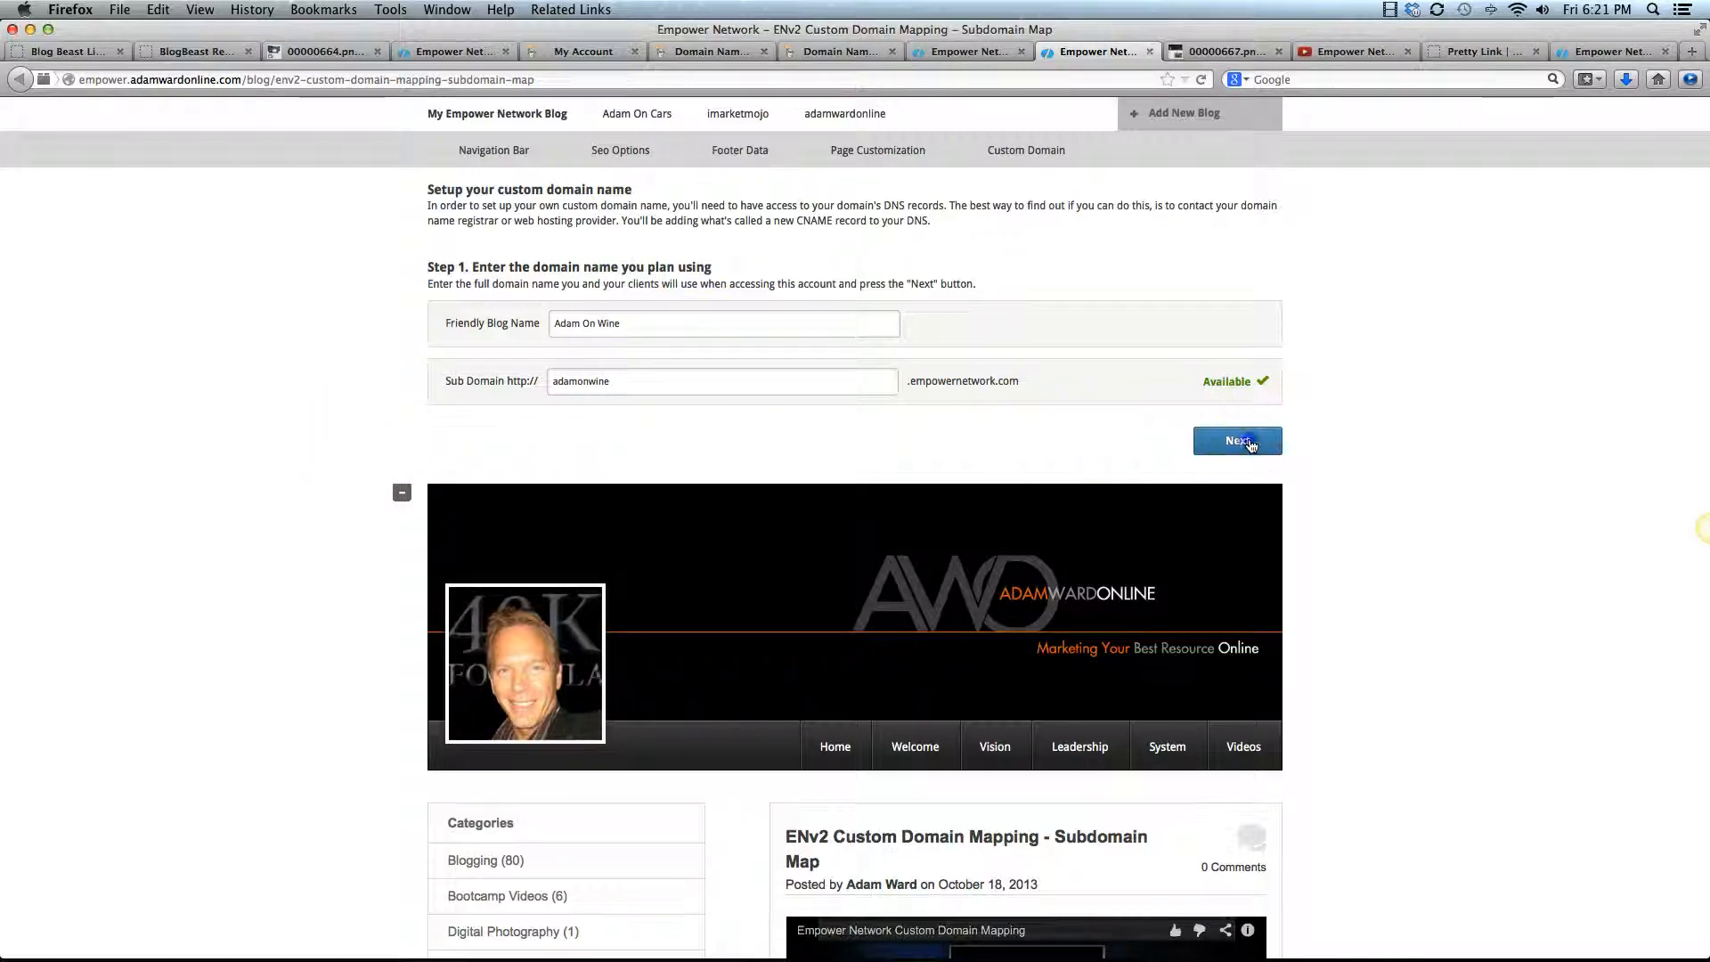
click(1251, 441)
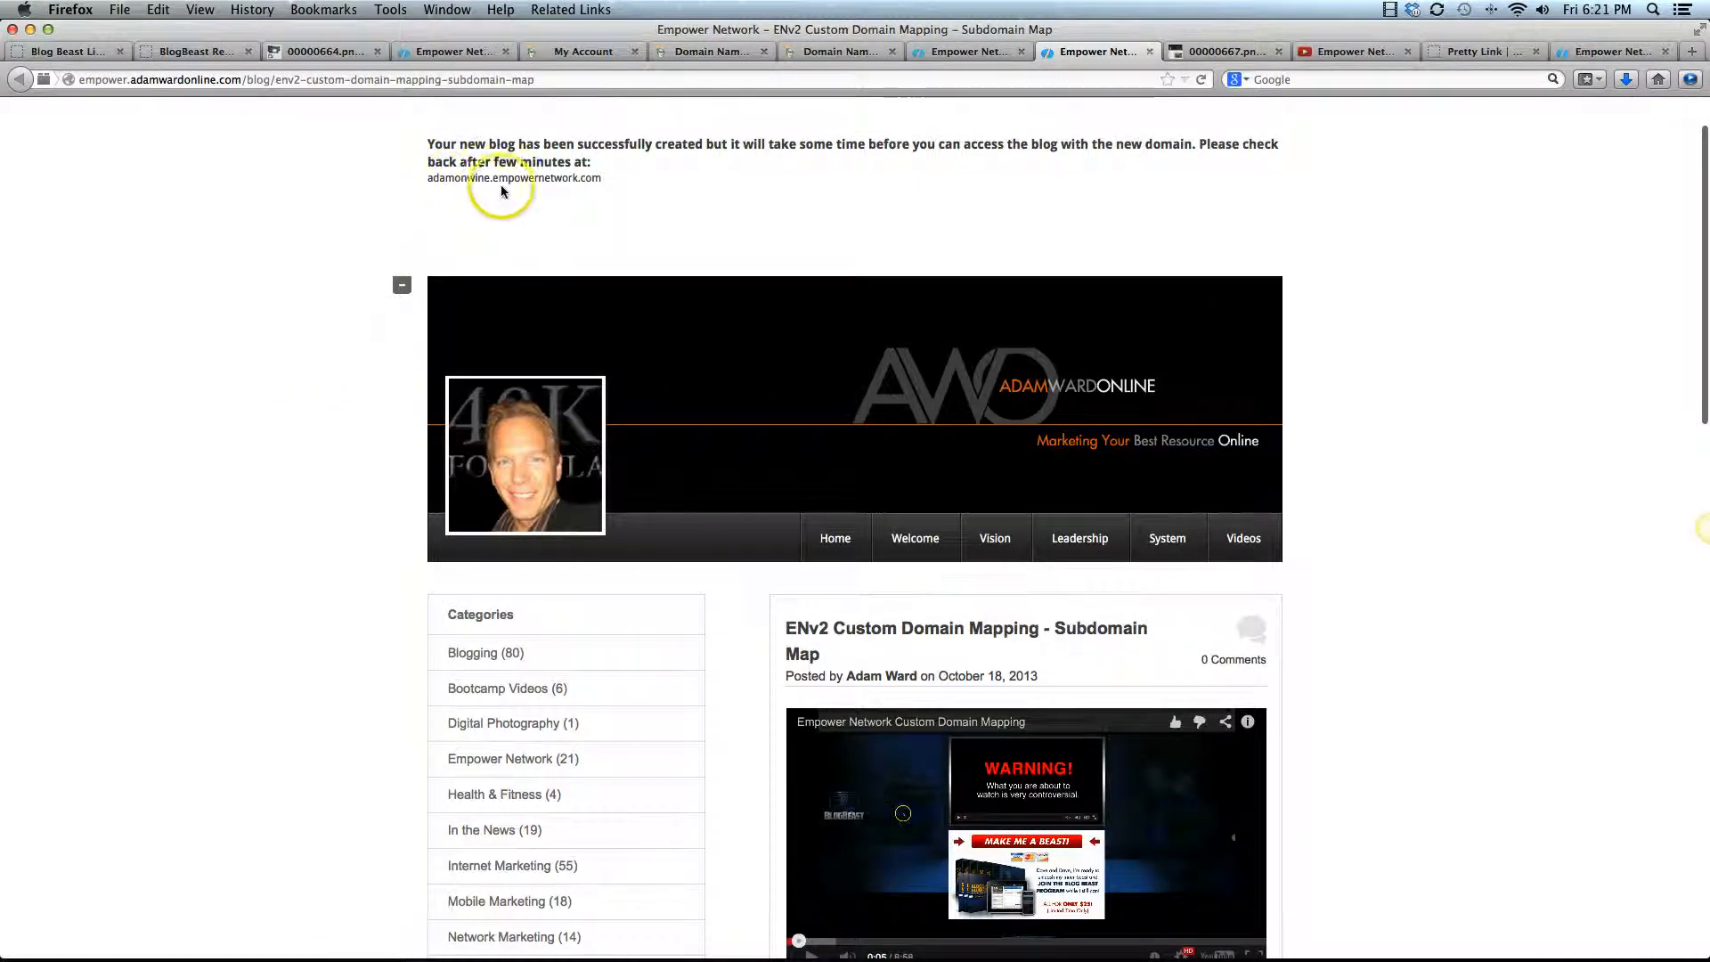
Highlight the new blog's address, reload the main blog's home page, and try to open the Adam On Wine blog
click(604, 181)
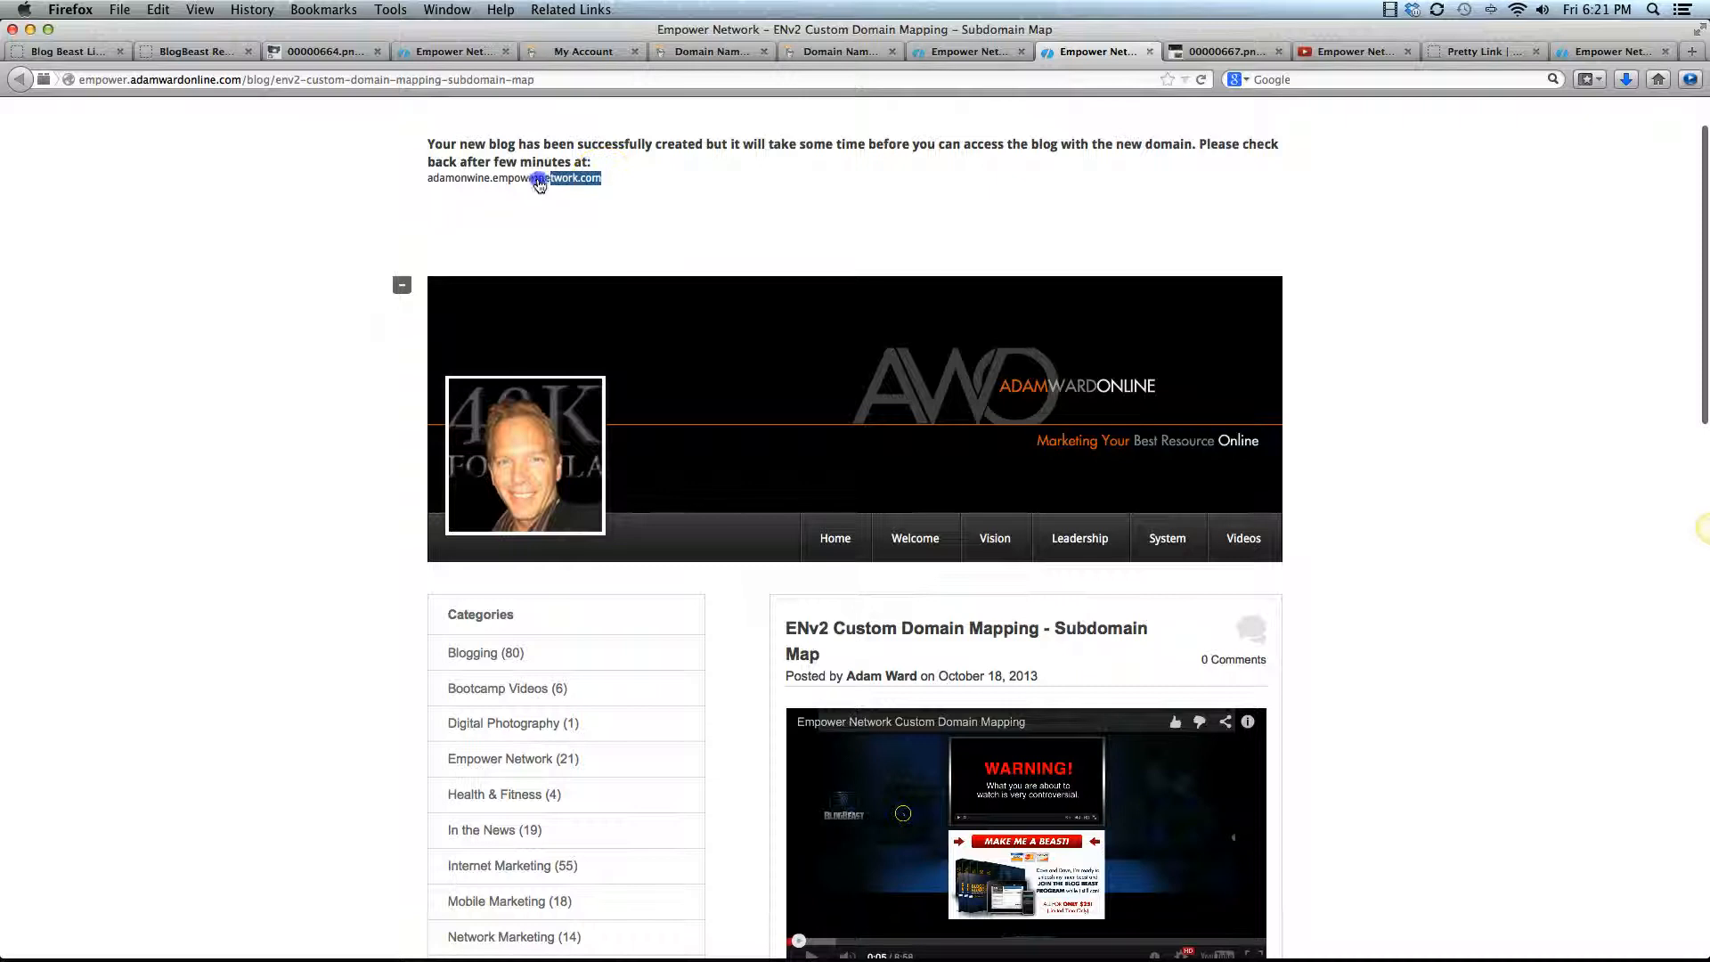
drag(539, 183, 427, 185)
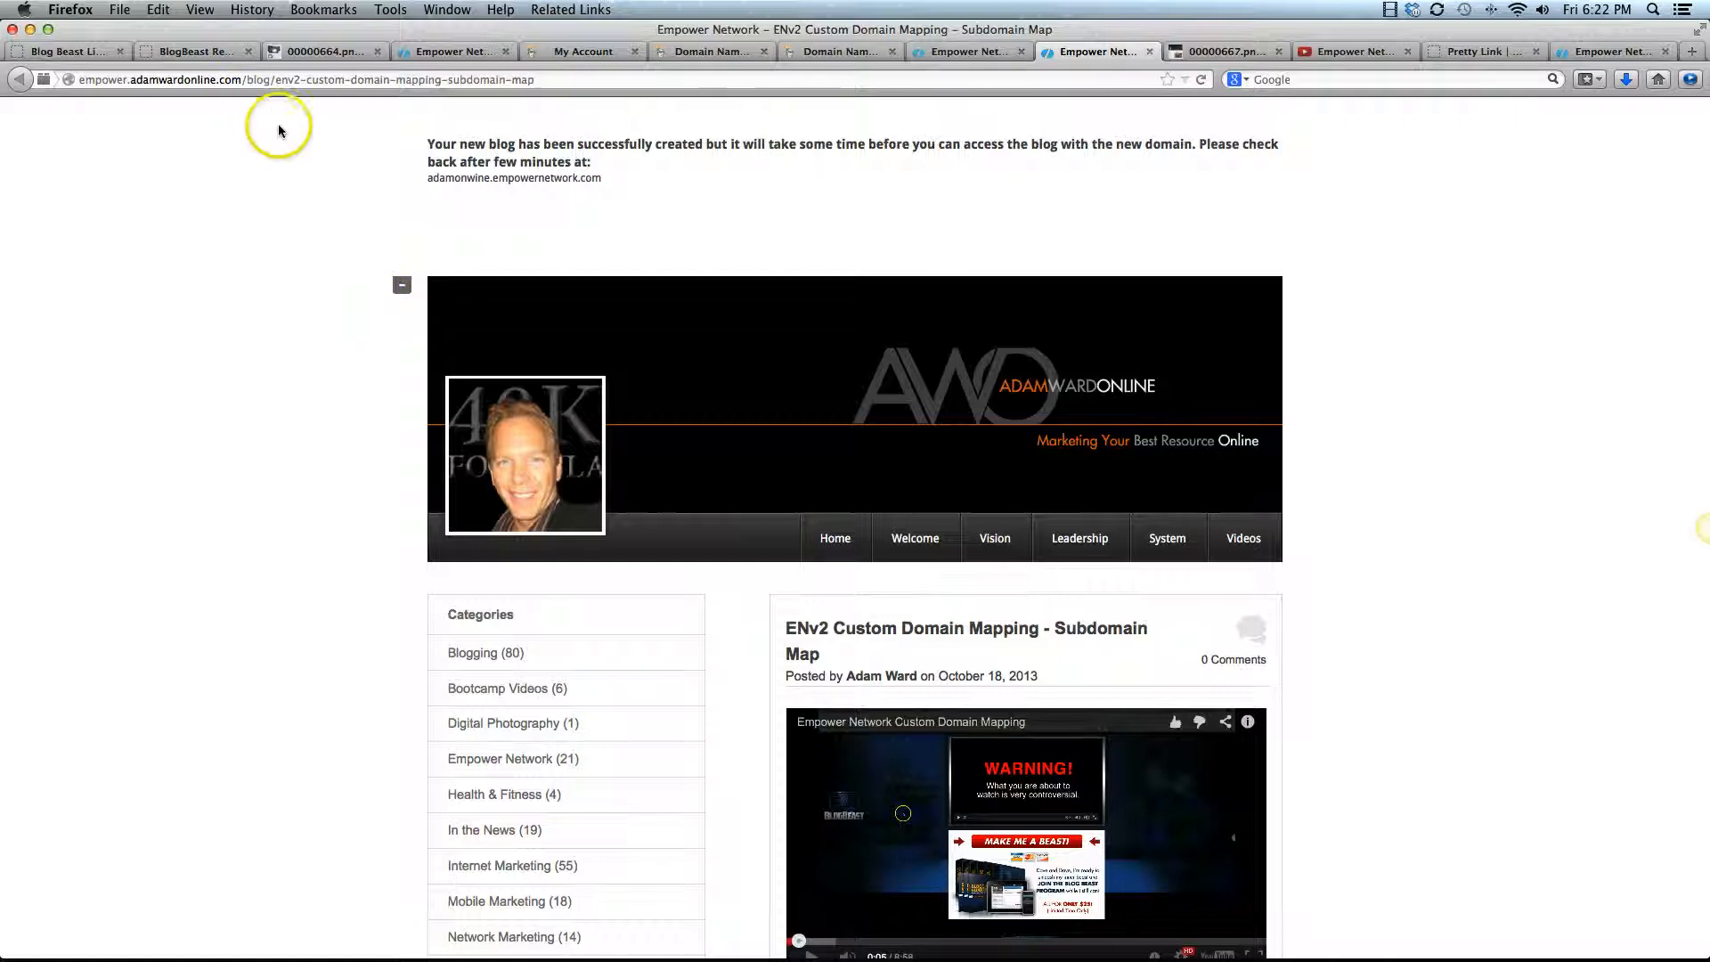
click(234, 80)
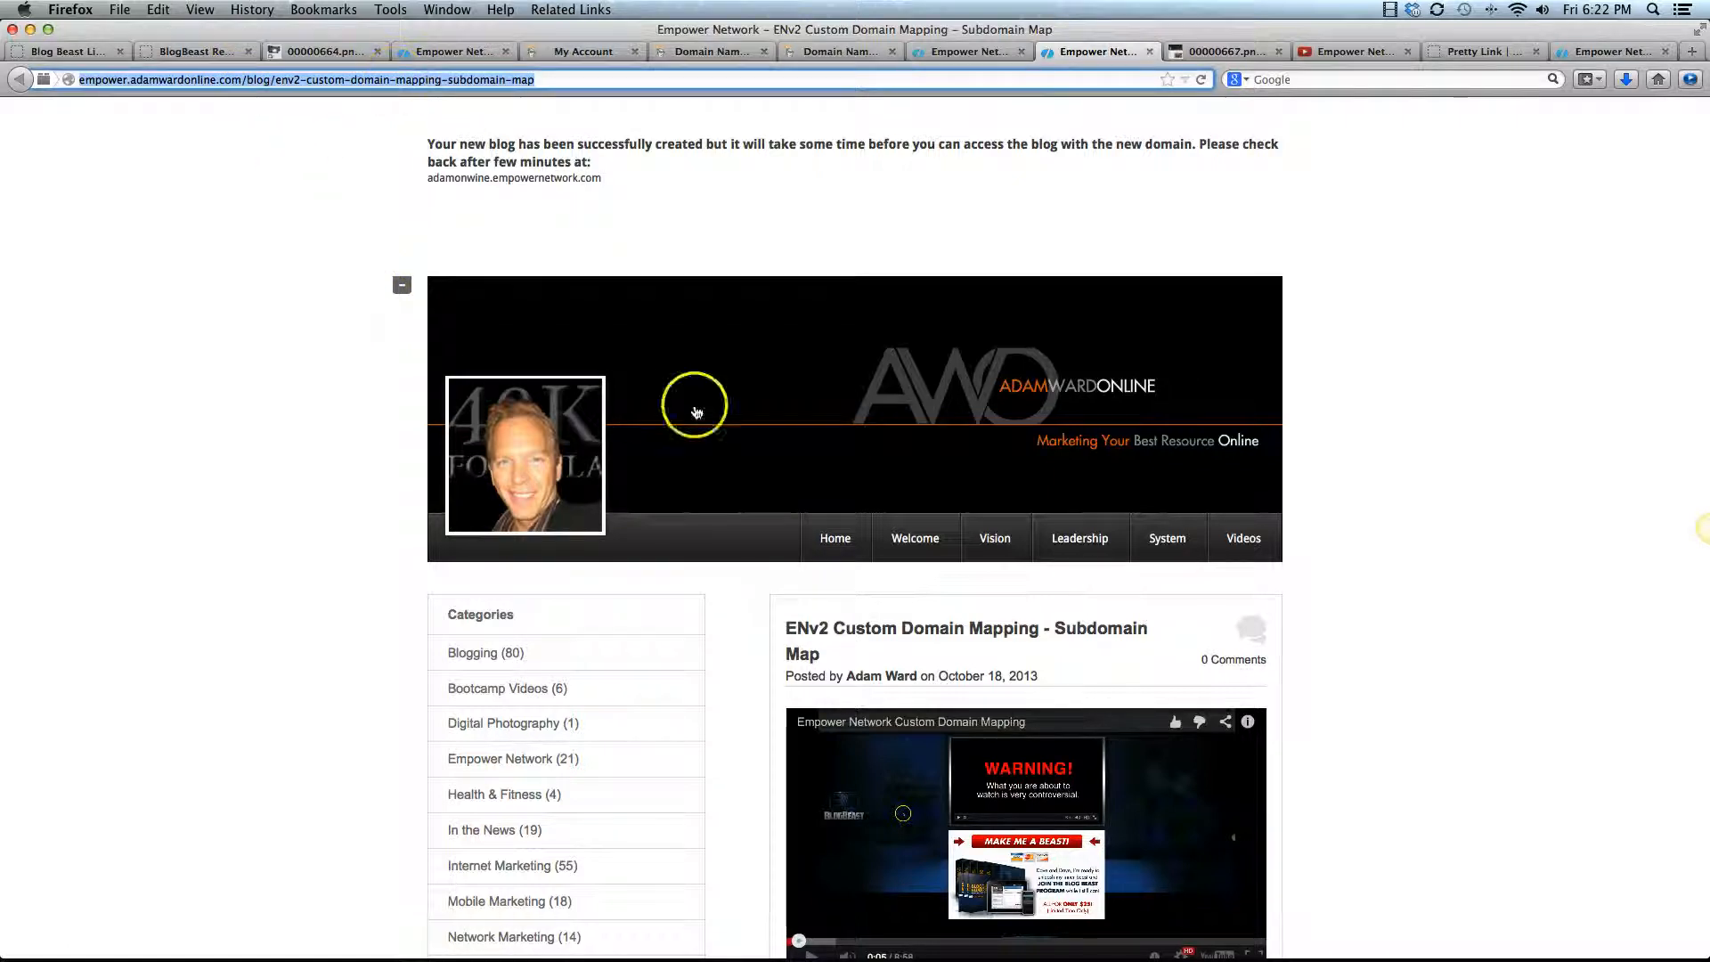
click(820, 537)
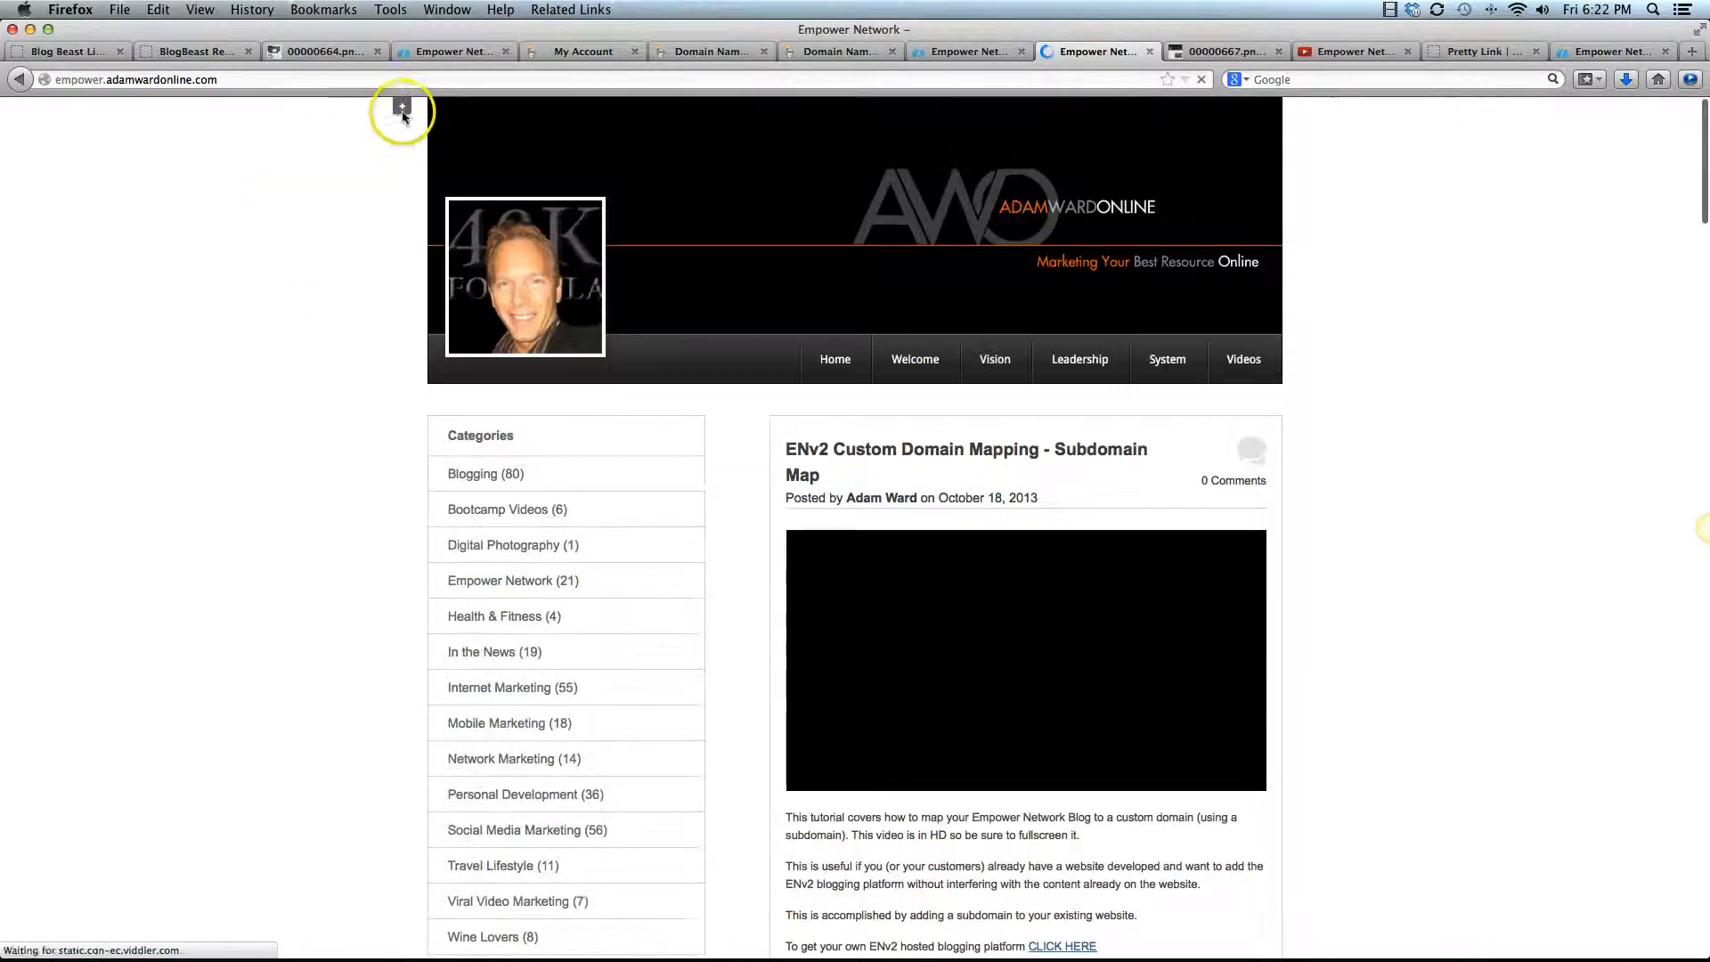
click(401, 108)
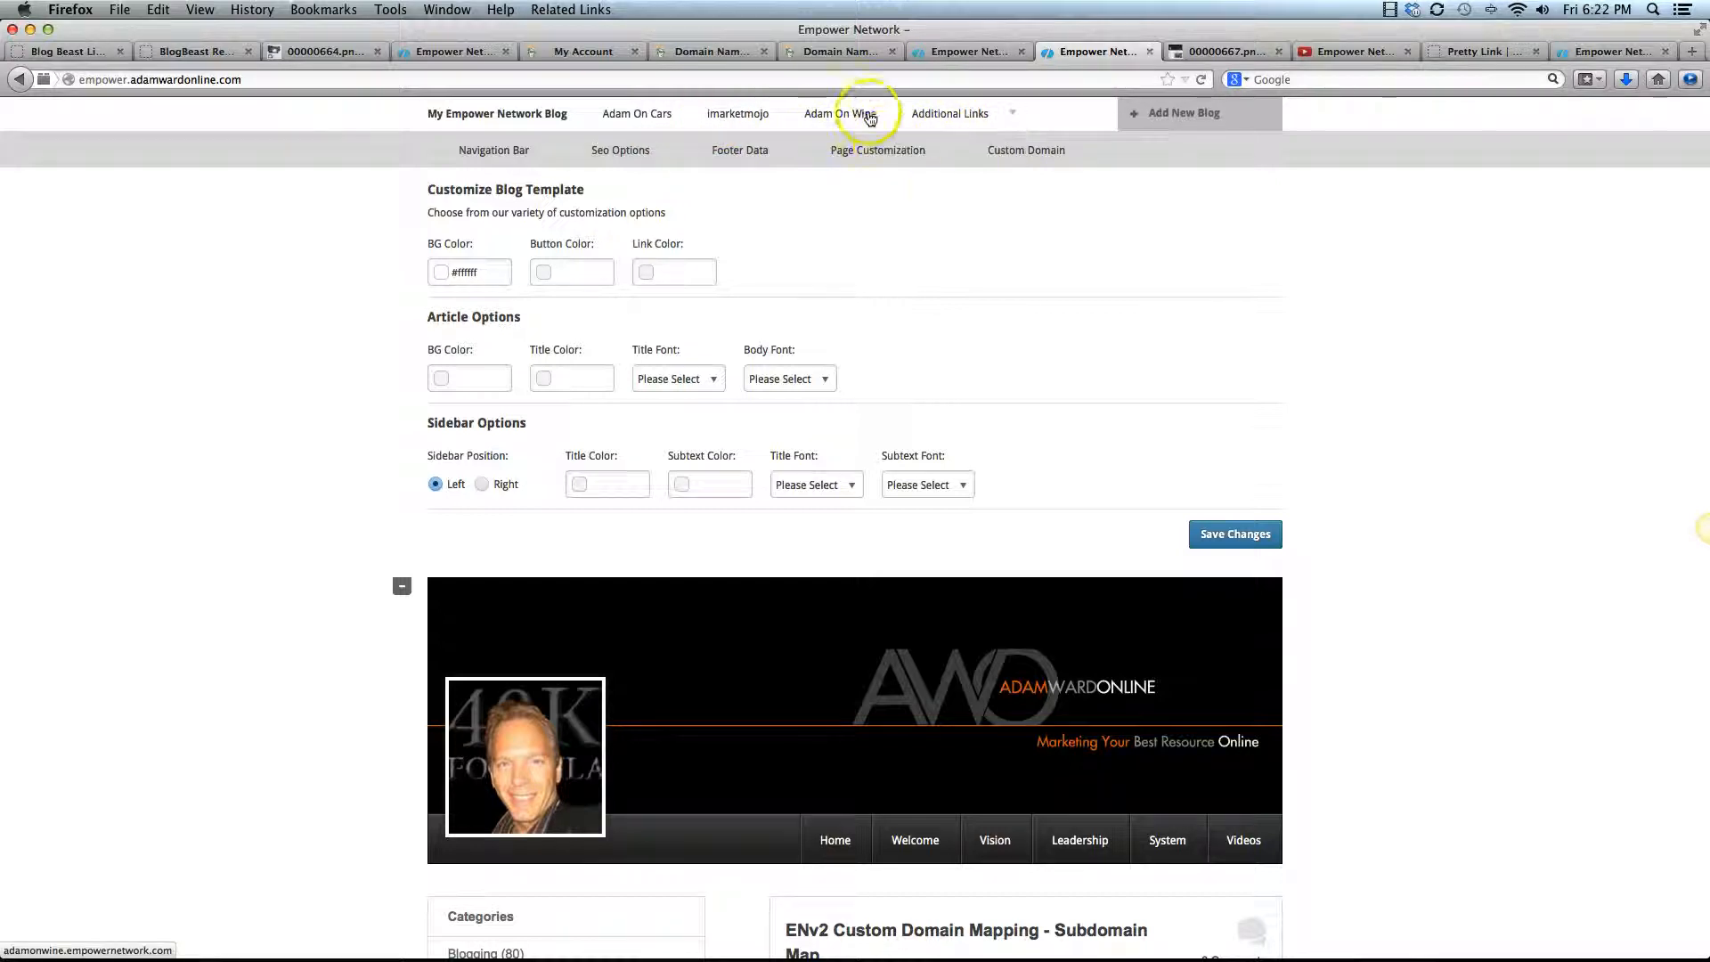
click(838, 116)
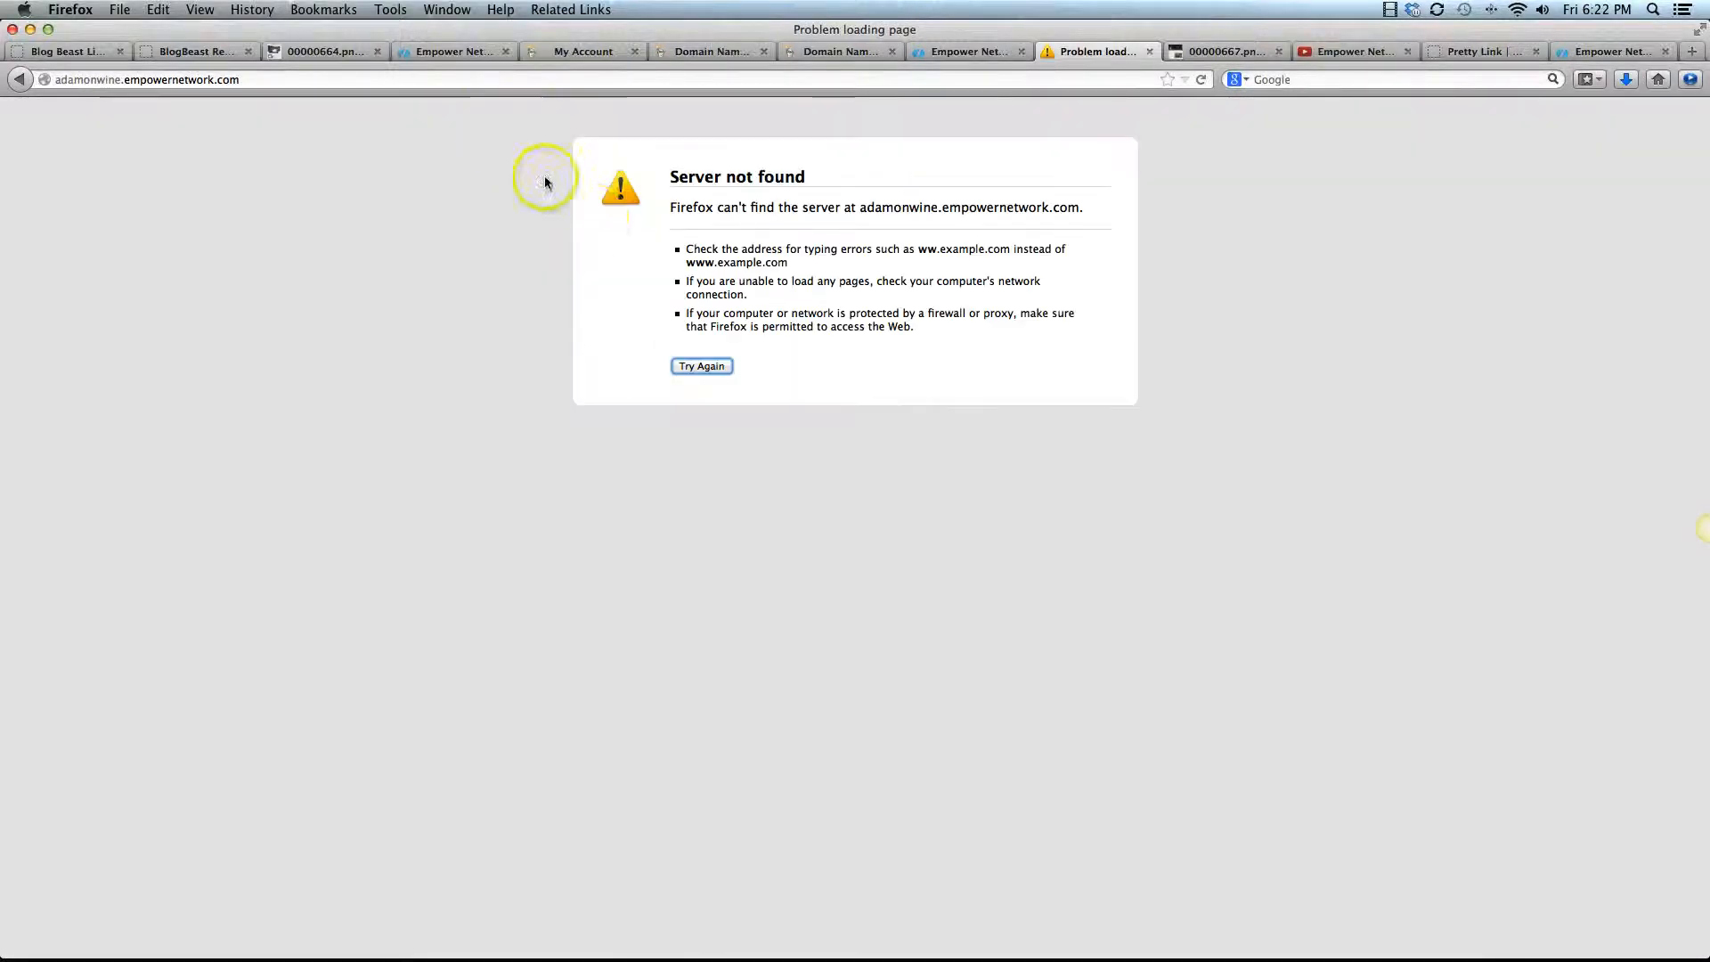
click(18, 80)
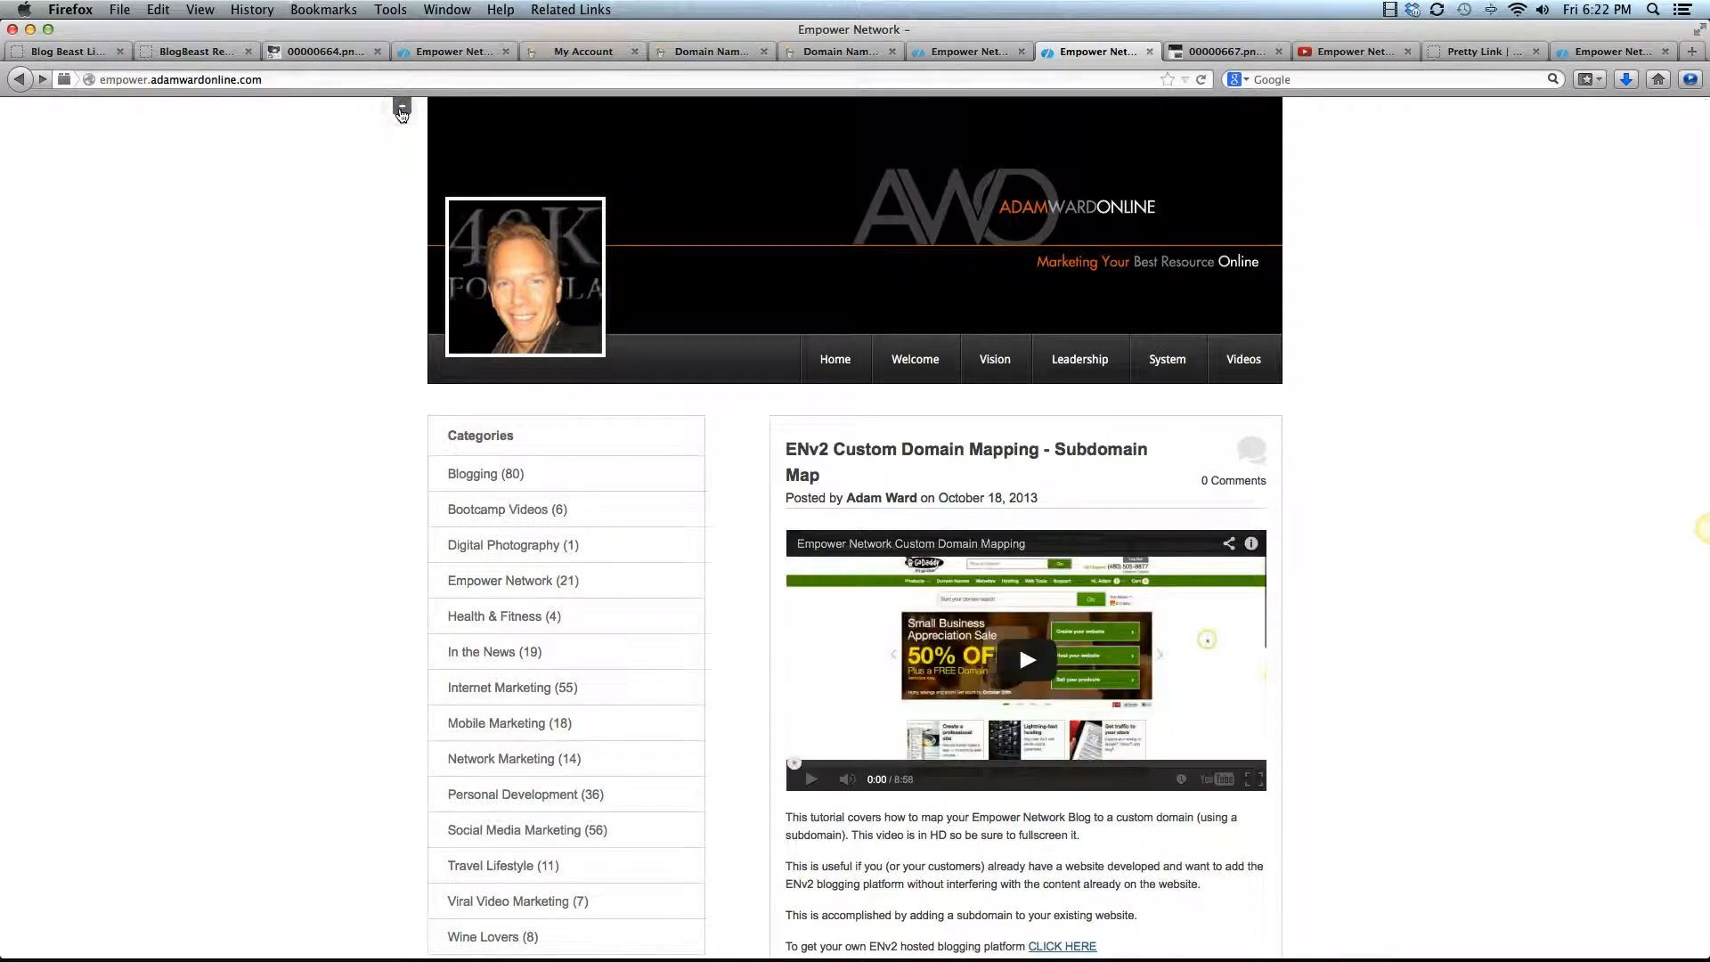
View the Adam On Cars blog and the imarketmojo blog from the list of blogs in the customization settings
click(402, 111)
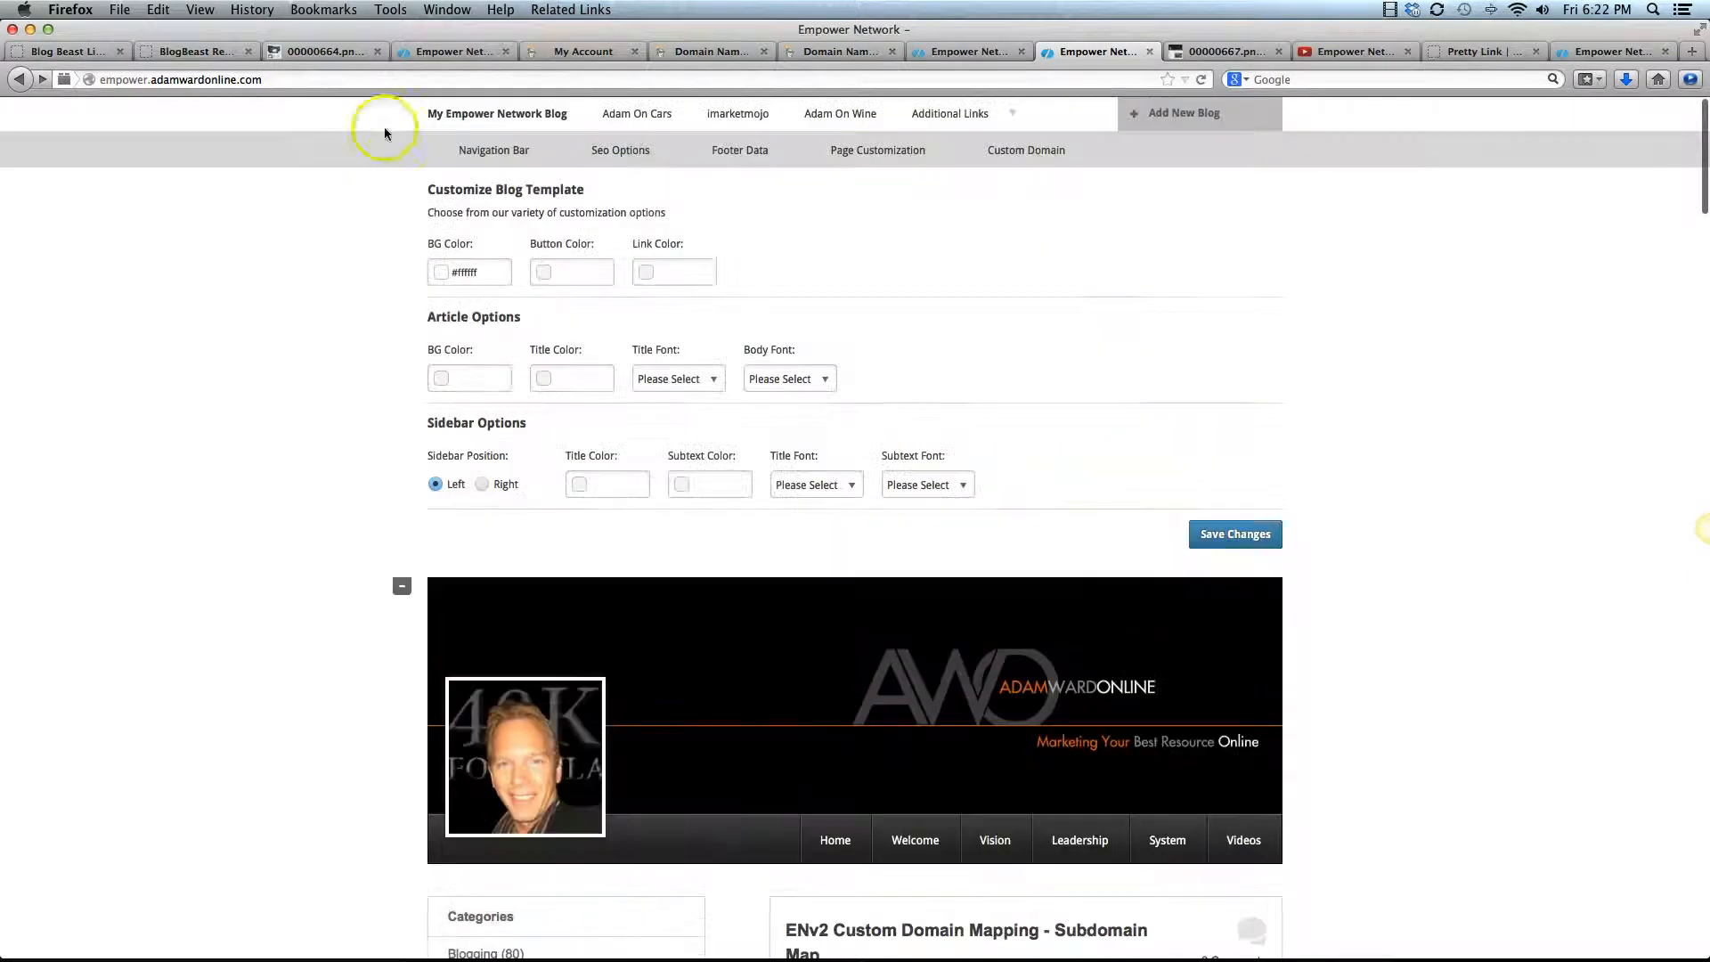
click(638, 117)
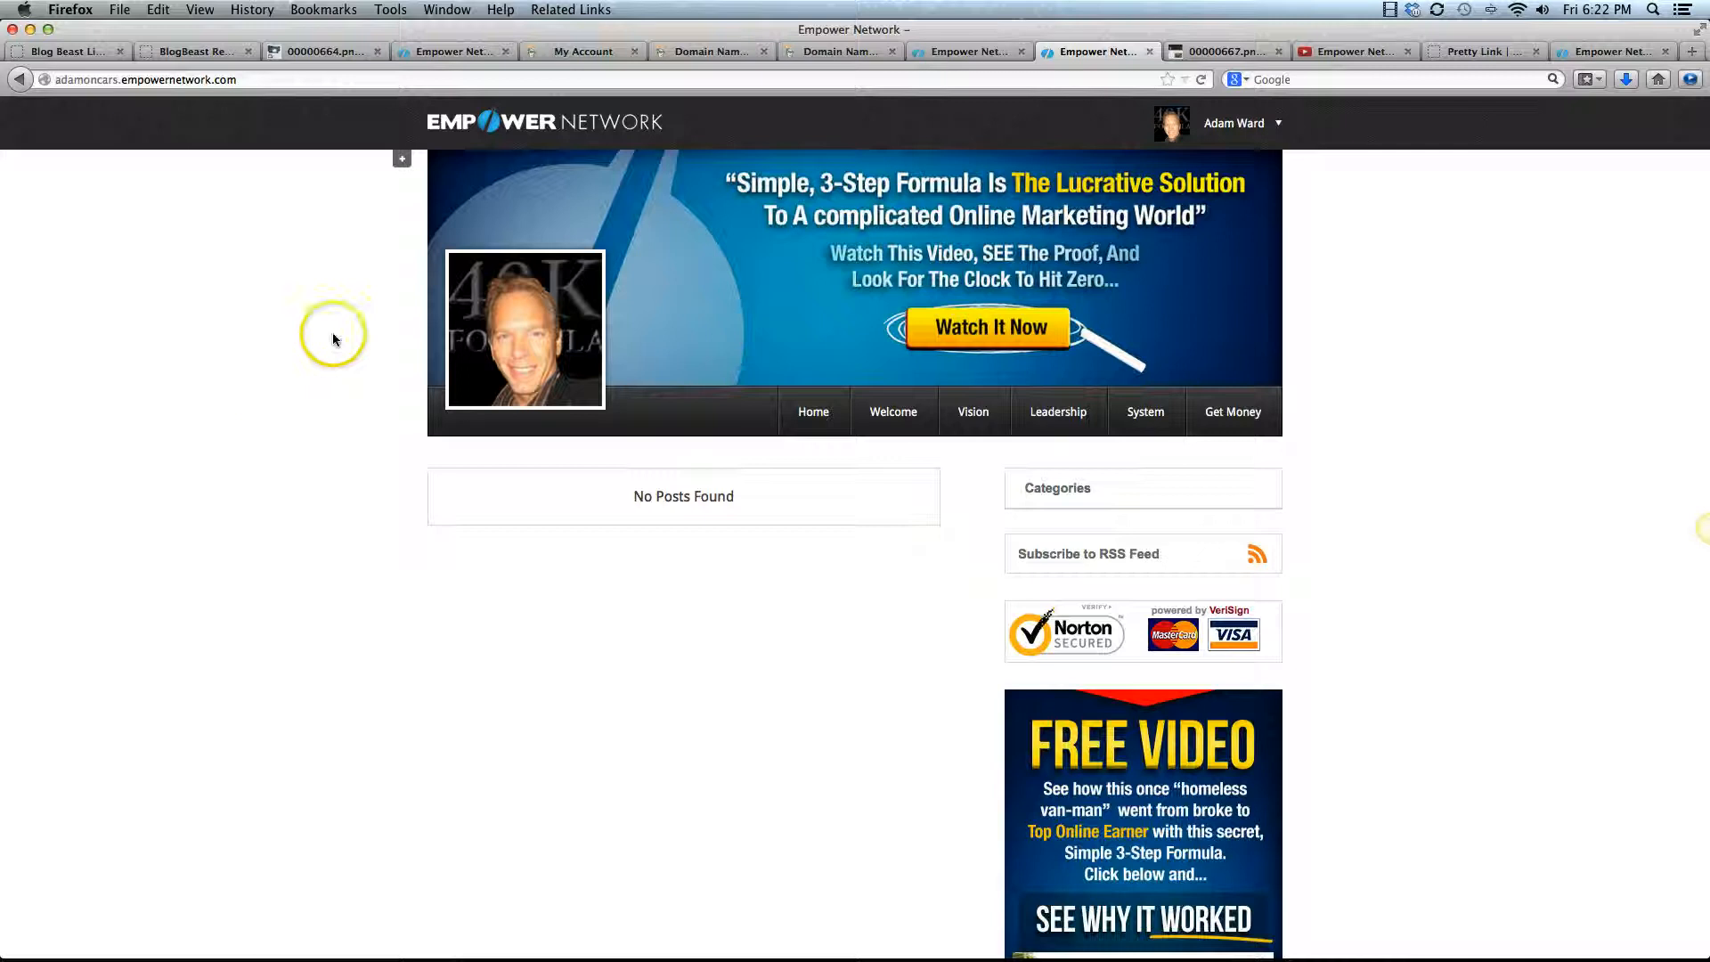
click(400, 159)
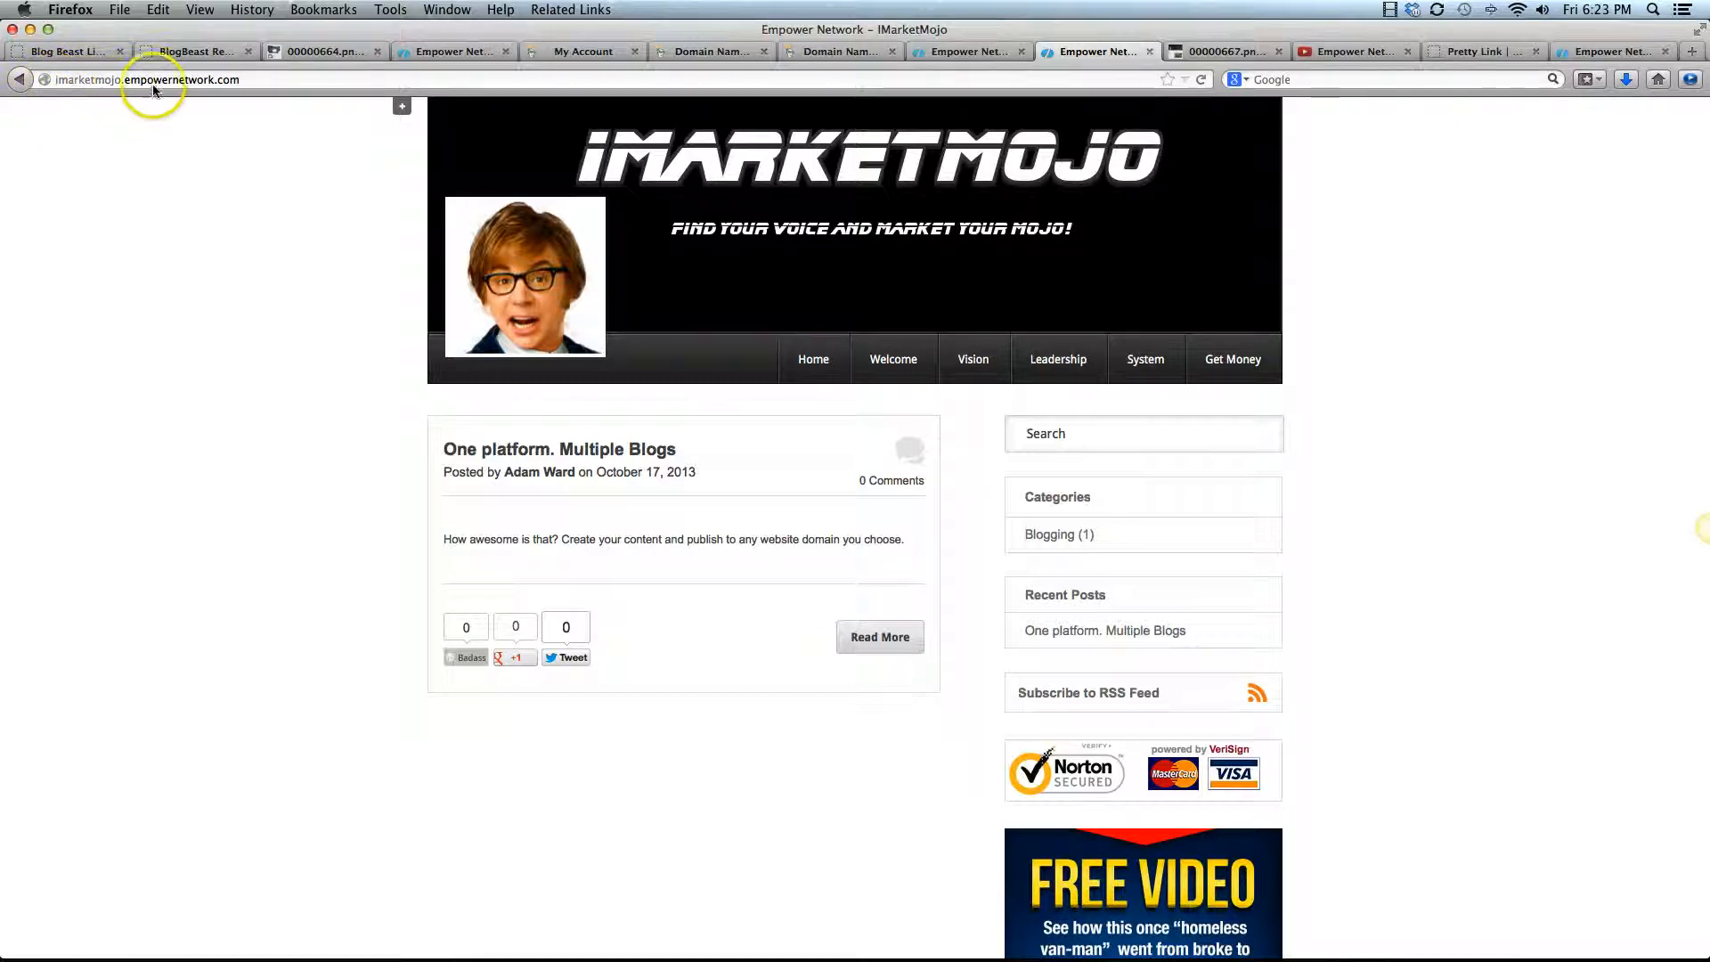
Open imarketmojo.com in a new browser tab to view the blog on its custom domain
click(1695, 53)
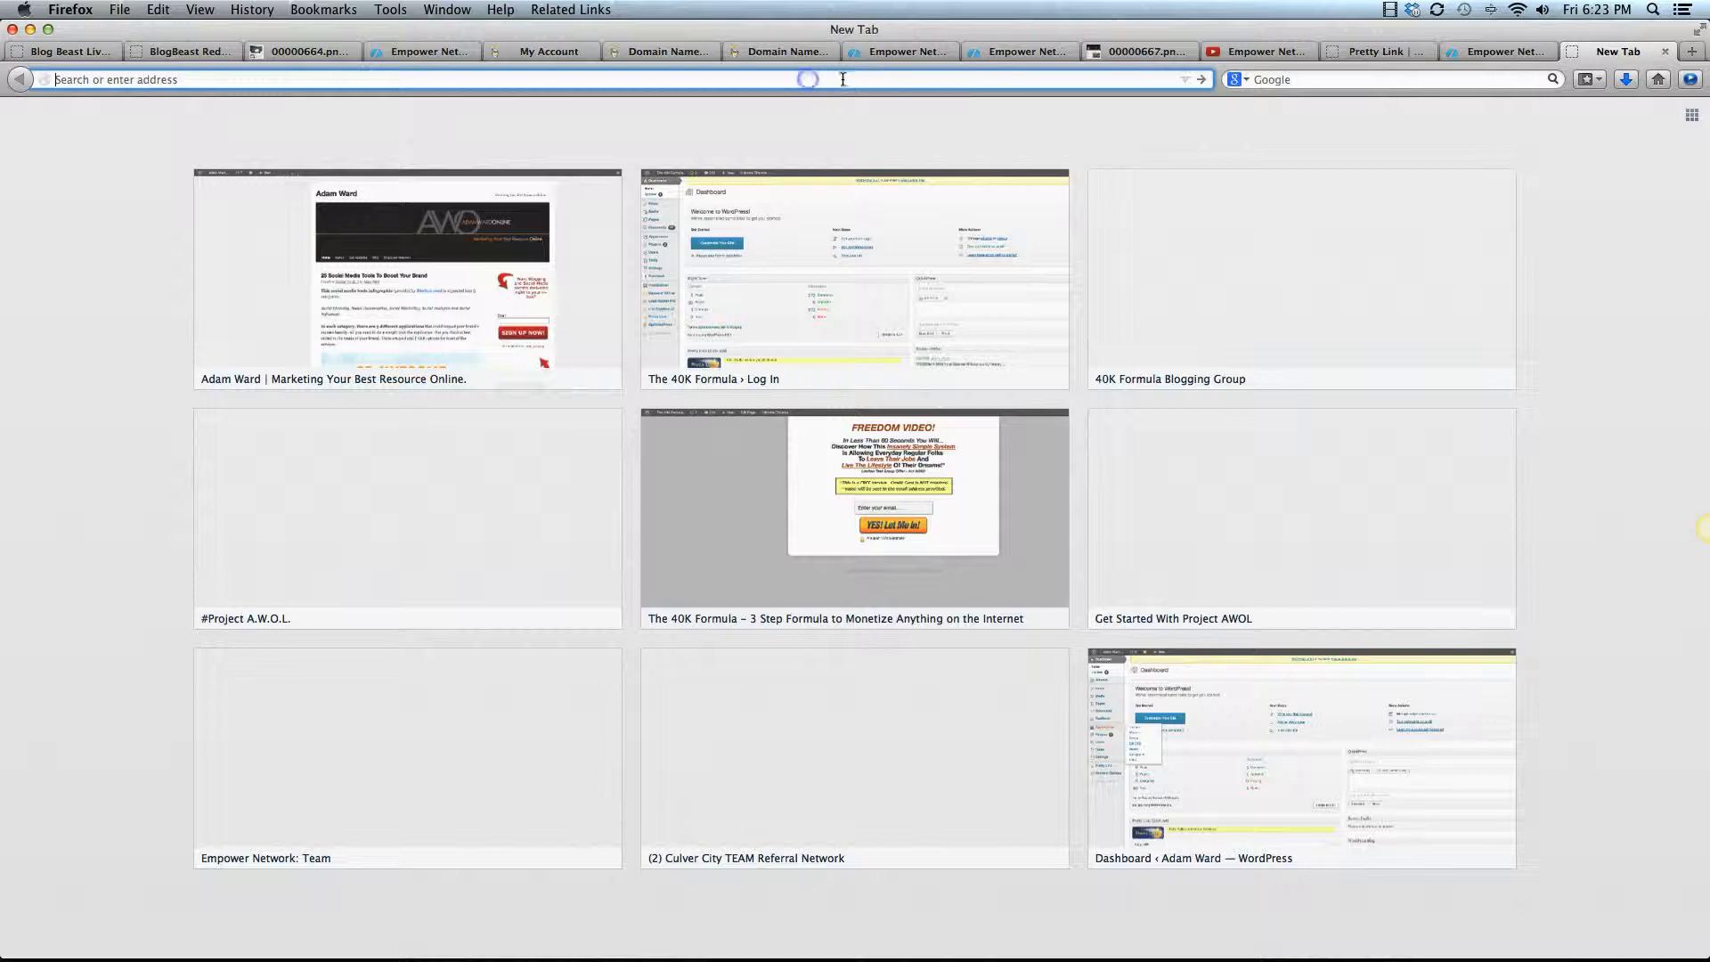
text(imarketmojo.com/)
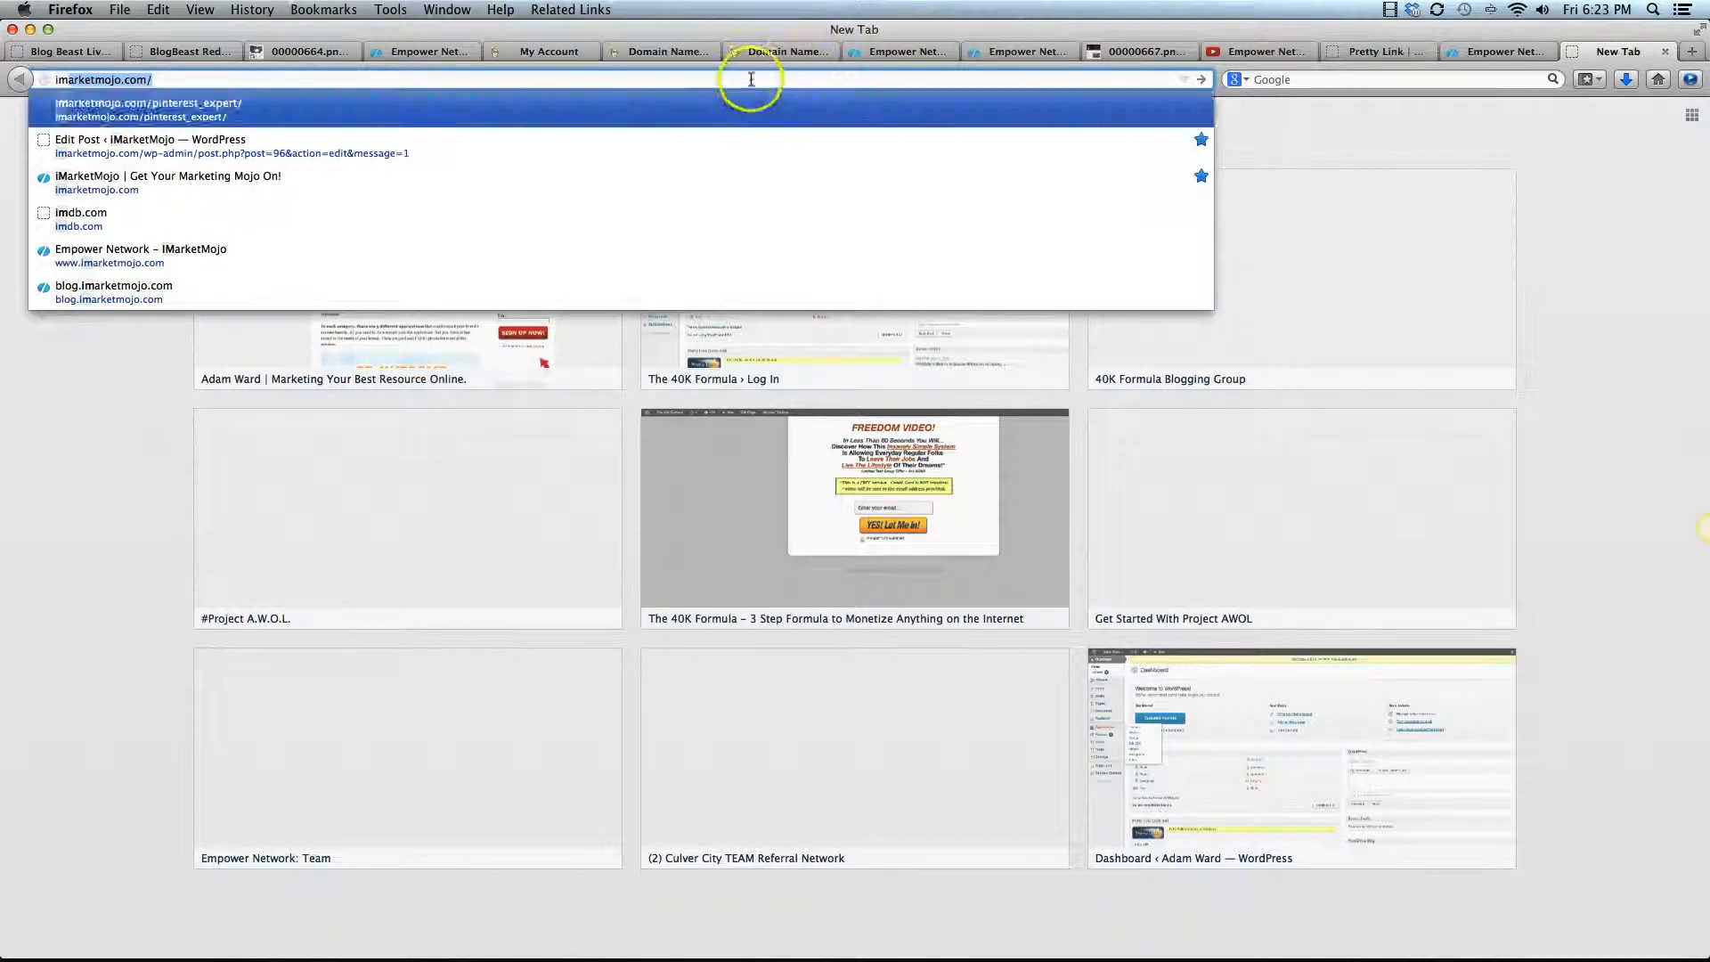
key(Return)
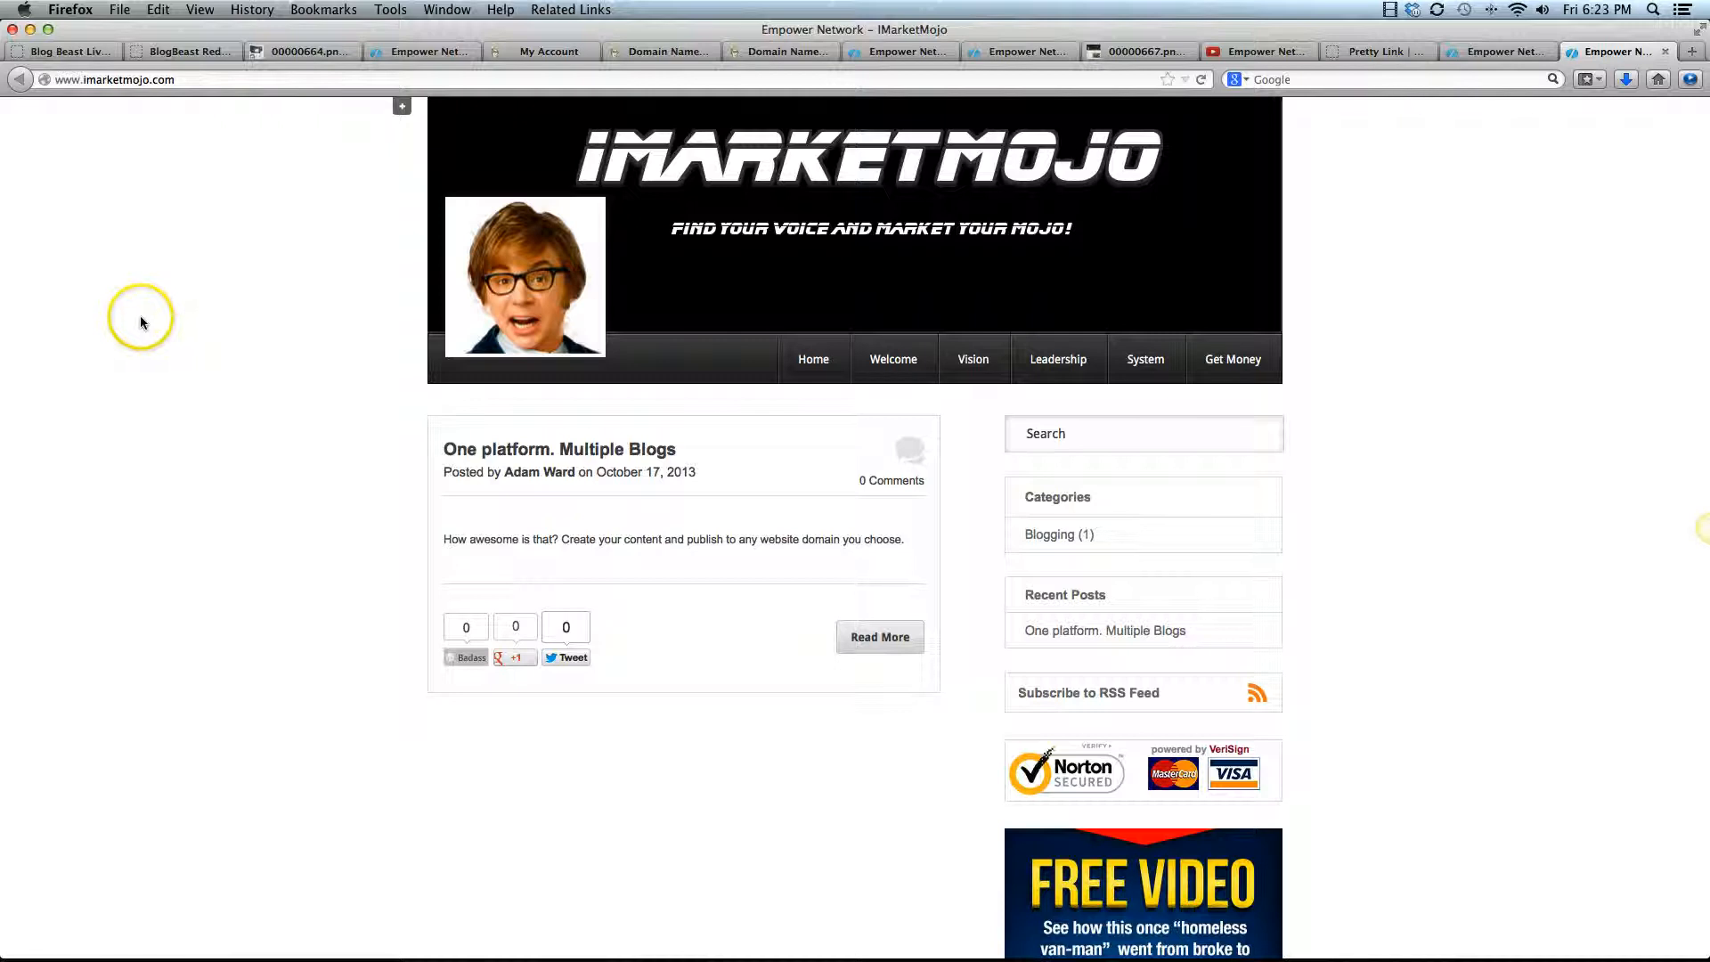
Return to the tab with imarketmojo.empowernetwork.com, switch to the Adam On Cars blog, and open its custom domain setup
click(1506, 50)
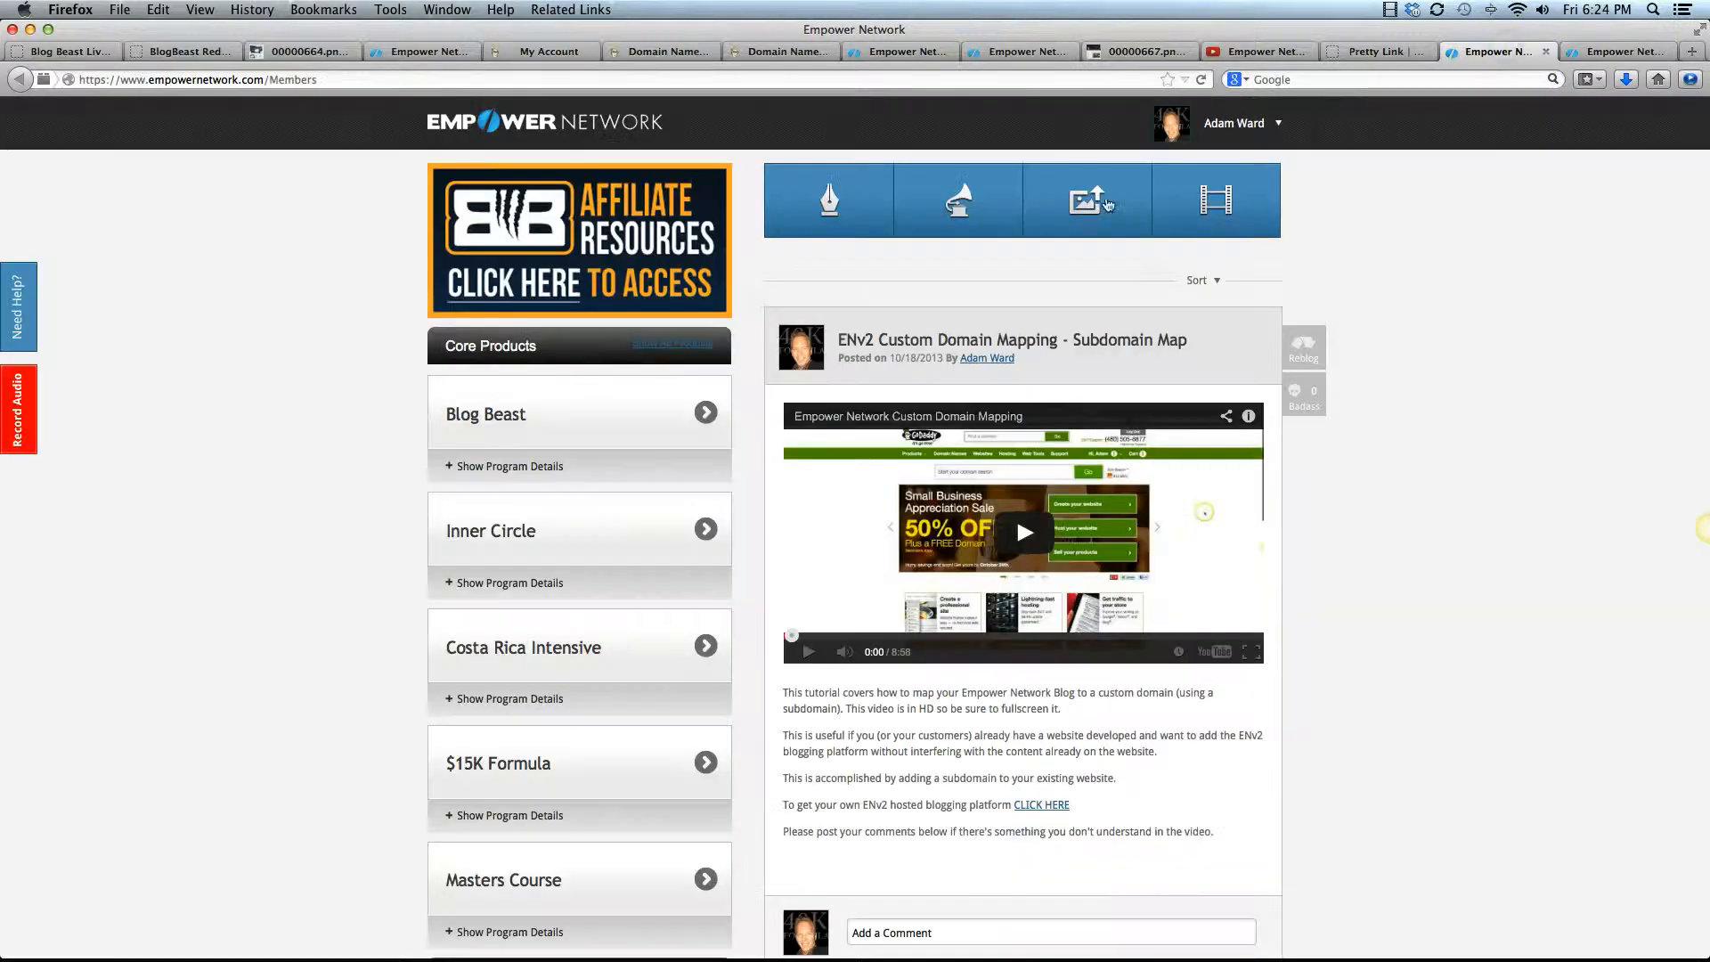
click(1411, 51)
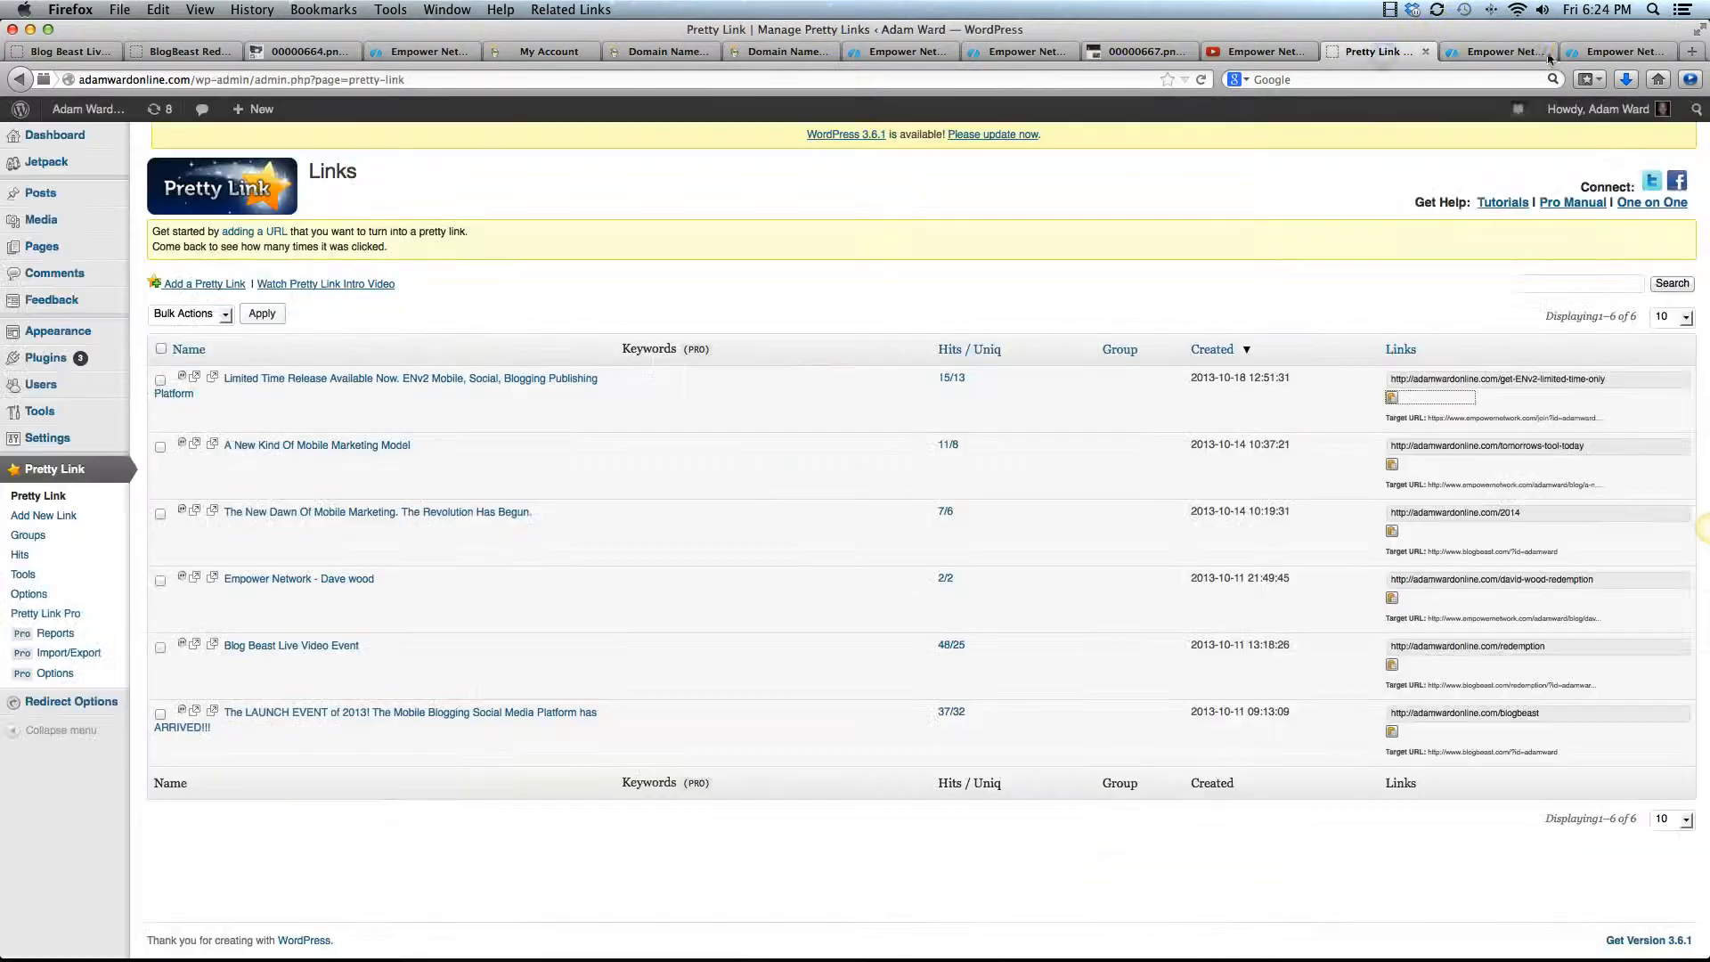
click(1595, 52)
click(1005, 56)
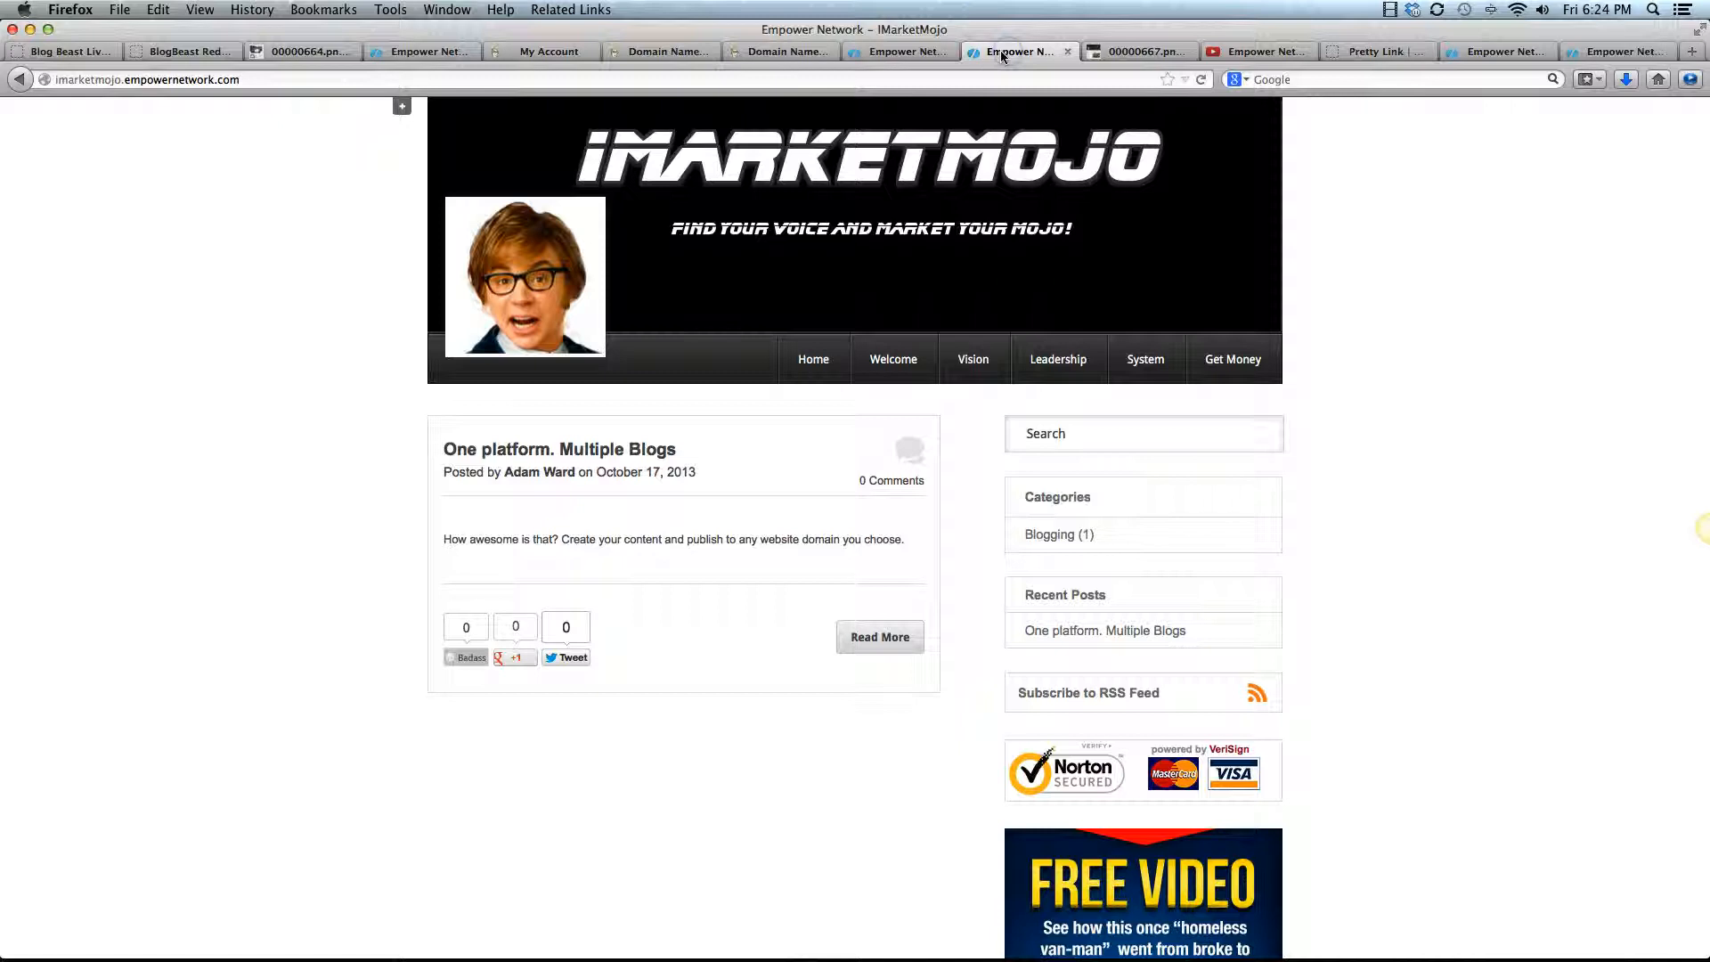
click(402, 107)
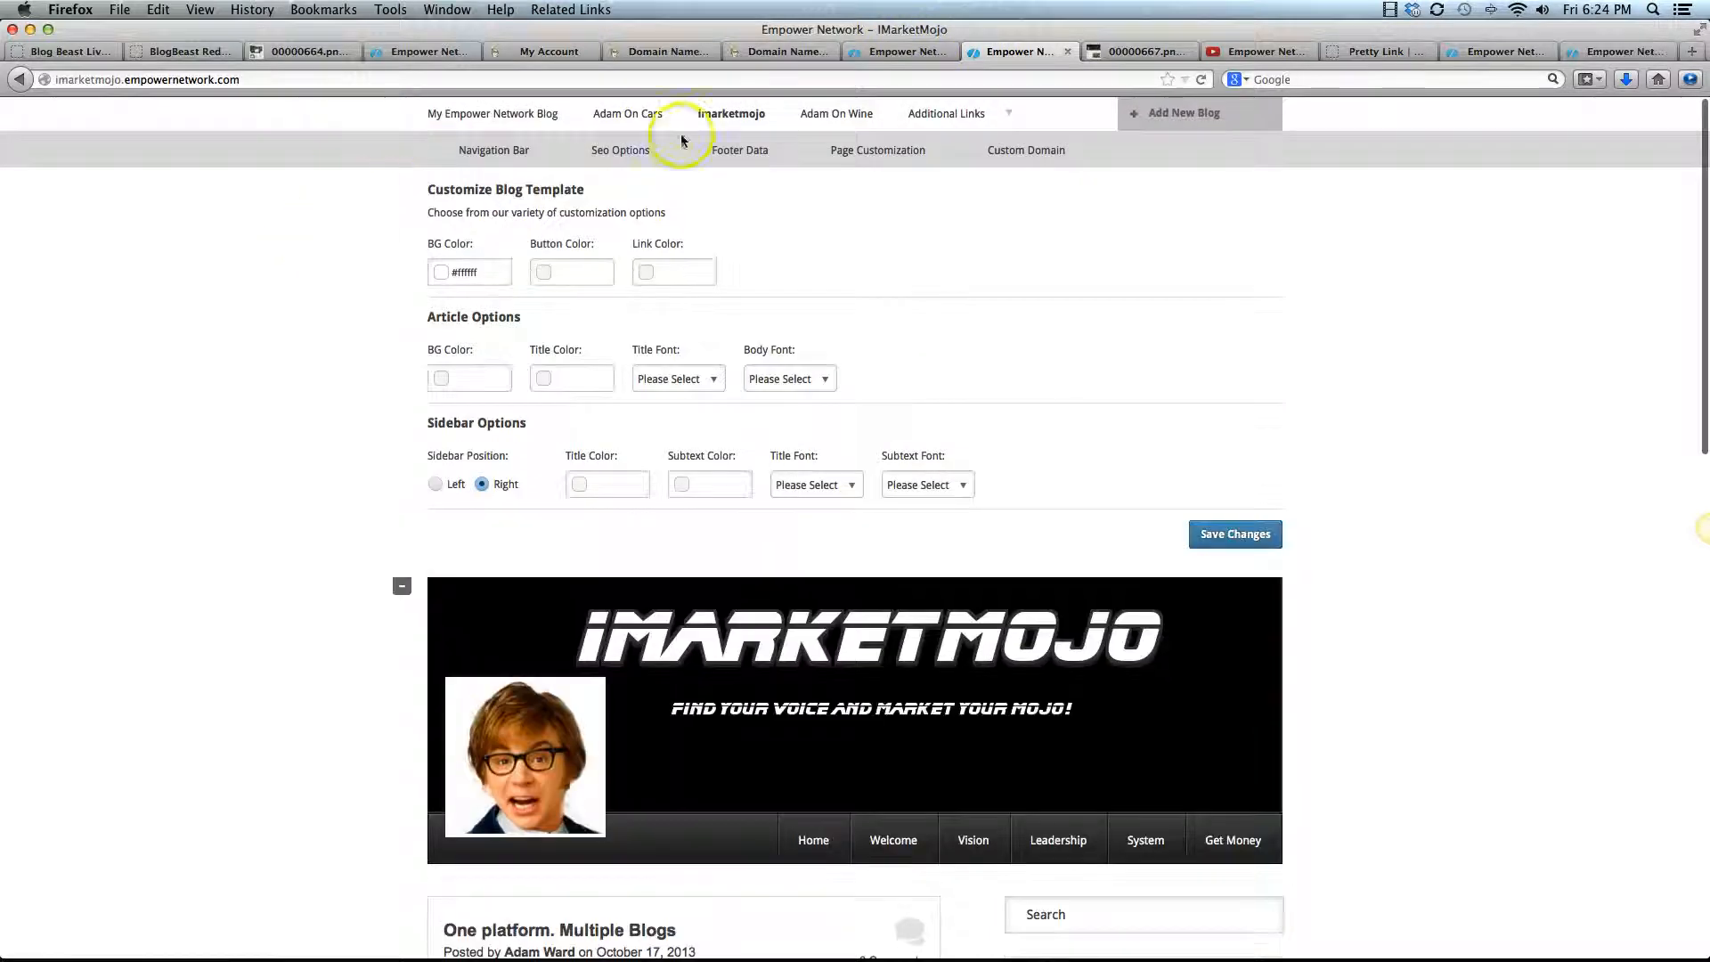
click(624, 113)
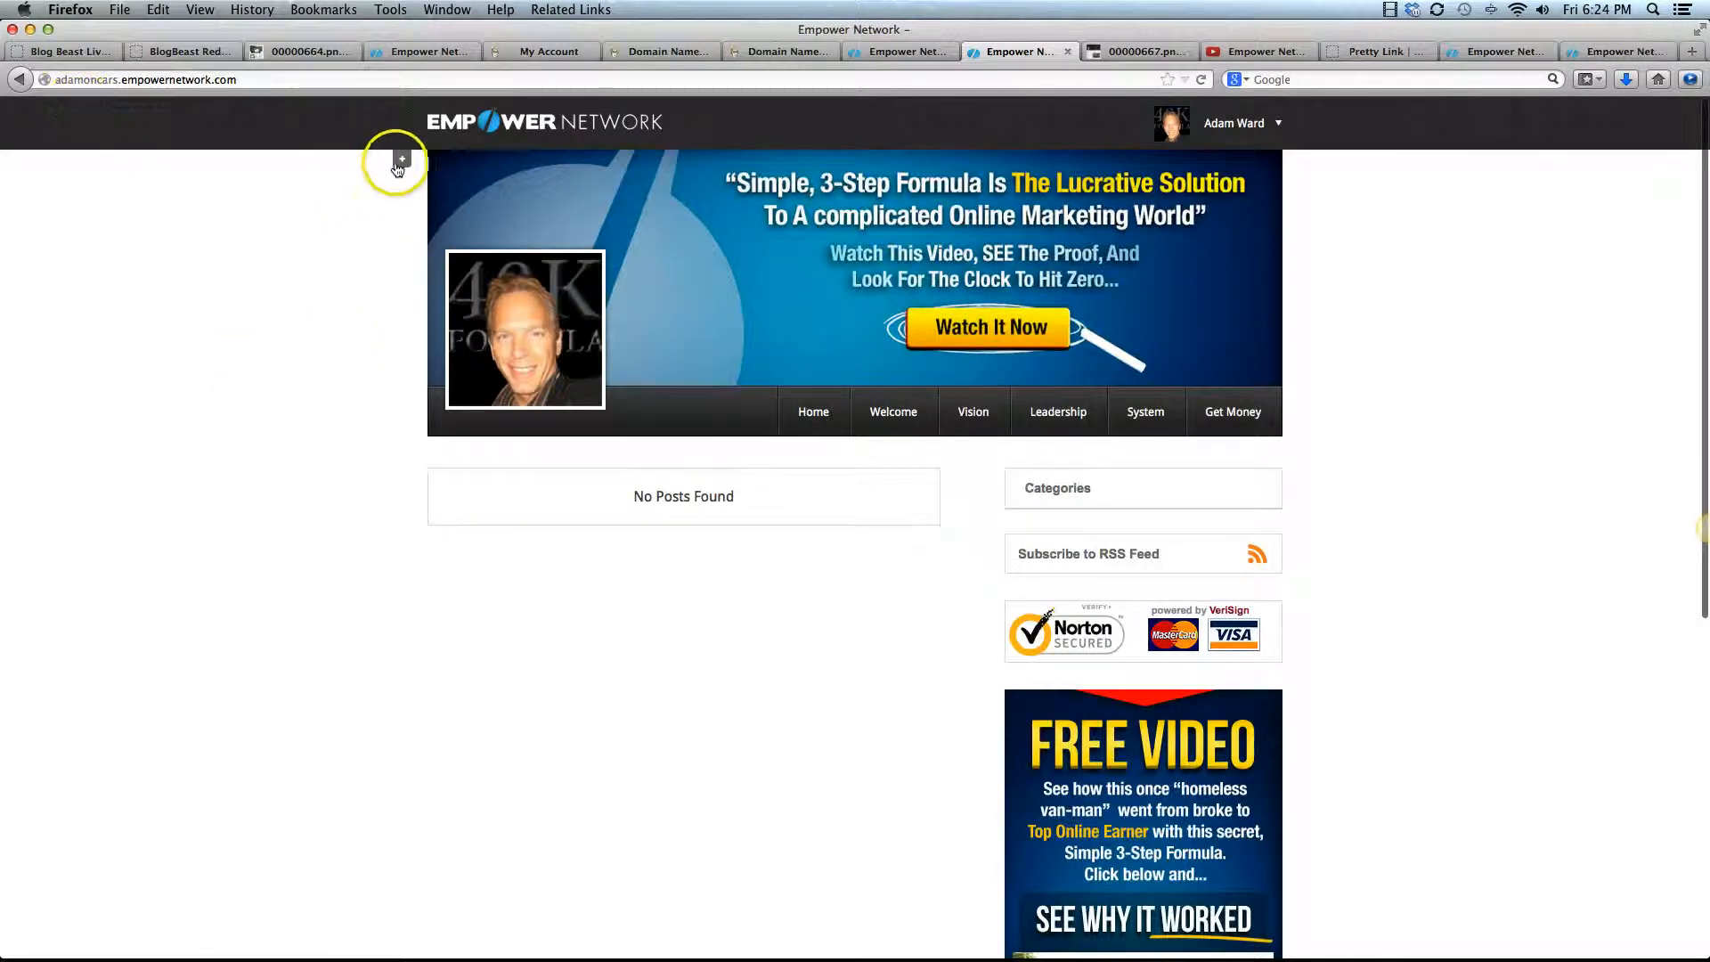
click(402, 164)
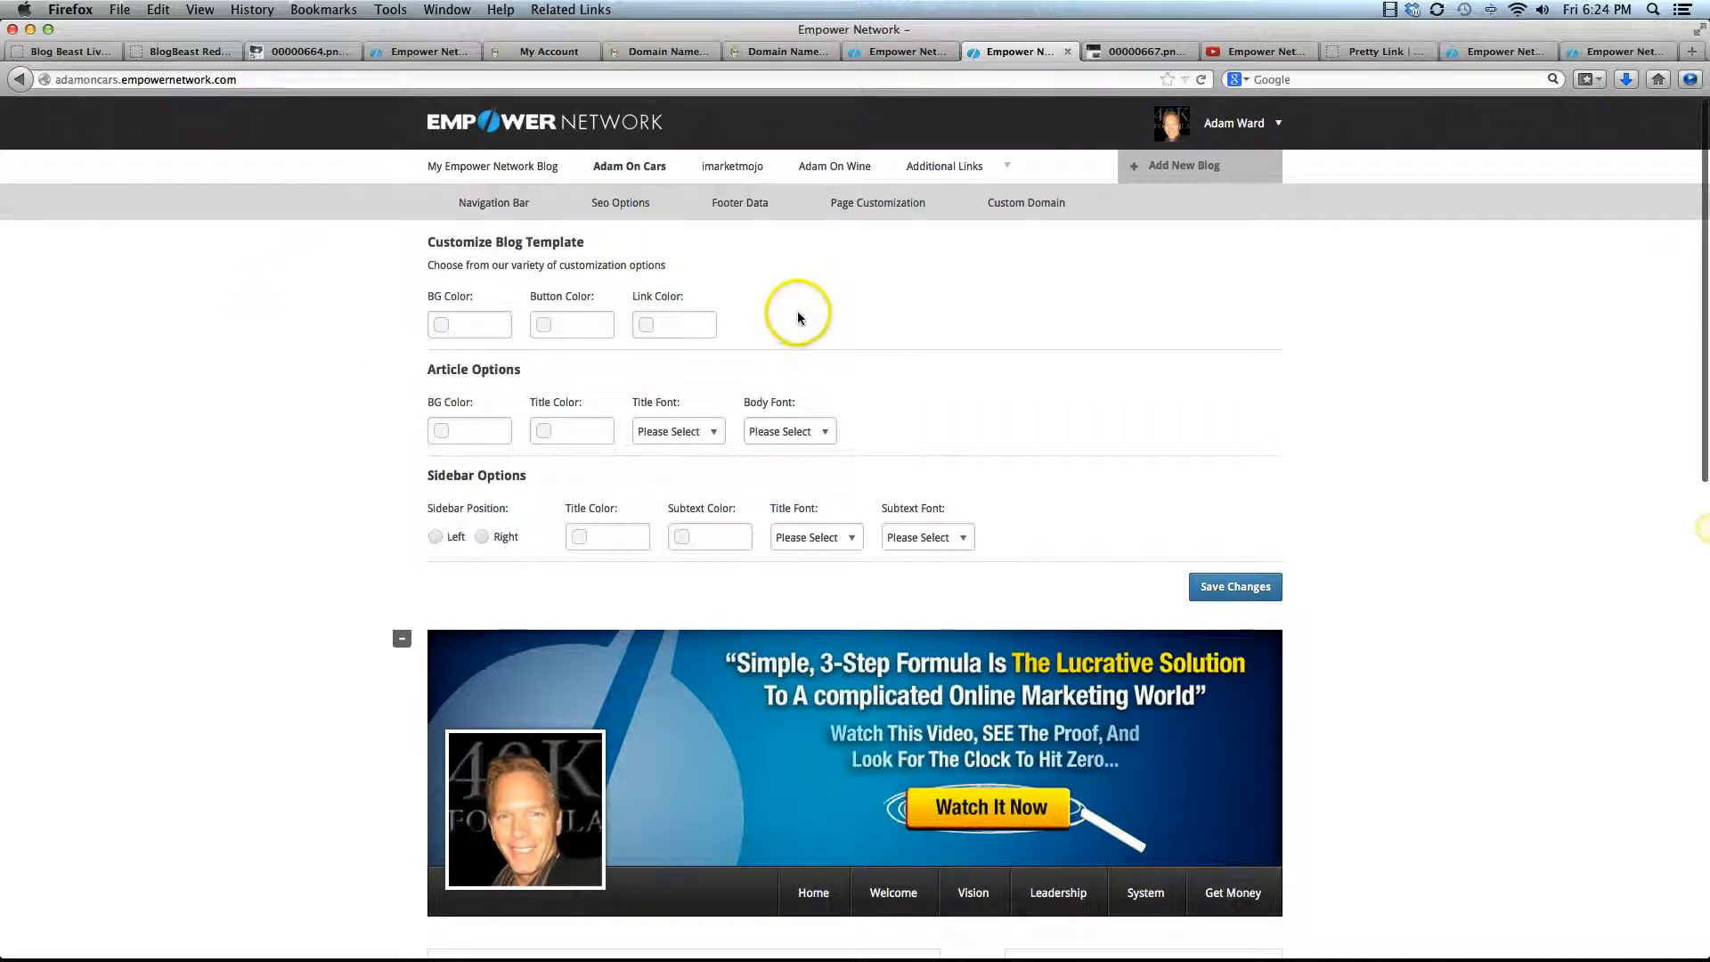
click(1028, 204)
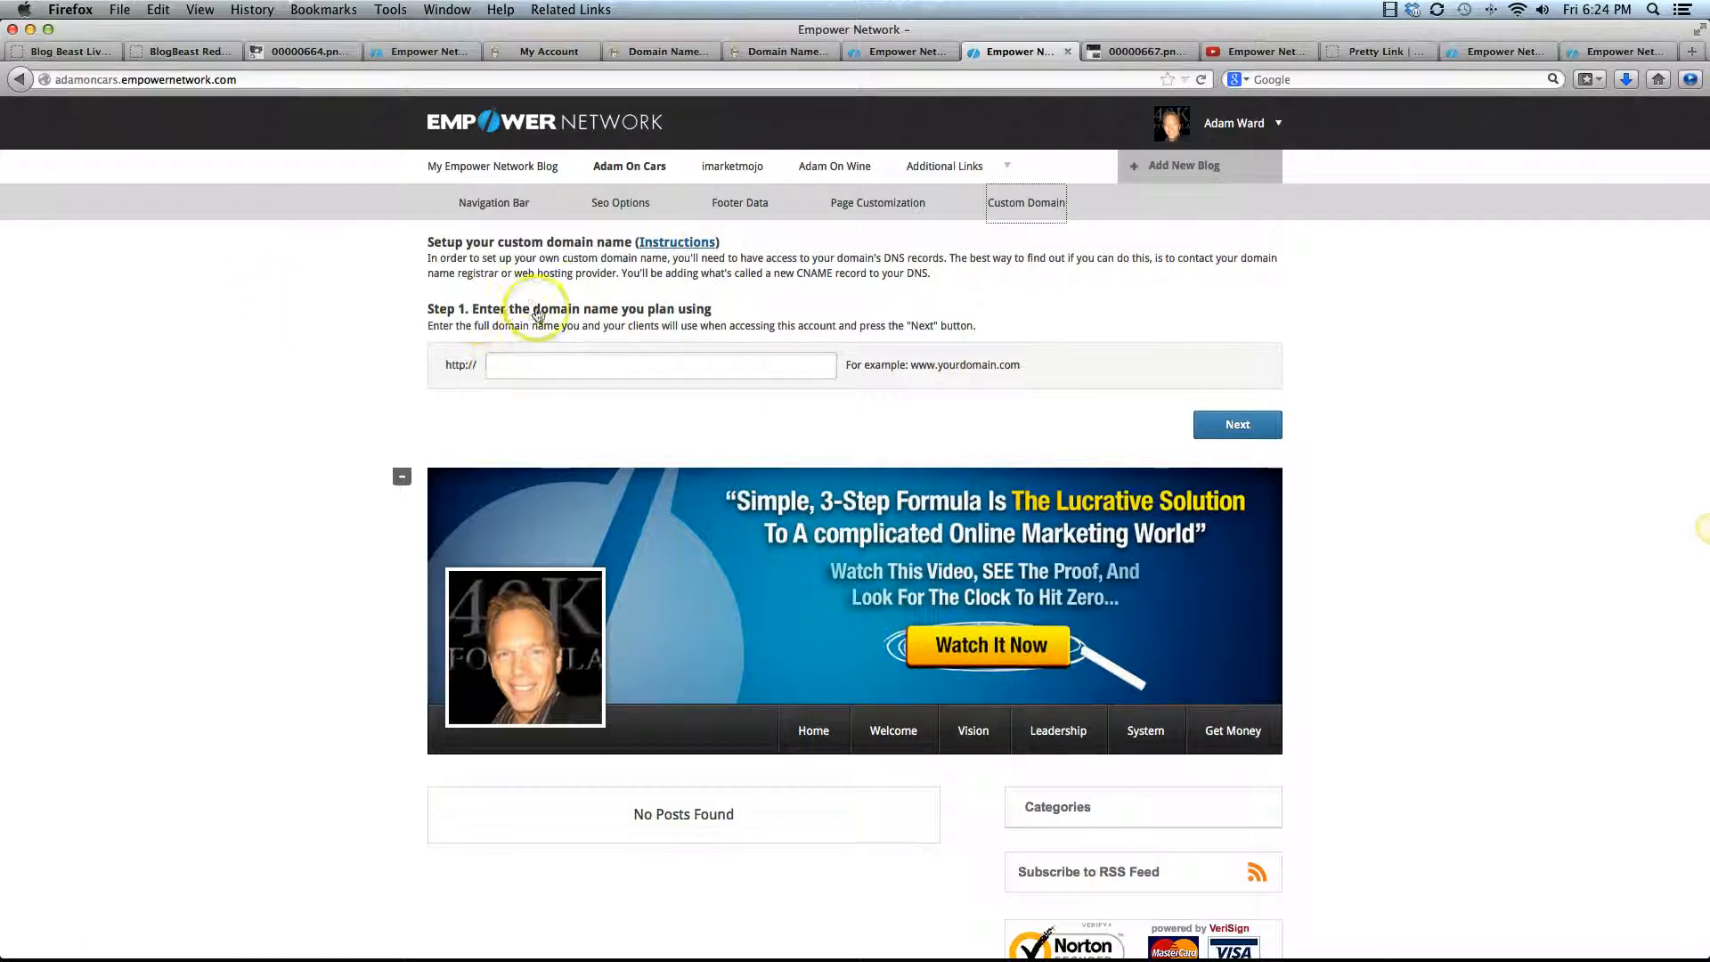
Enter adamoncars.com as the custom domain for the Adam On Cars blog and continue to the CNAME record instructions
click(575, 368)
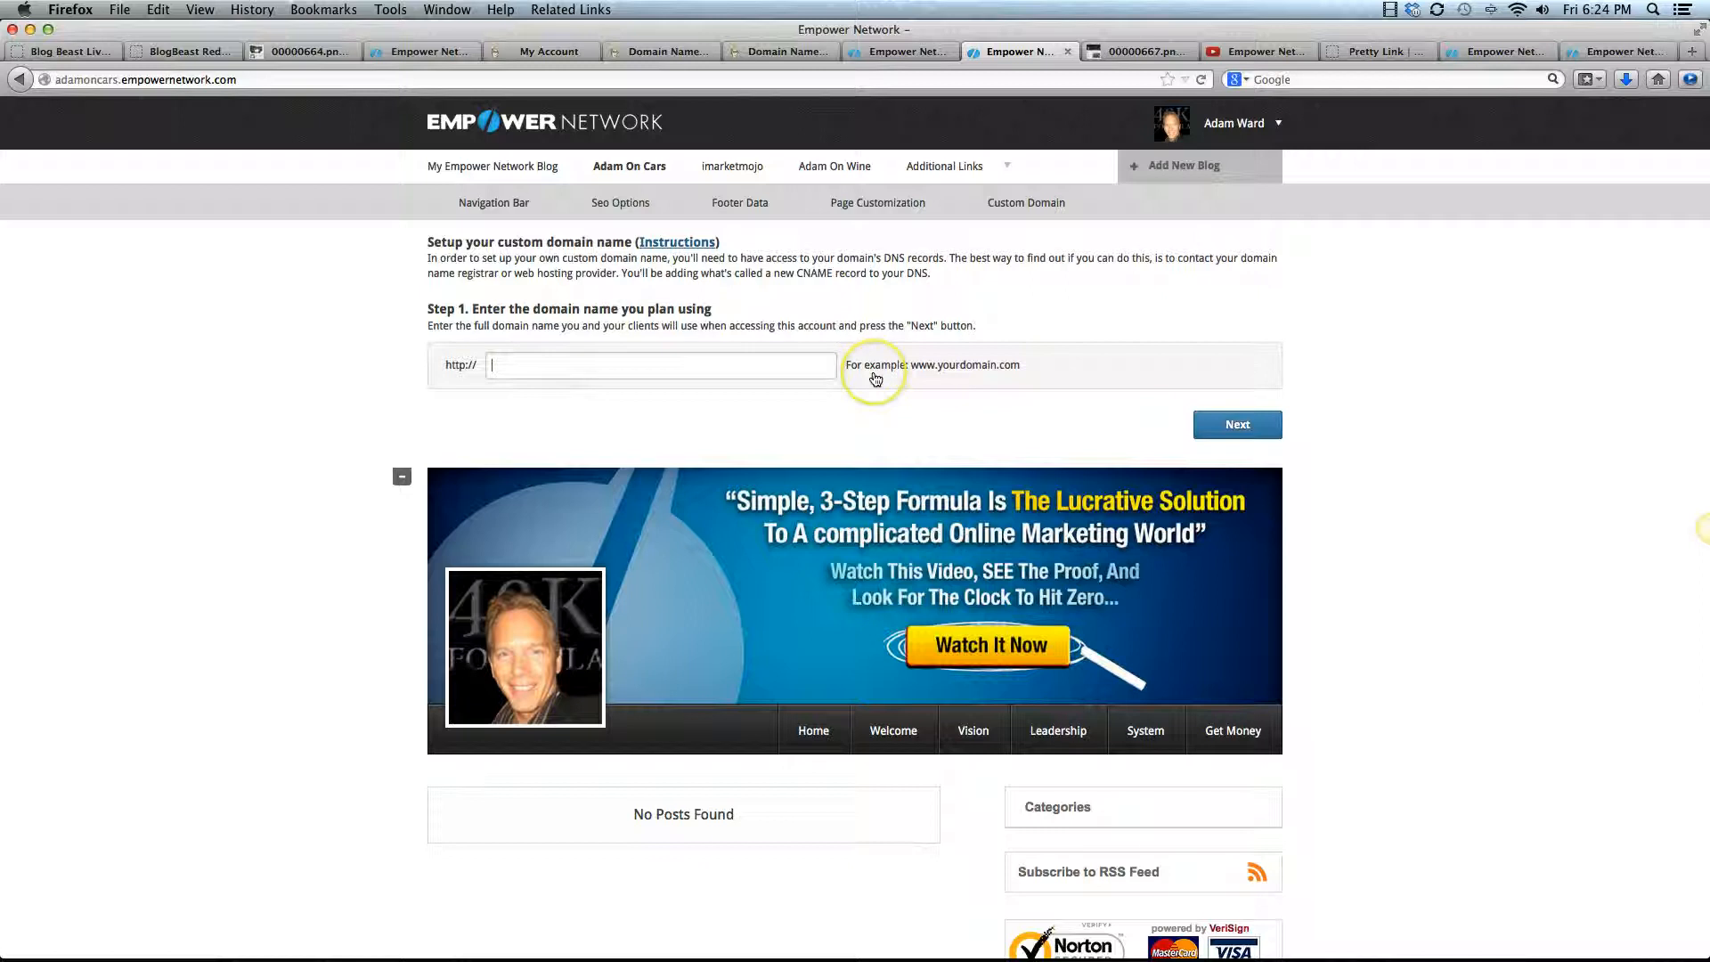
text(a)
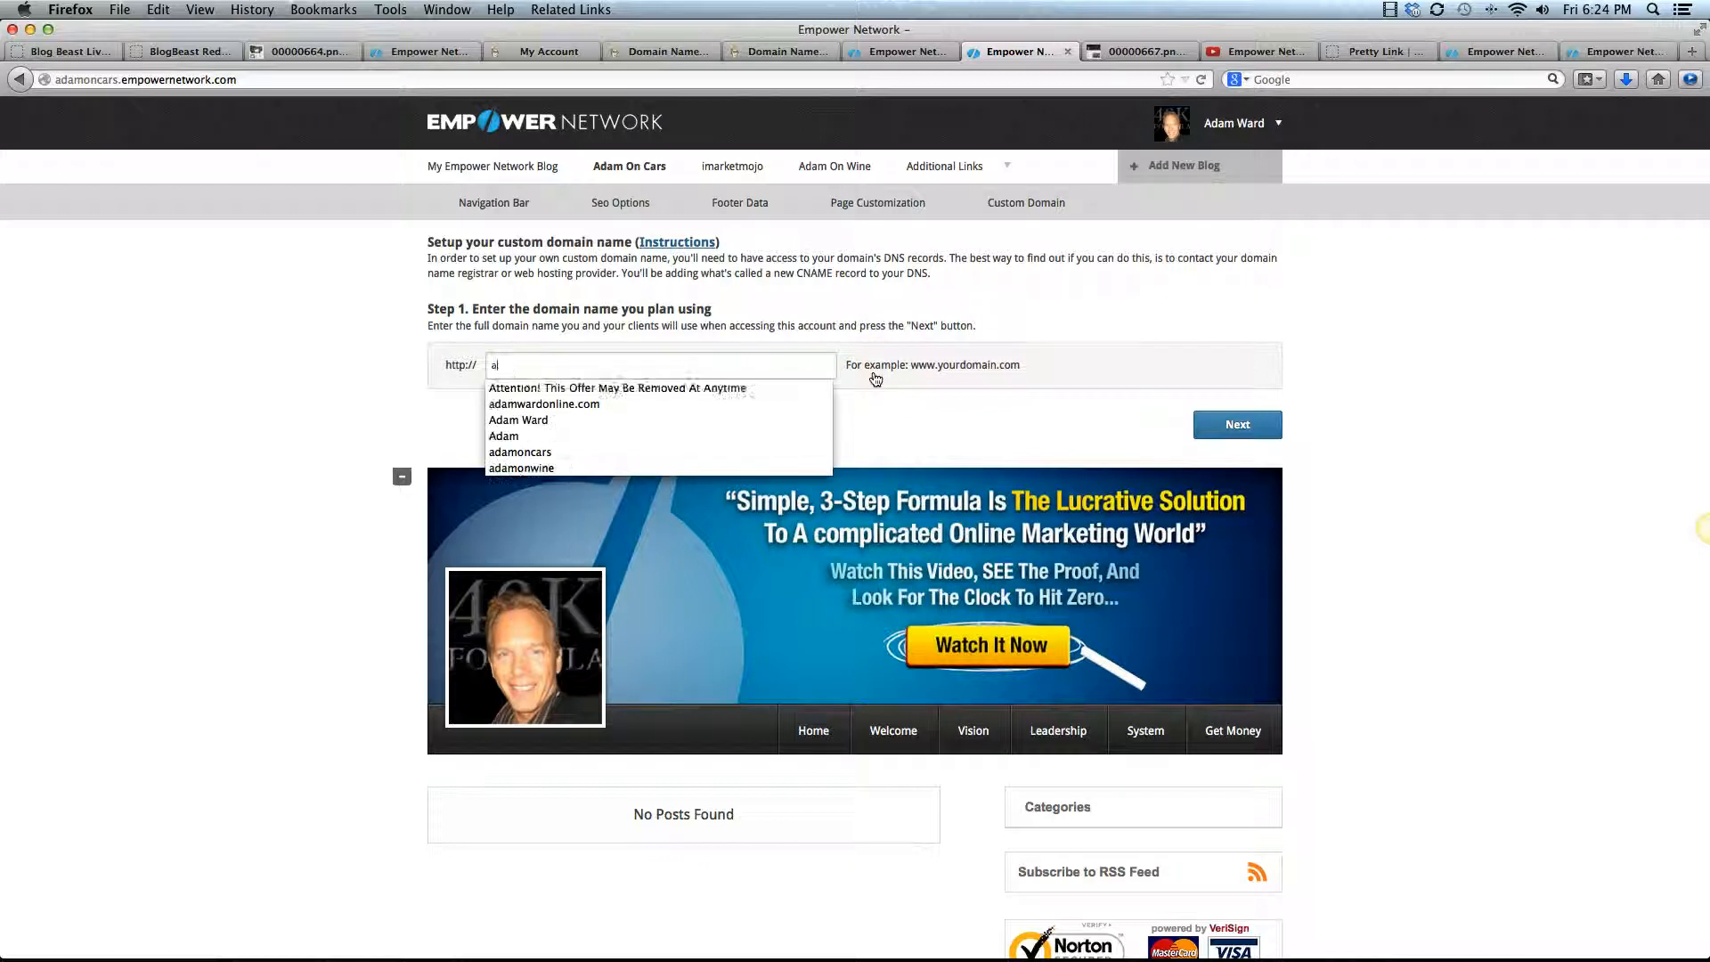
text(damoncar)
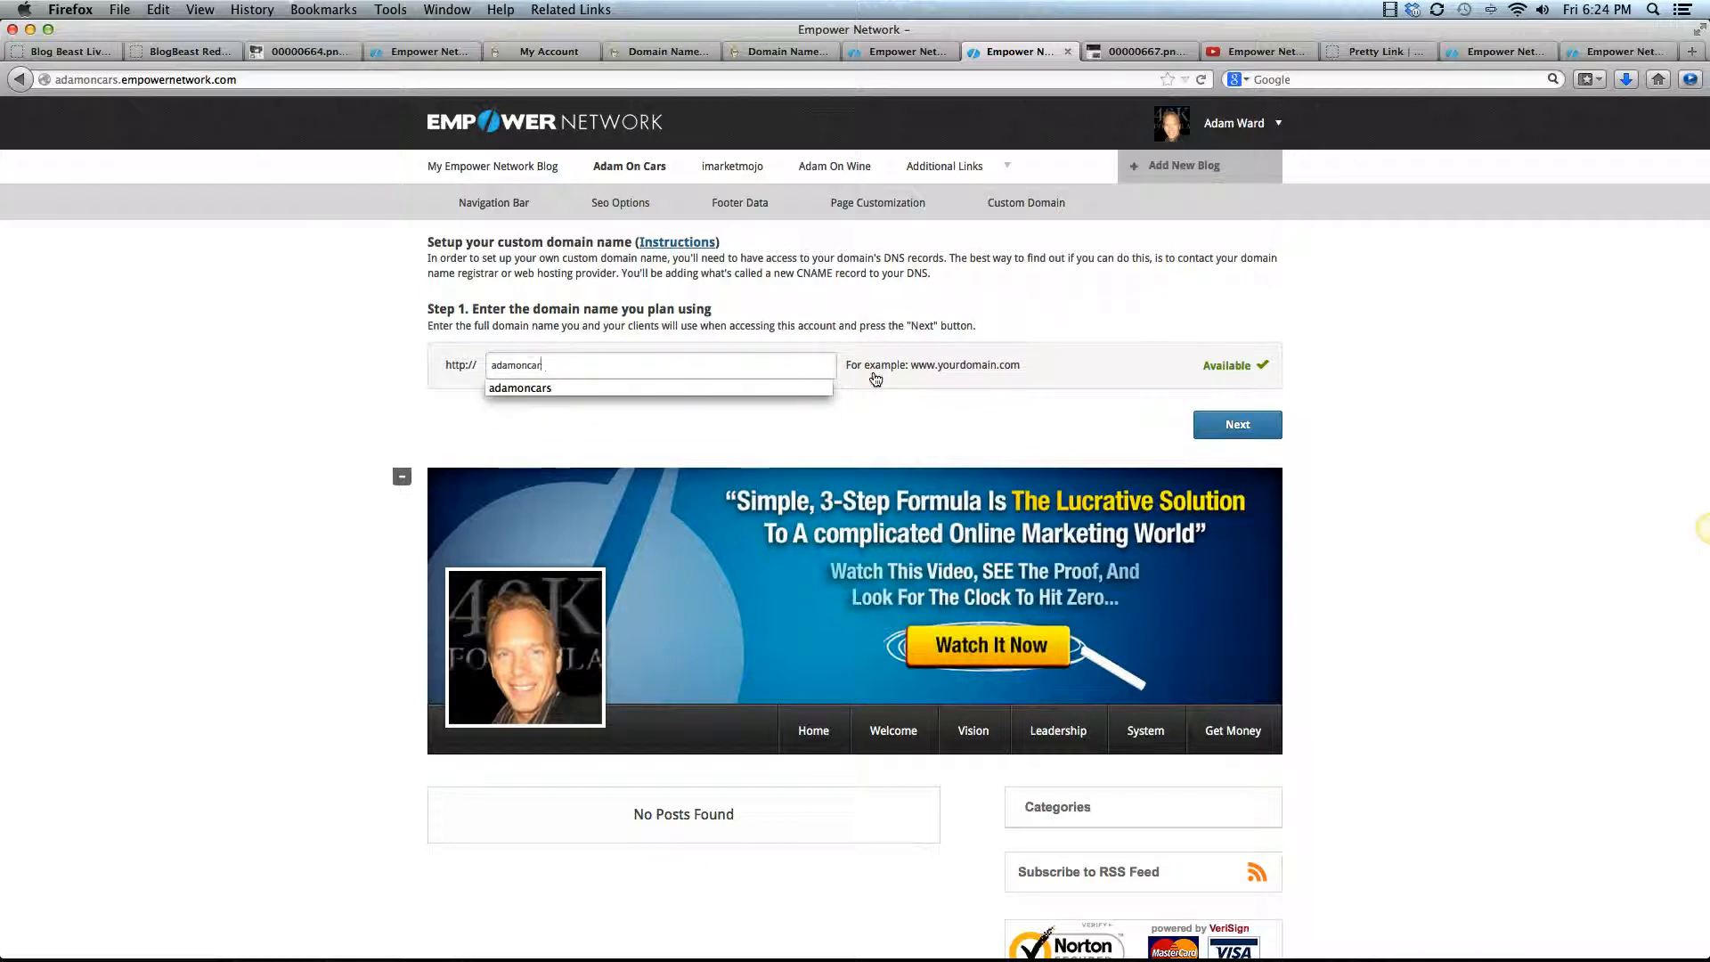
text(s.com)
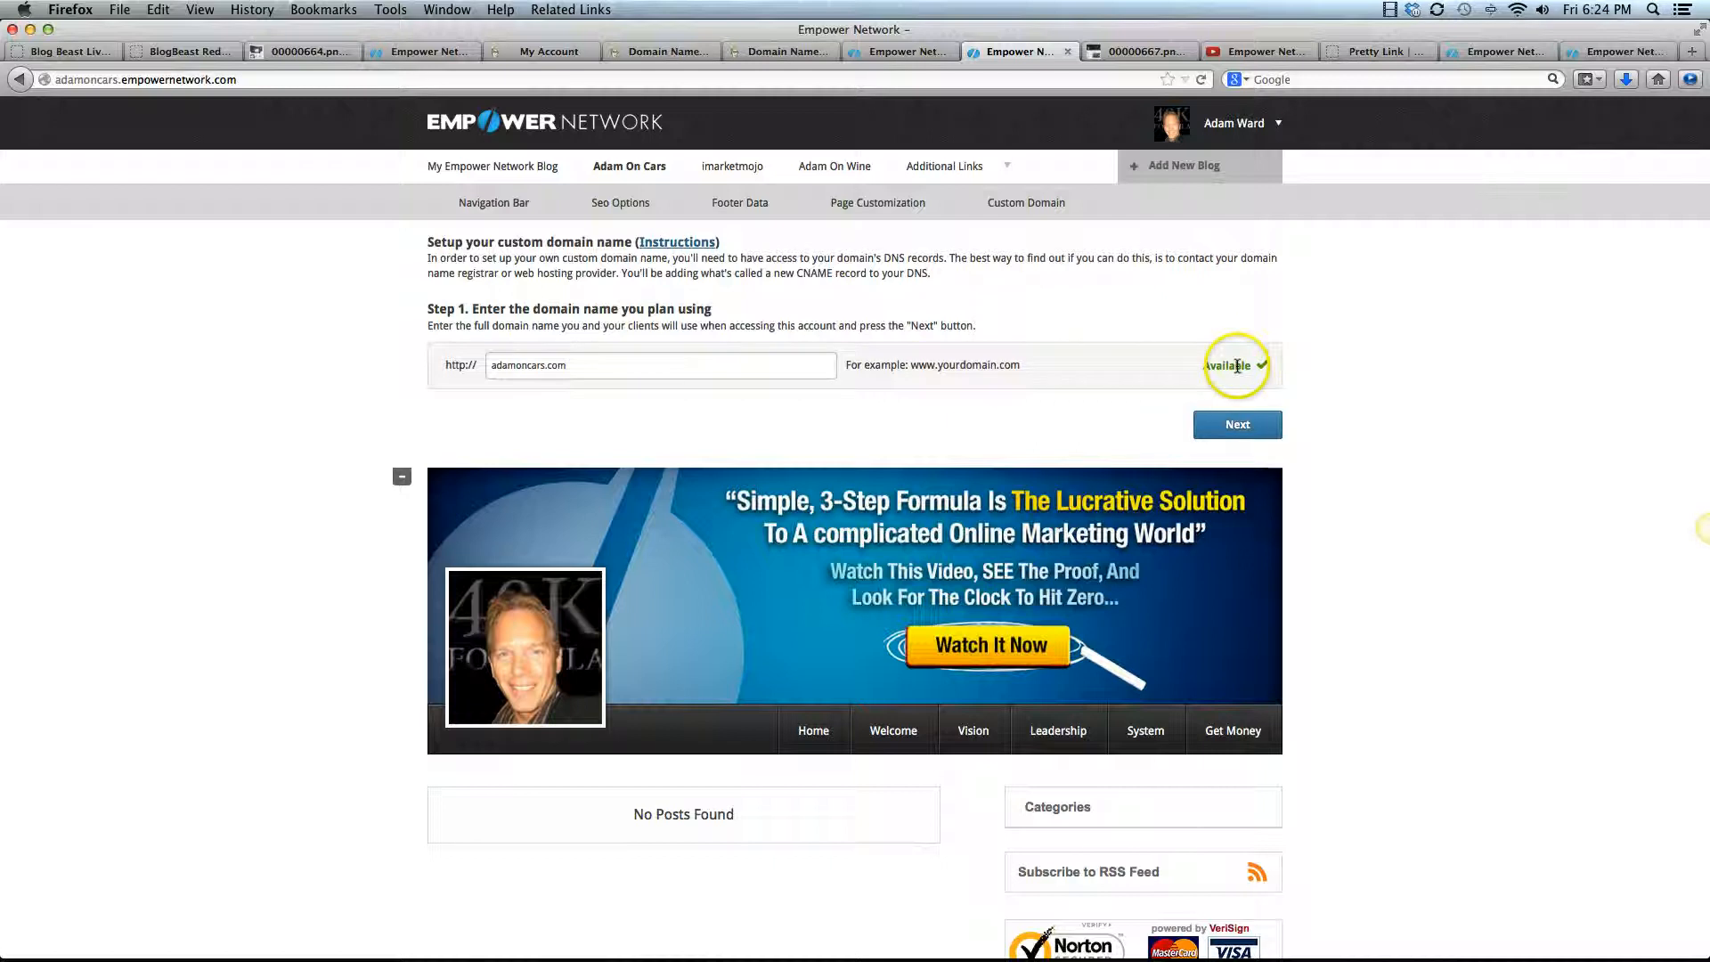
click(1239, 427)
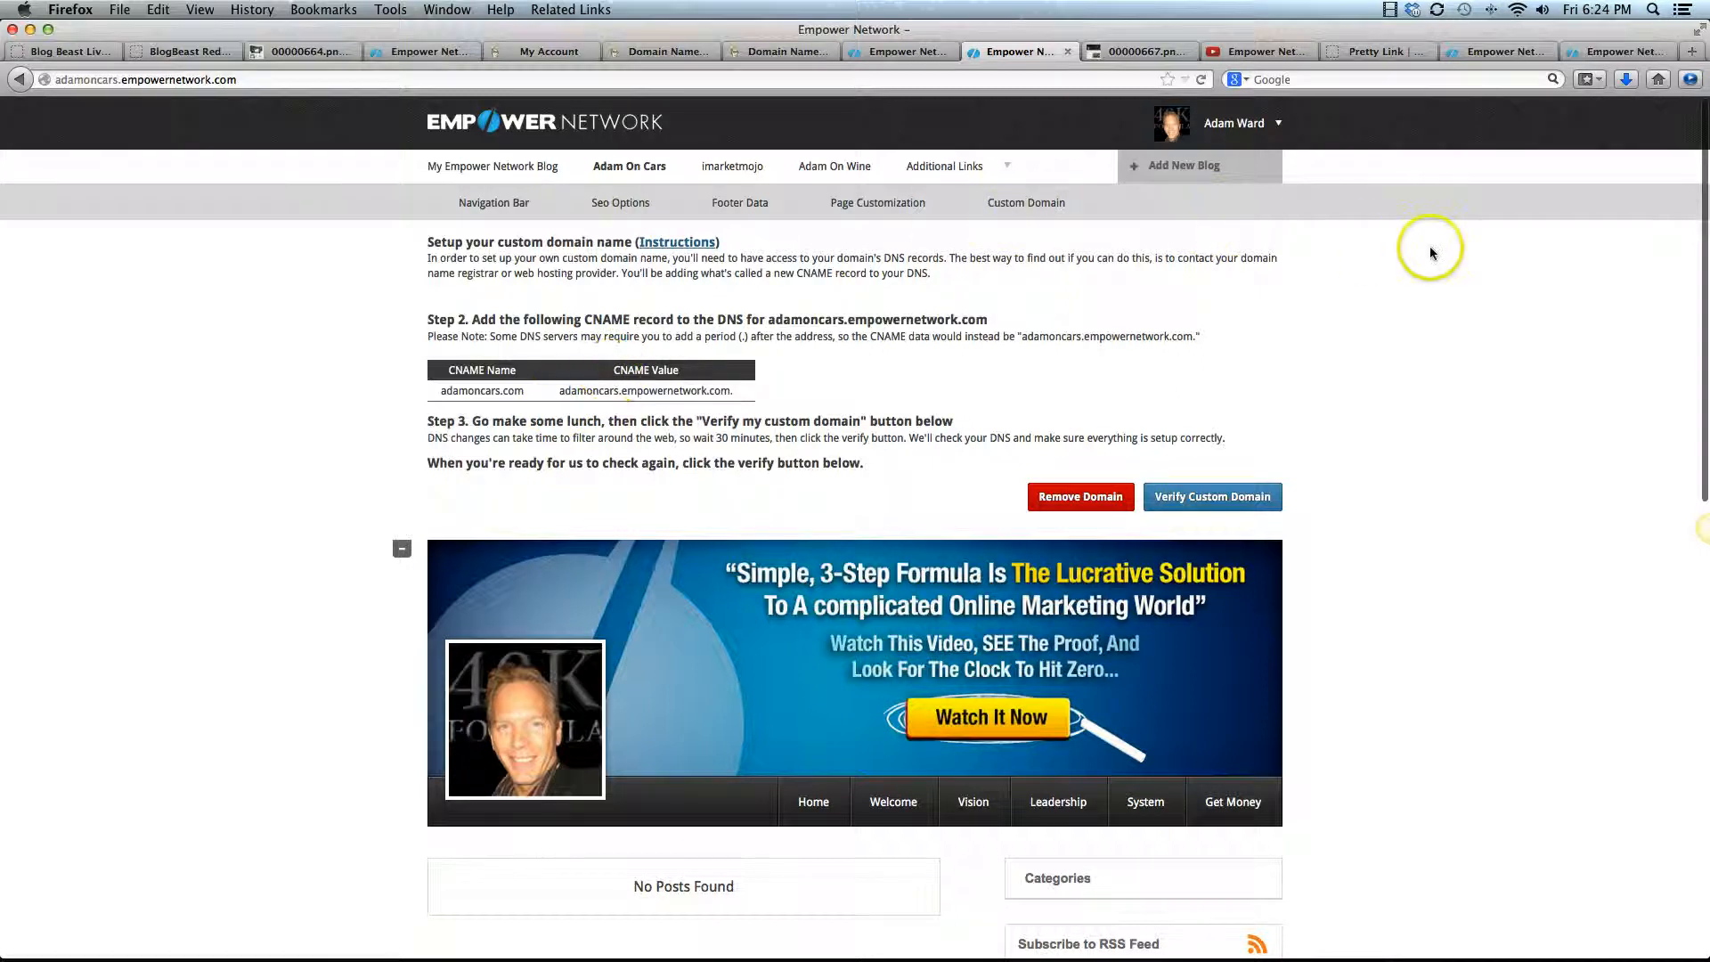
Switch to the GoDaddy website and log in with the customer number and account password
click(675, 53)
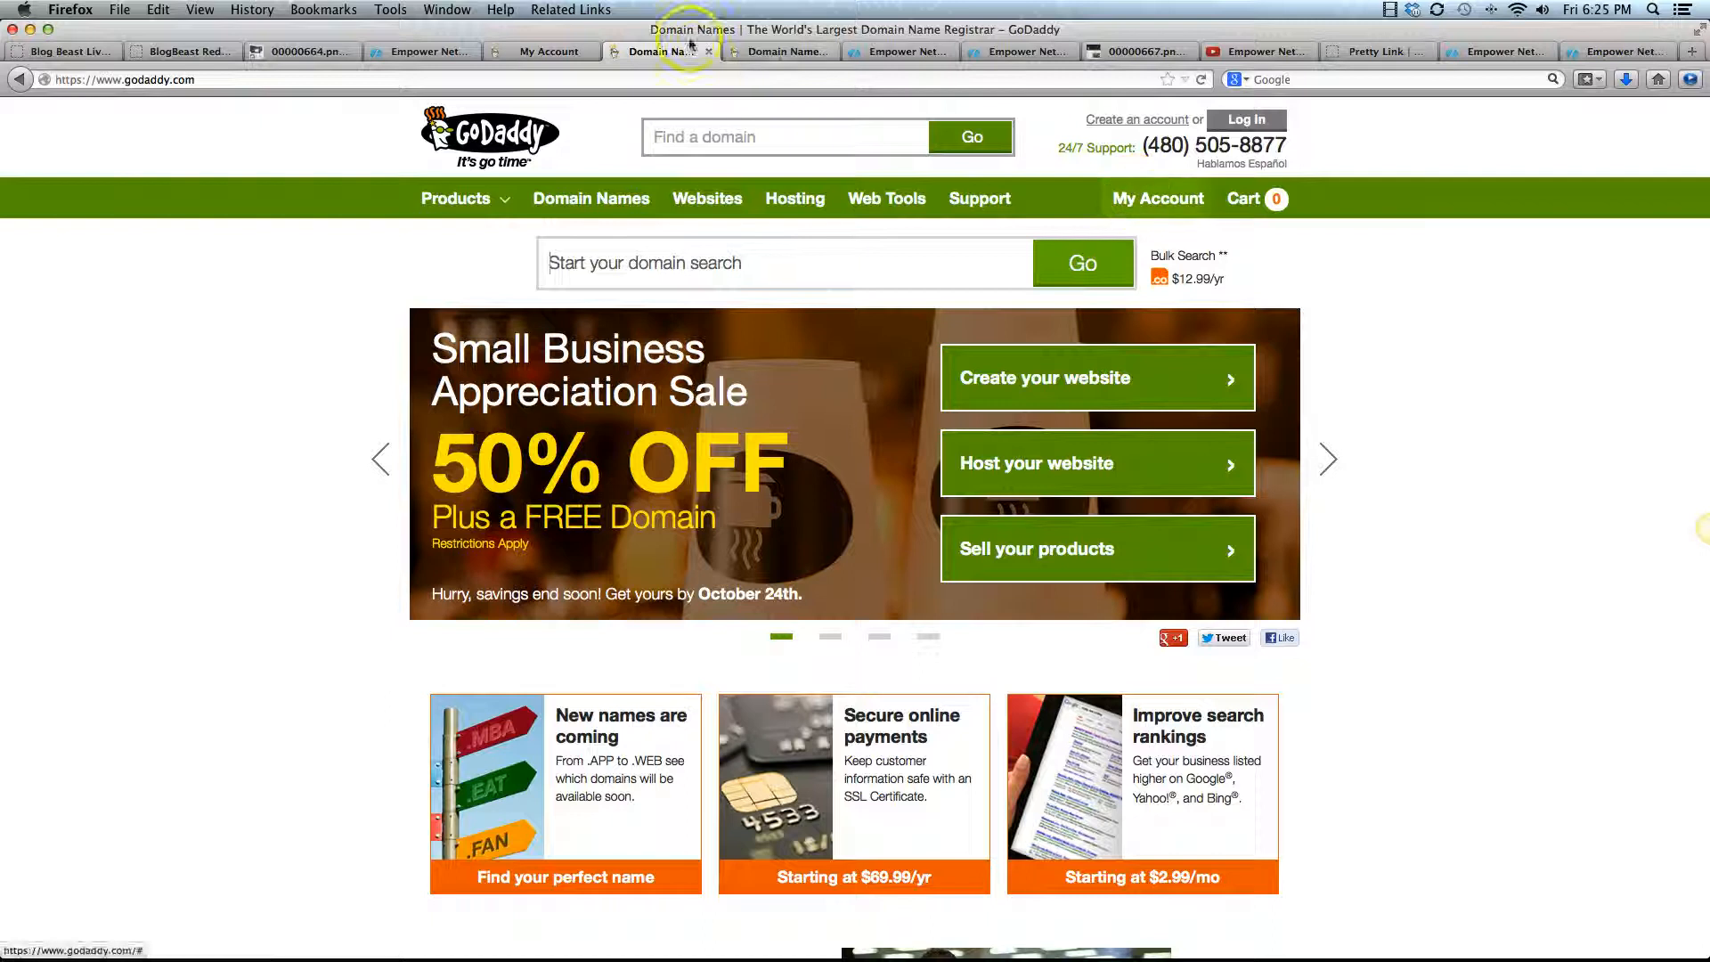
click(764, 51)
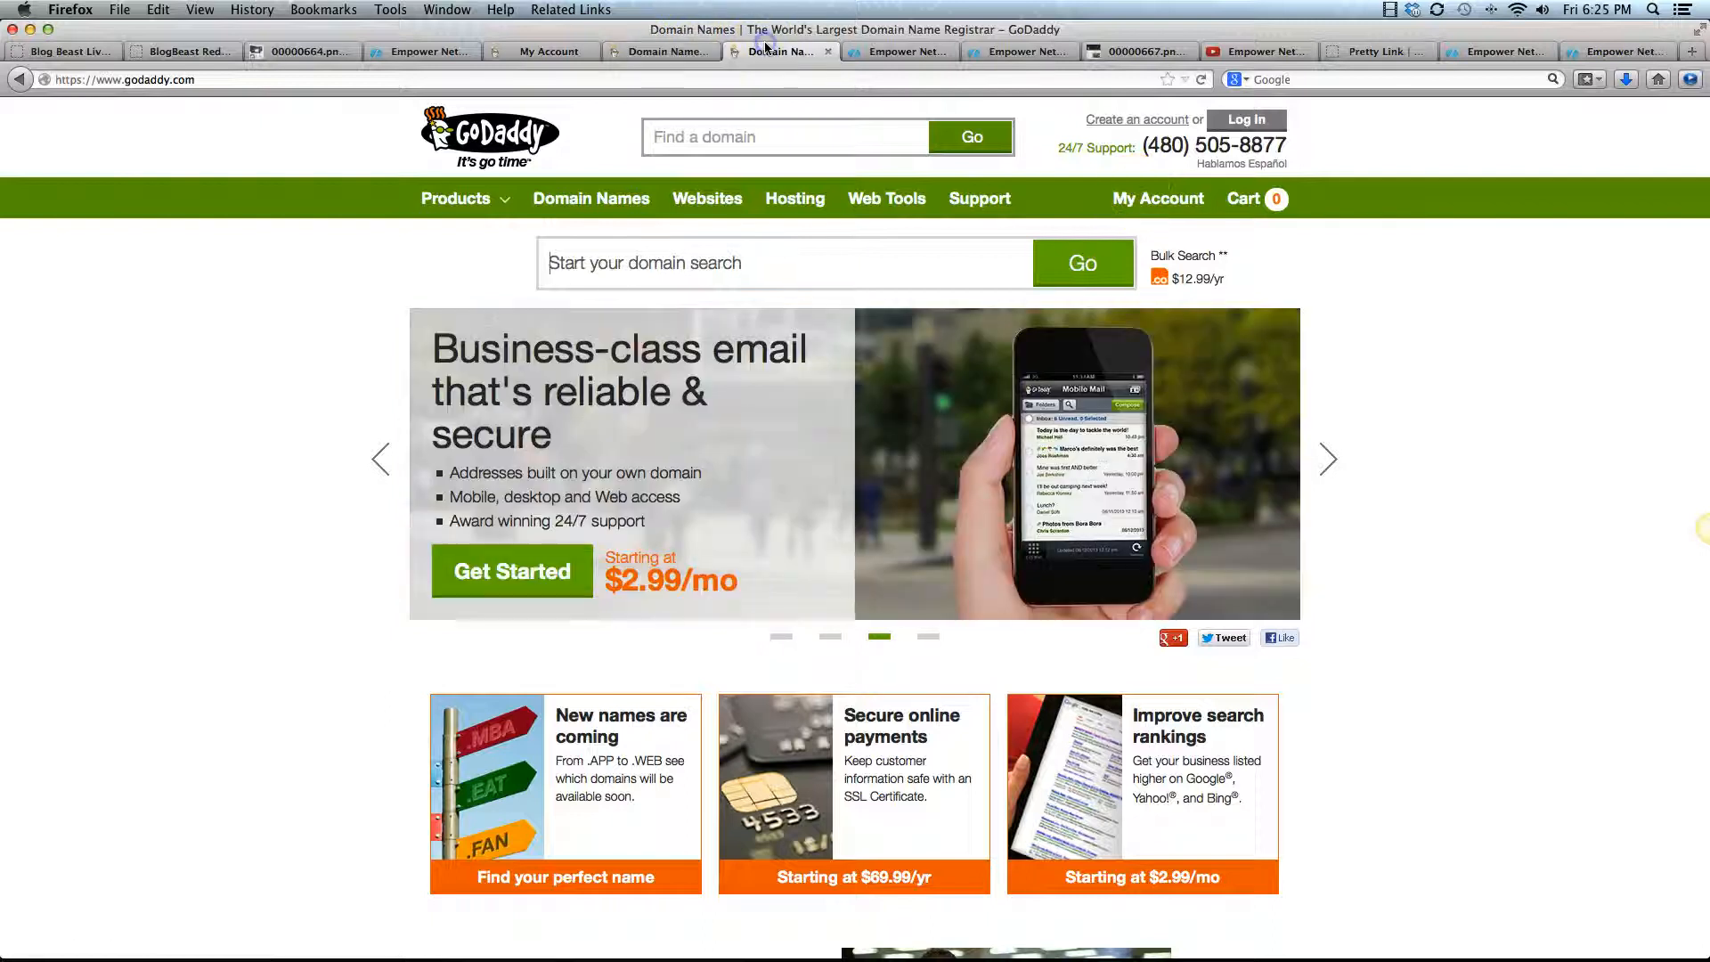
click(1245, 121)
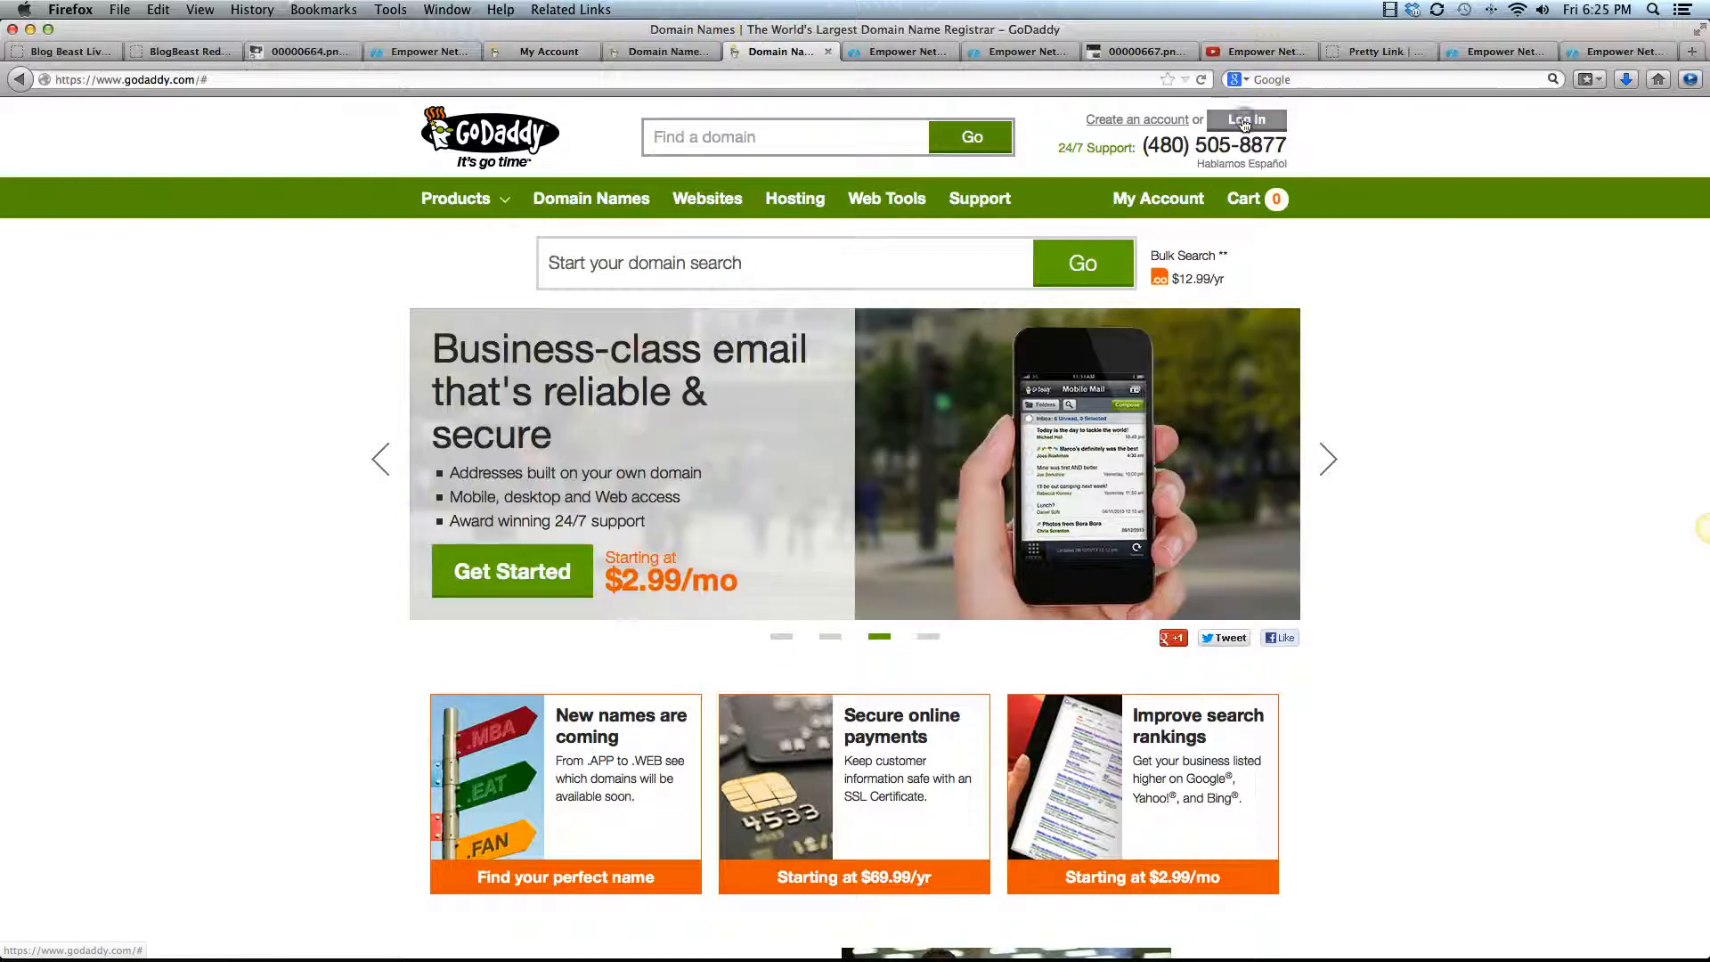
text(3)
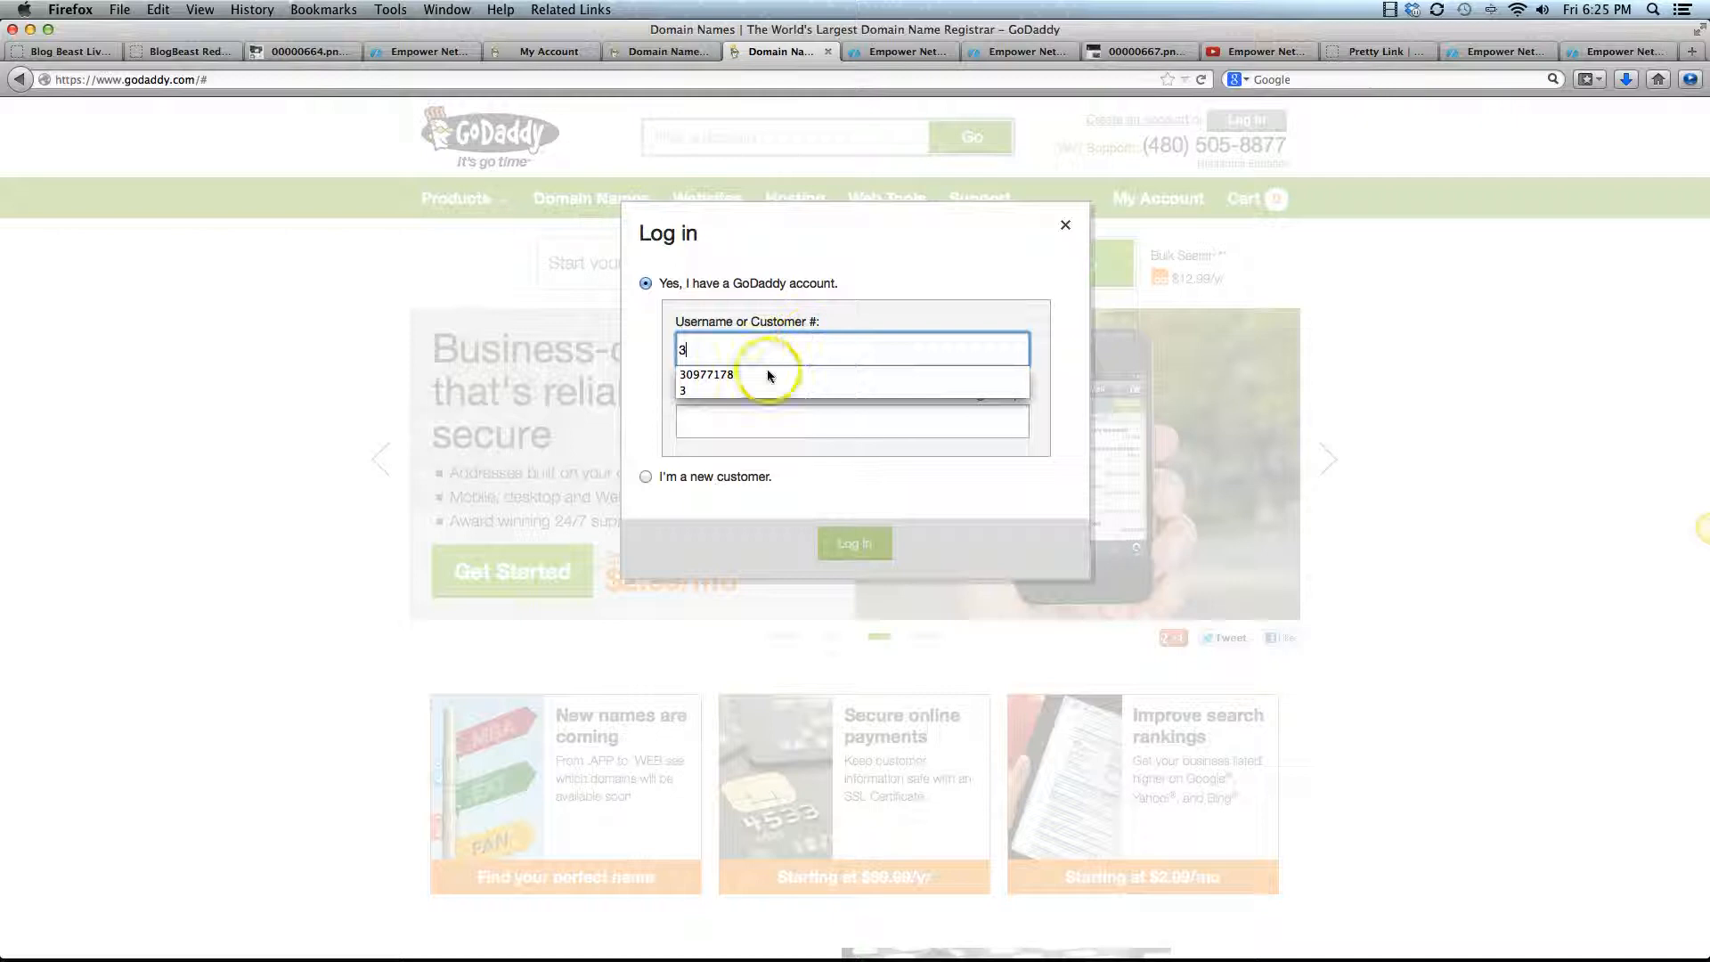
click(732, 370)
click(749, 421)
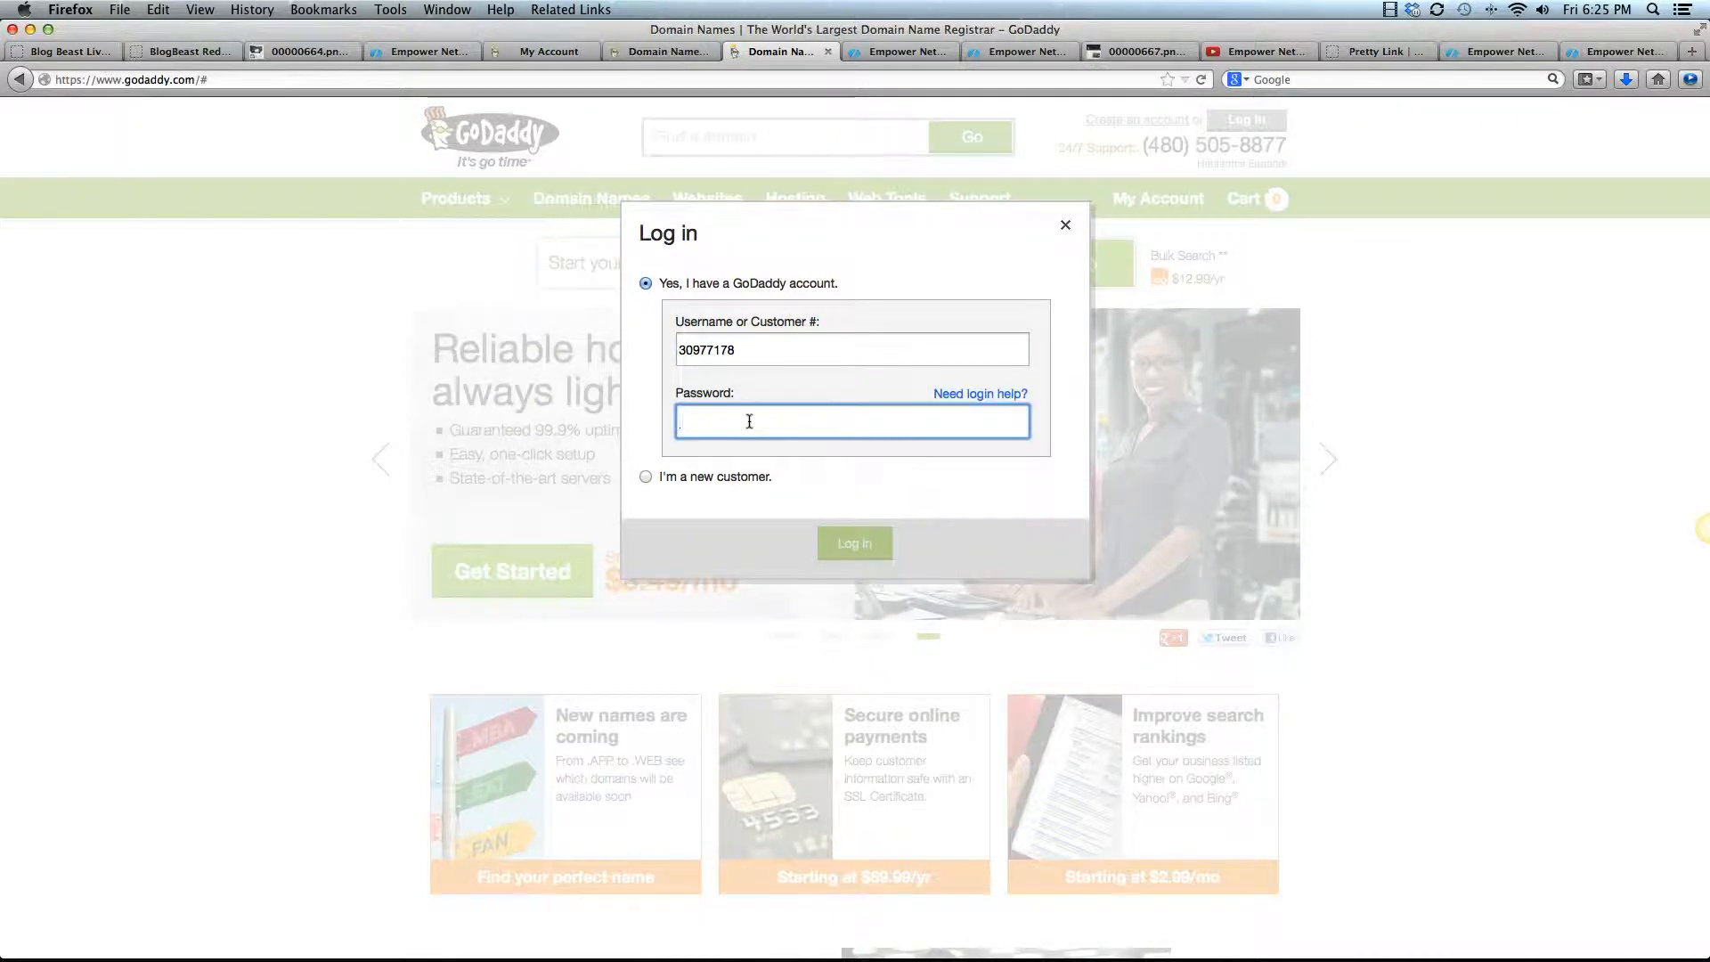
text(******)
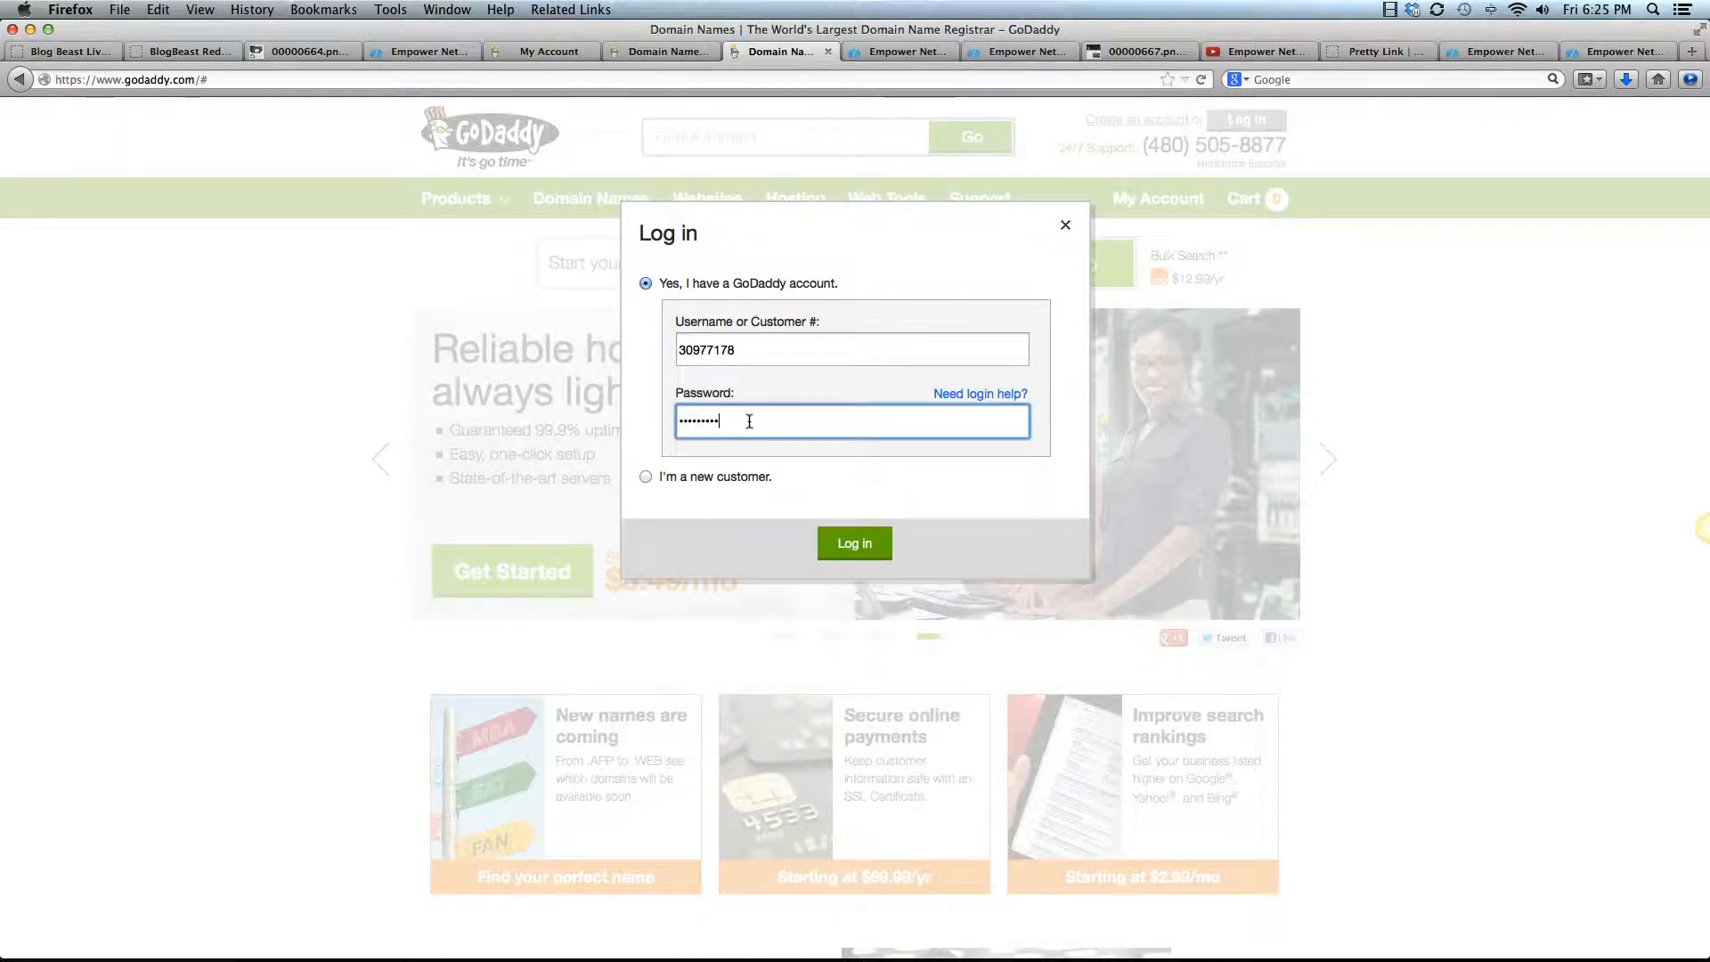
click(852, 545)
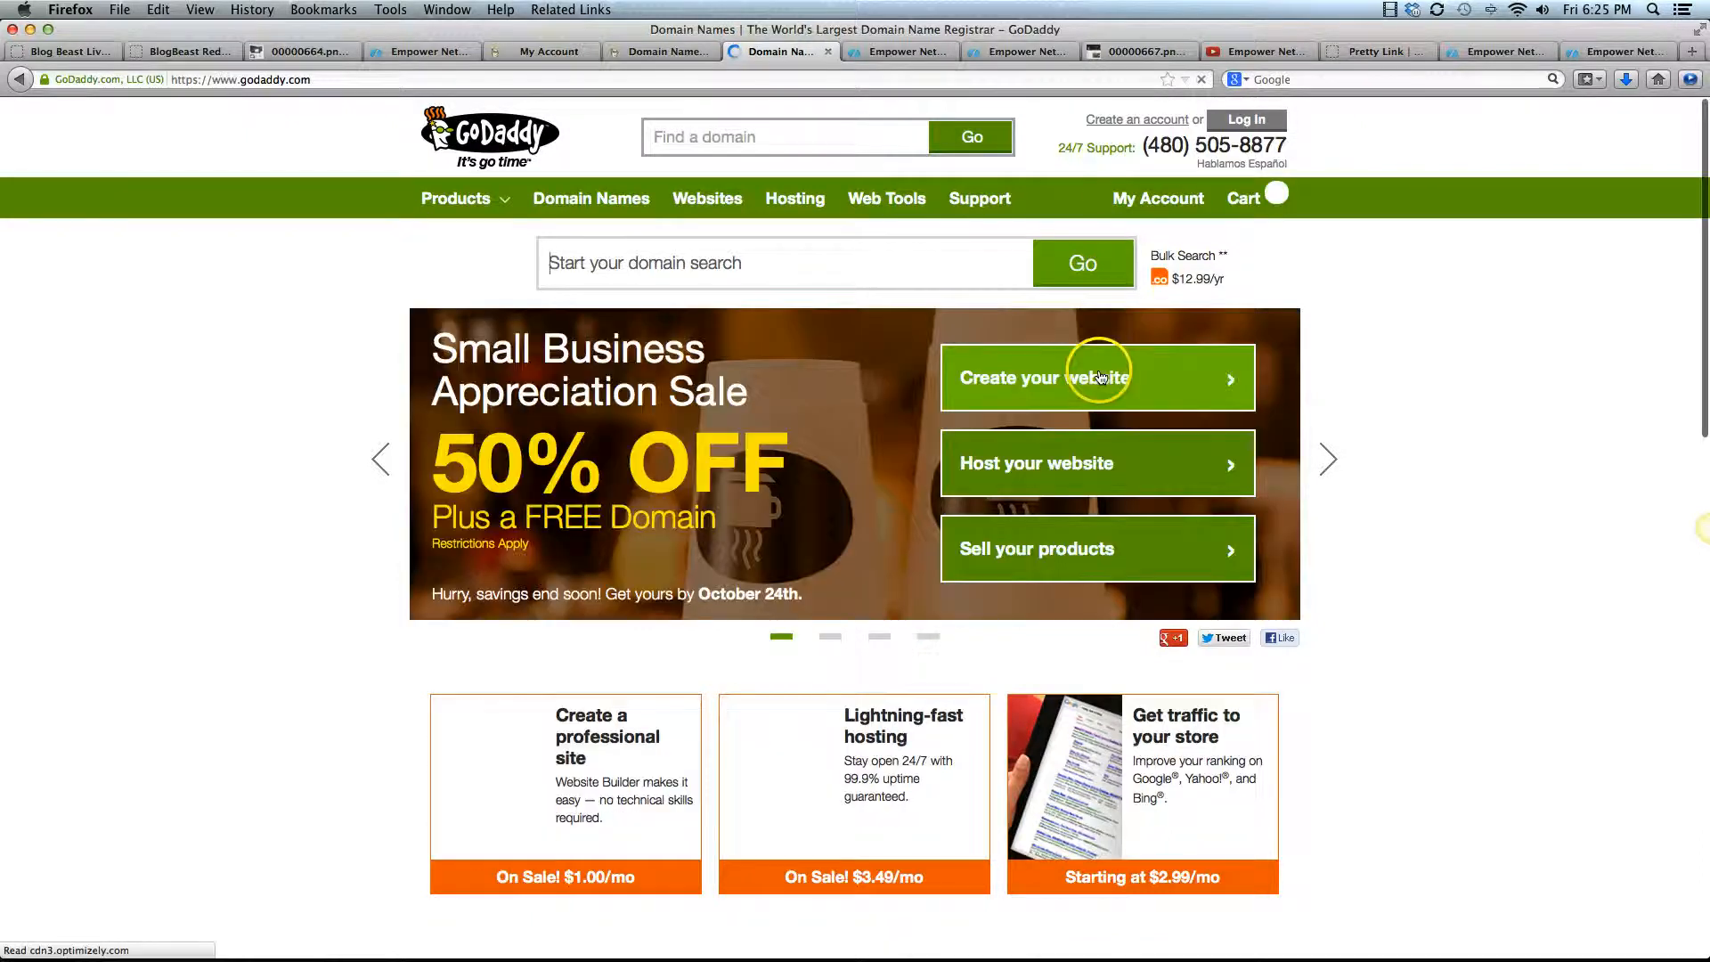
Go to the account's domain list, open ADAMONCARS.COM, and open its DNS zone file for editing
mouse_move(1149, 199)
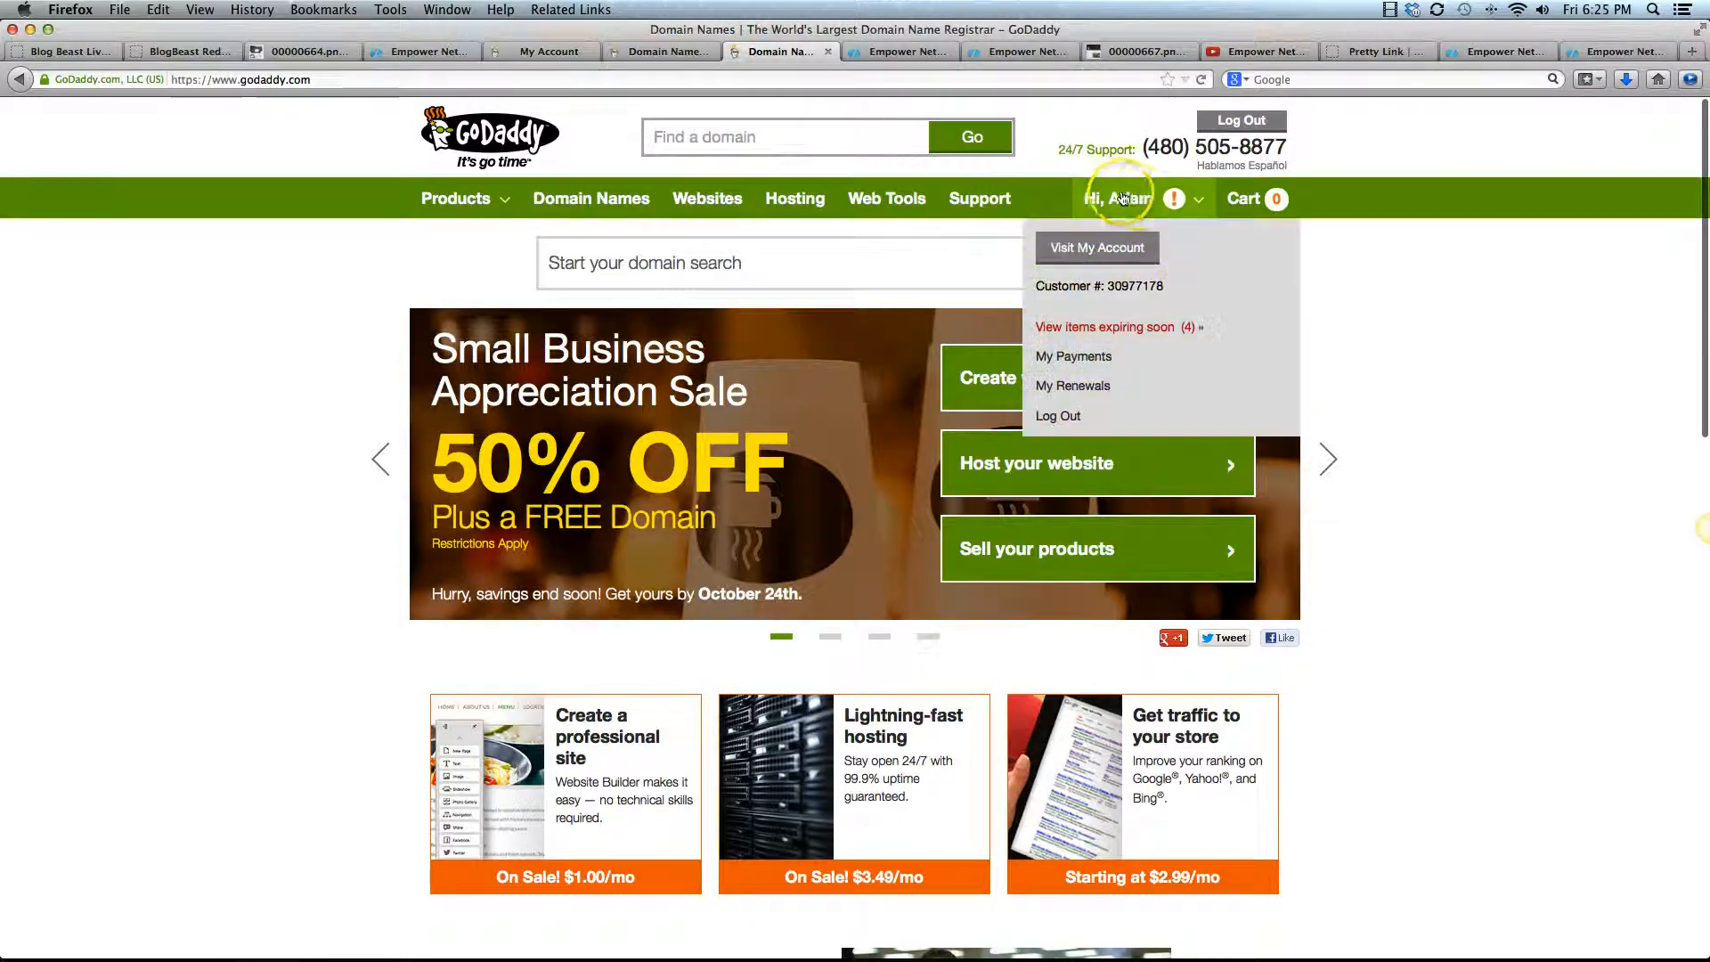
click(1101, 253)
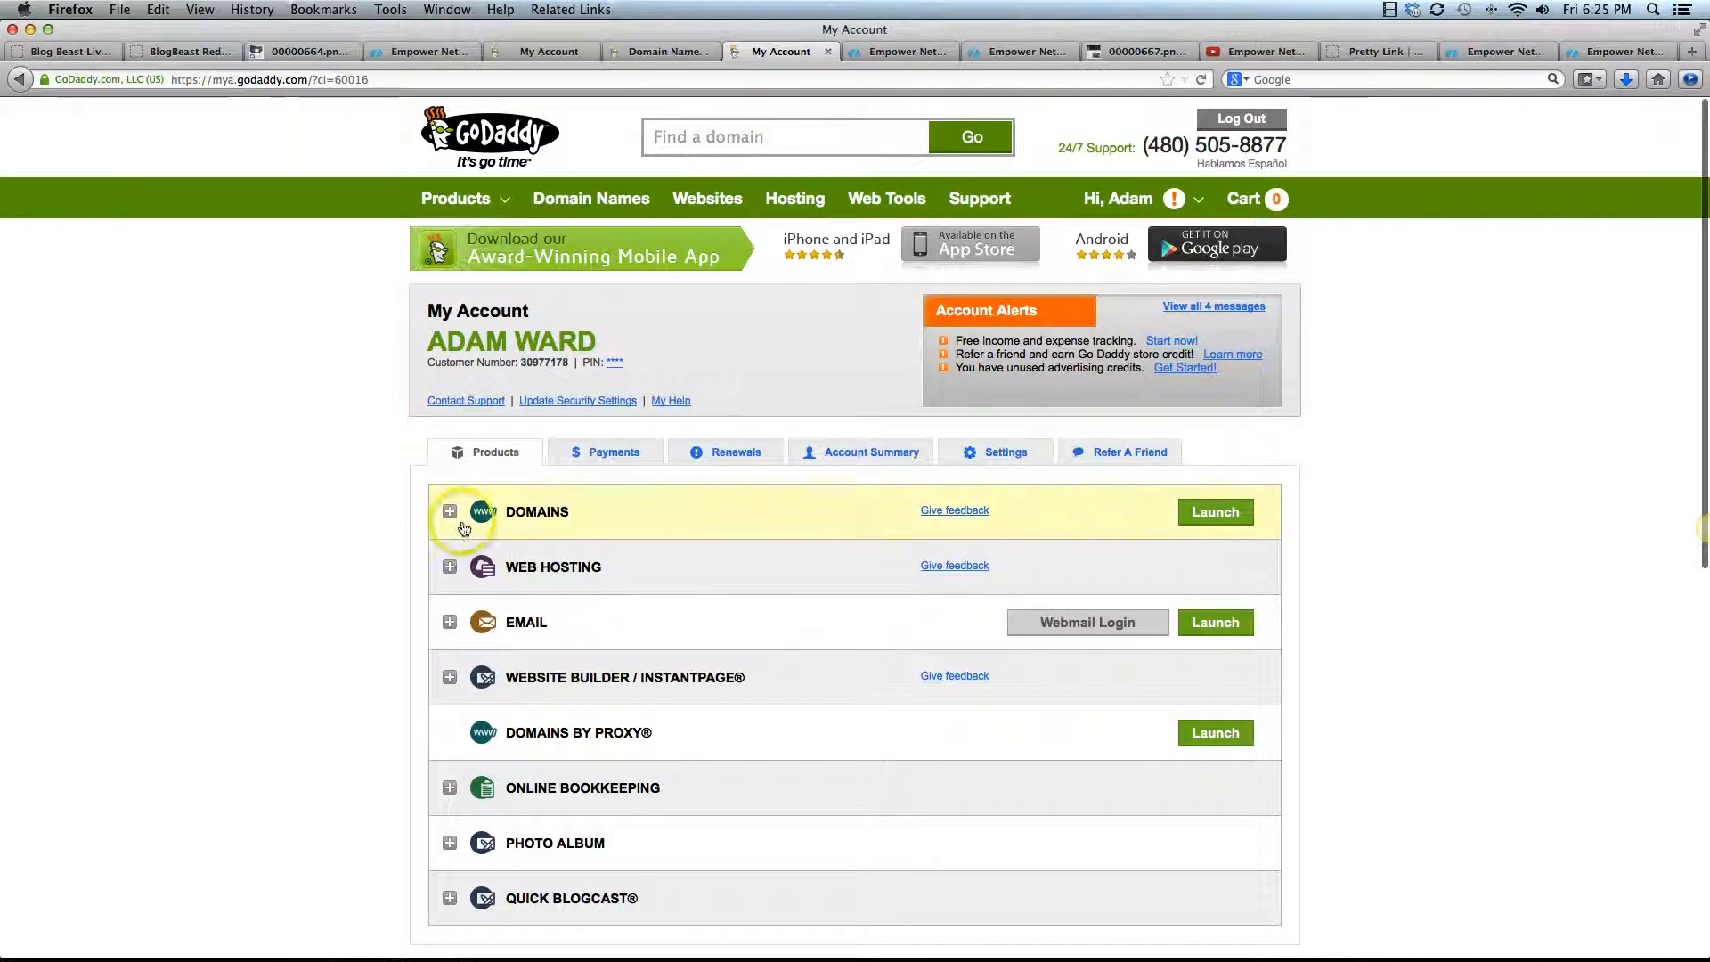
click(1214, 515)
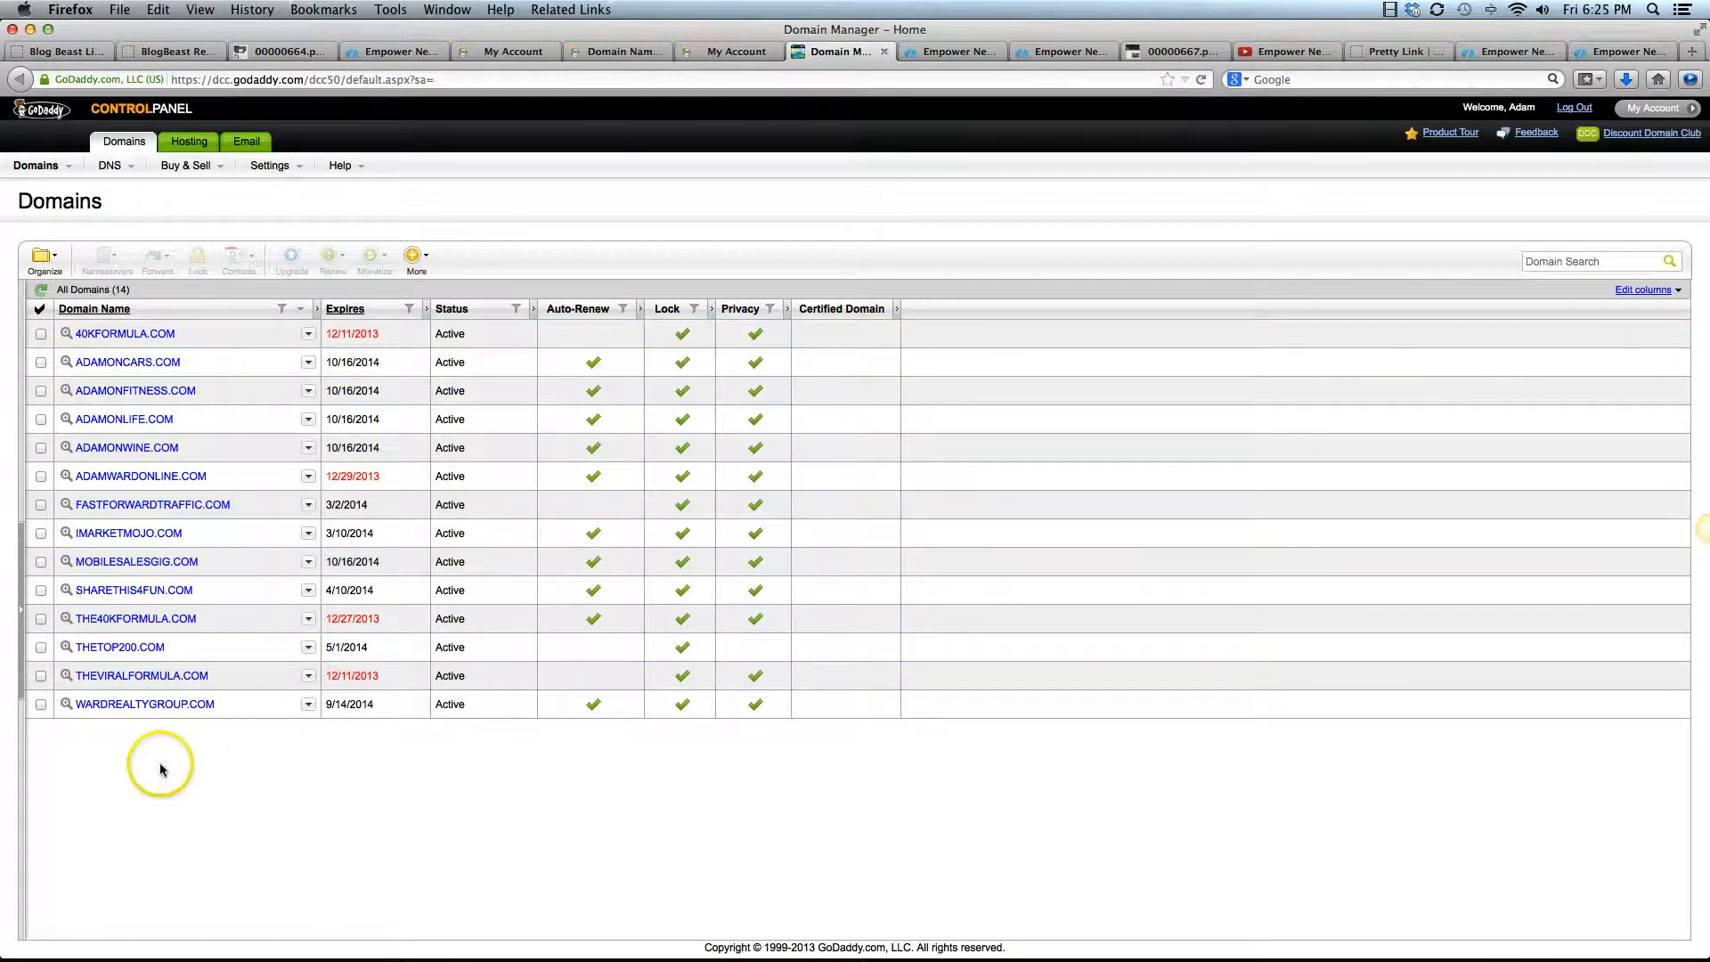
click(125, 365)
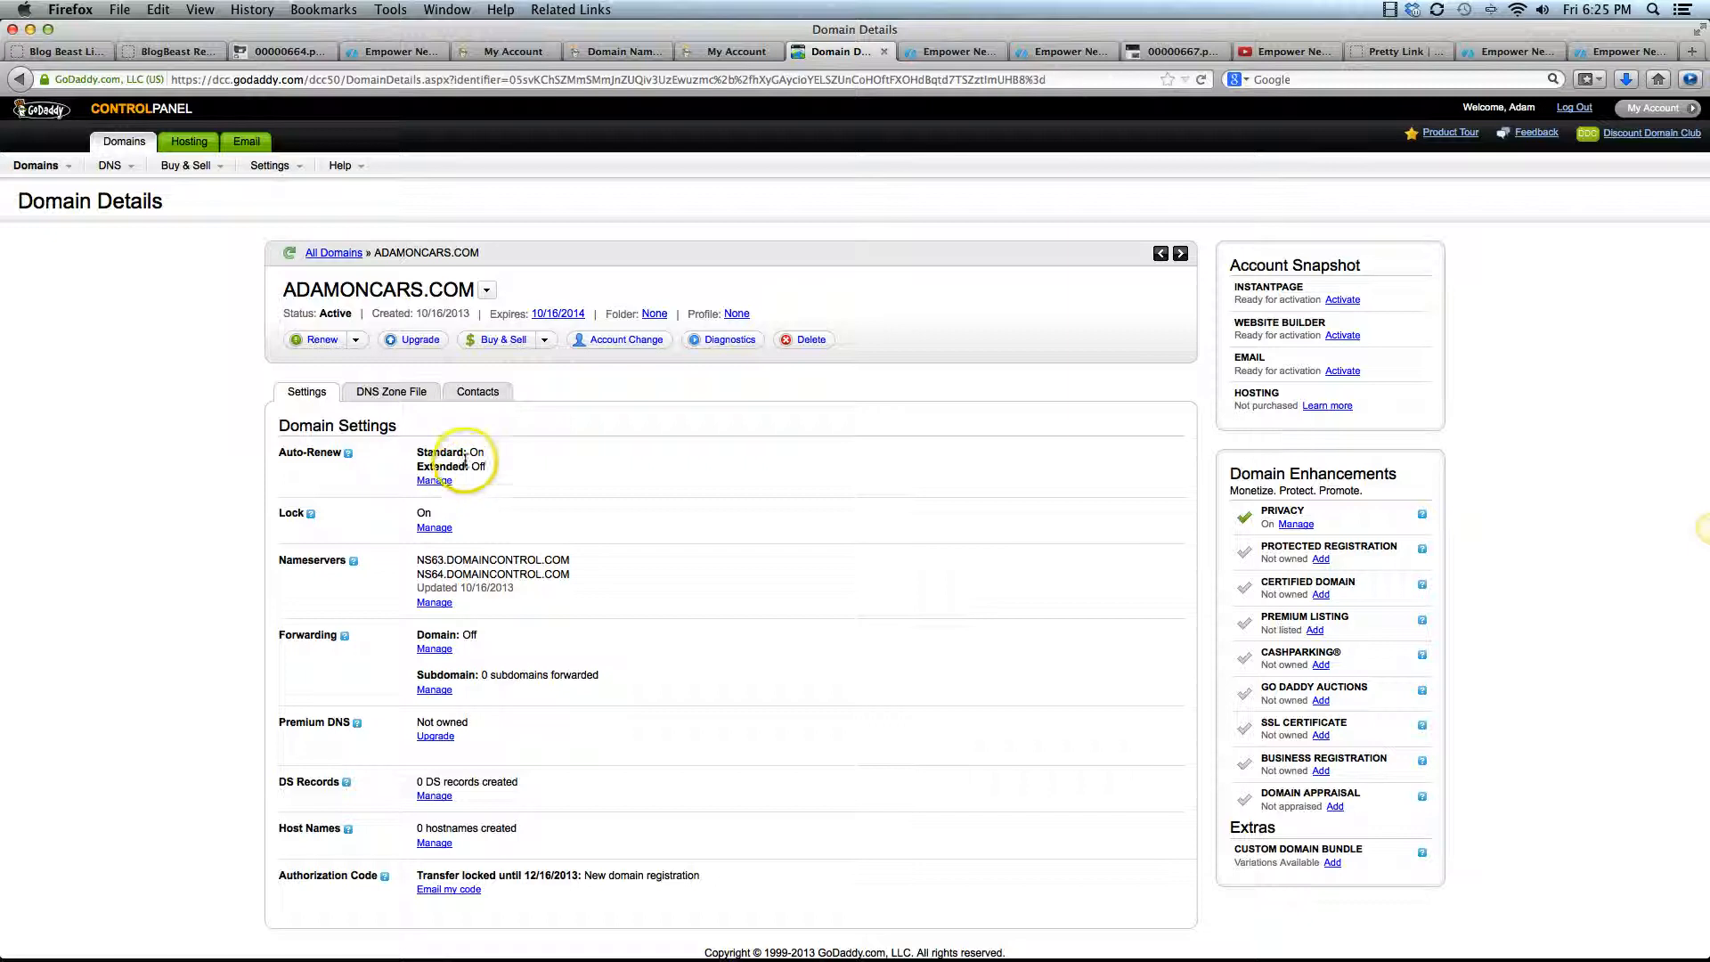
click(404, 399)
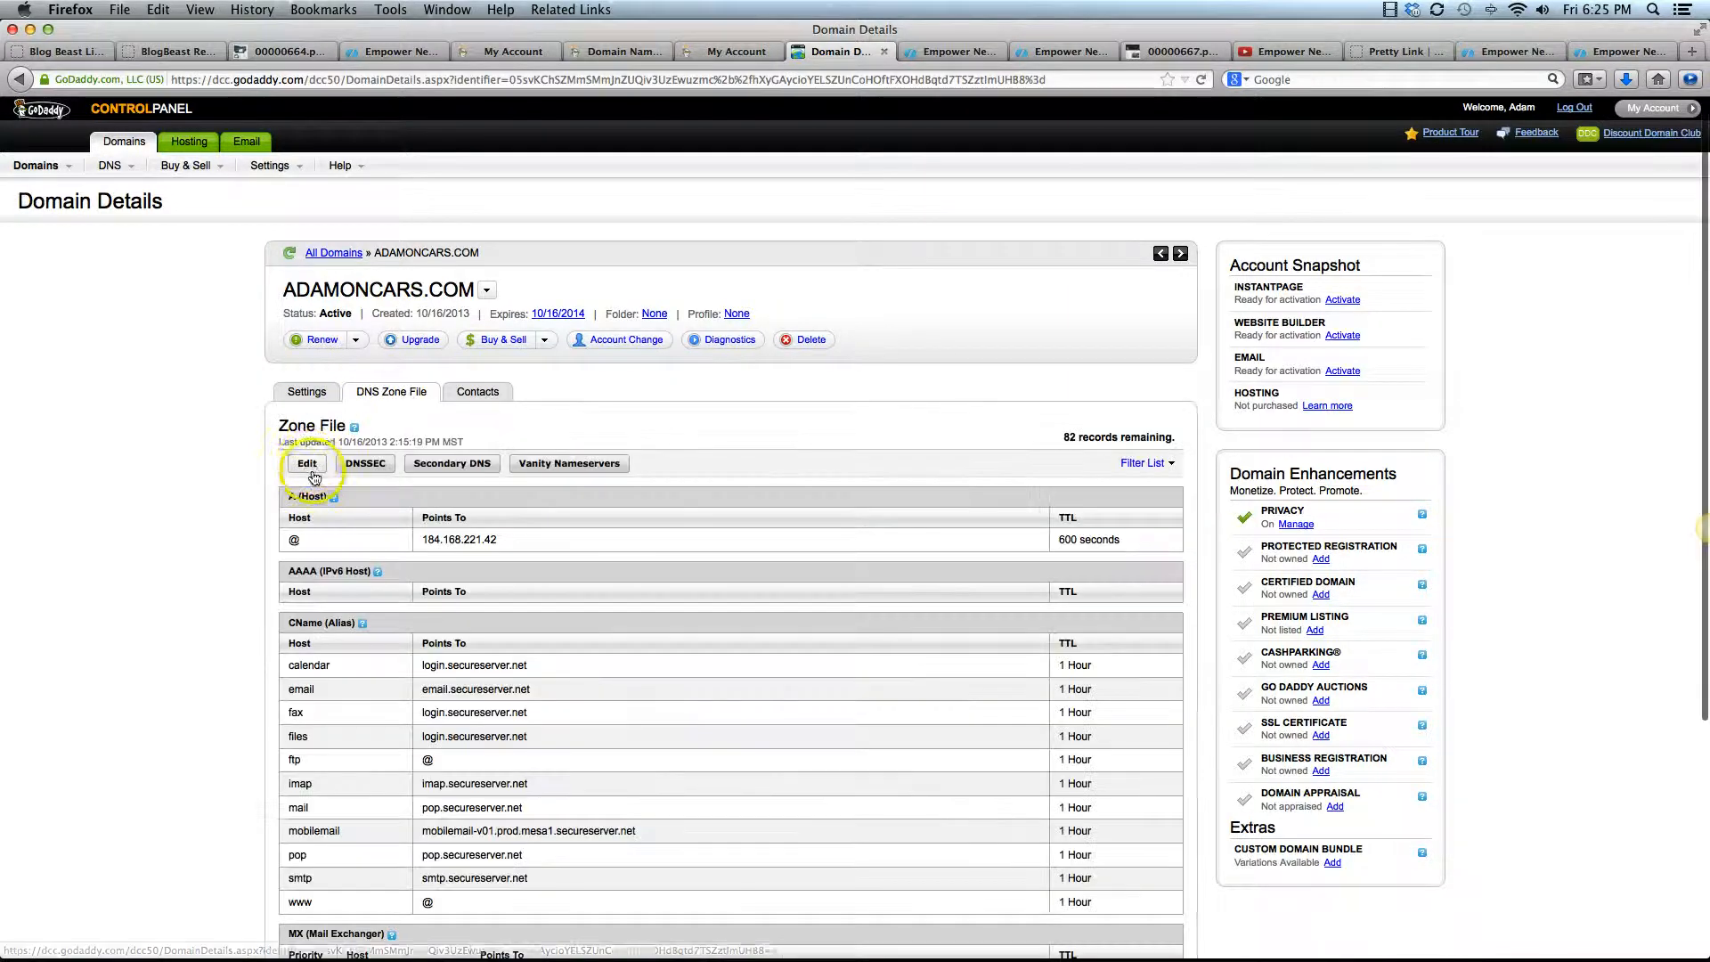
click(309, 464)
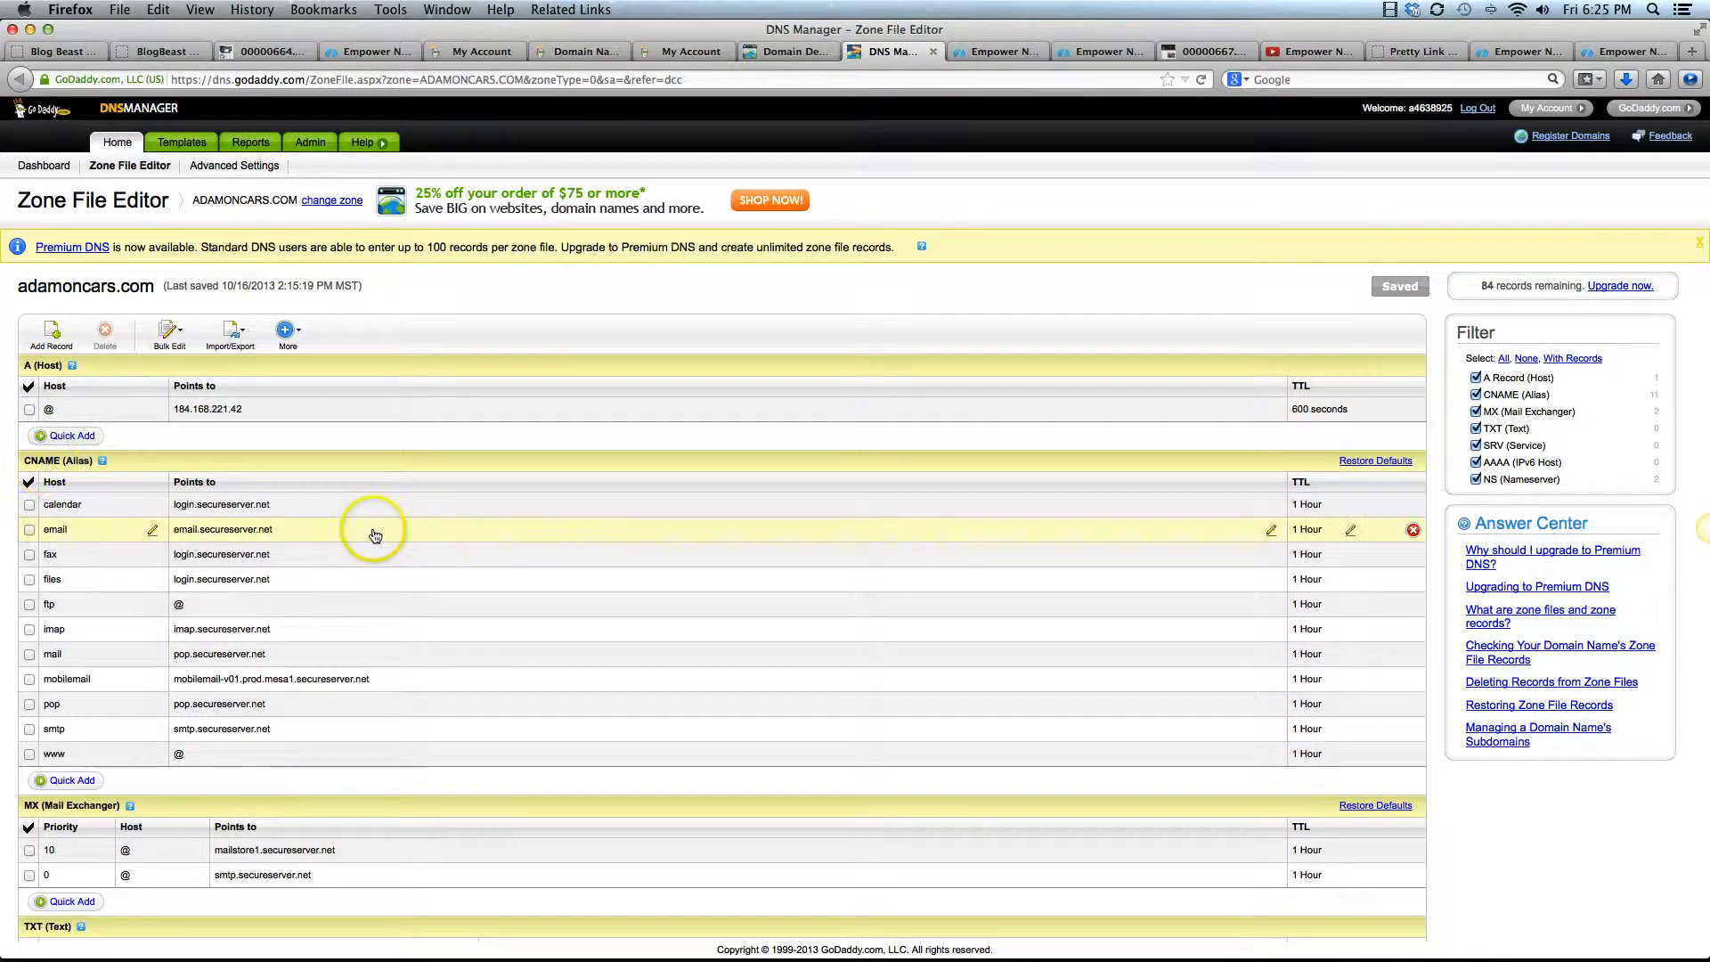
Locate the www CNAME record, and copy the CNAME value adamoncars.empowernetwork.com from the Empower Network custom domain instructions
scroll(373, 535, down, 5)
scroll(312, 482, up, 3)
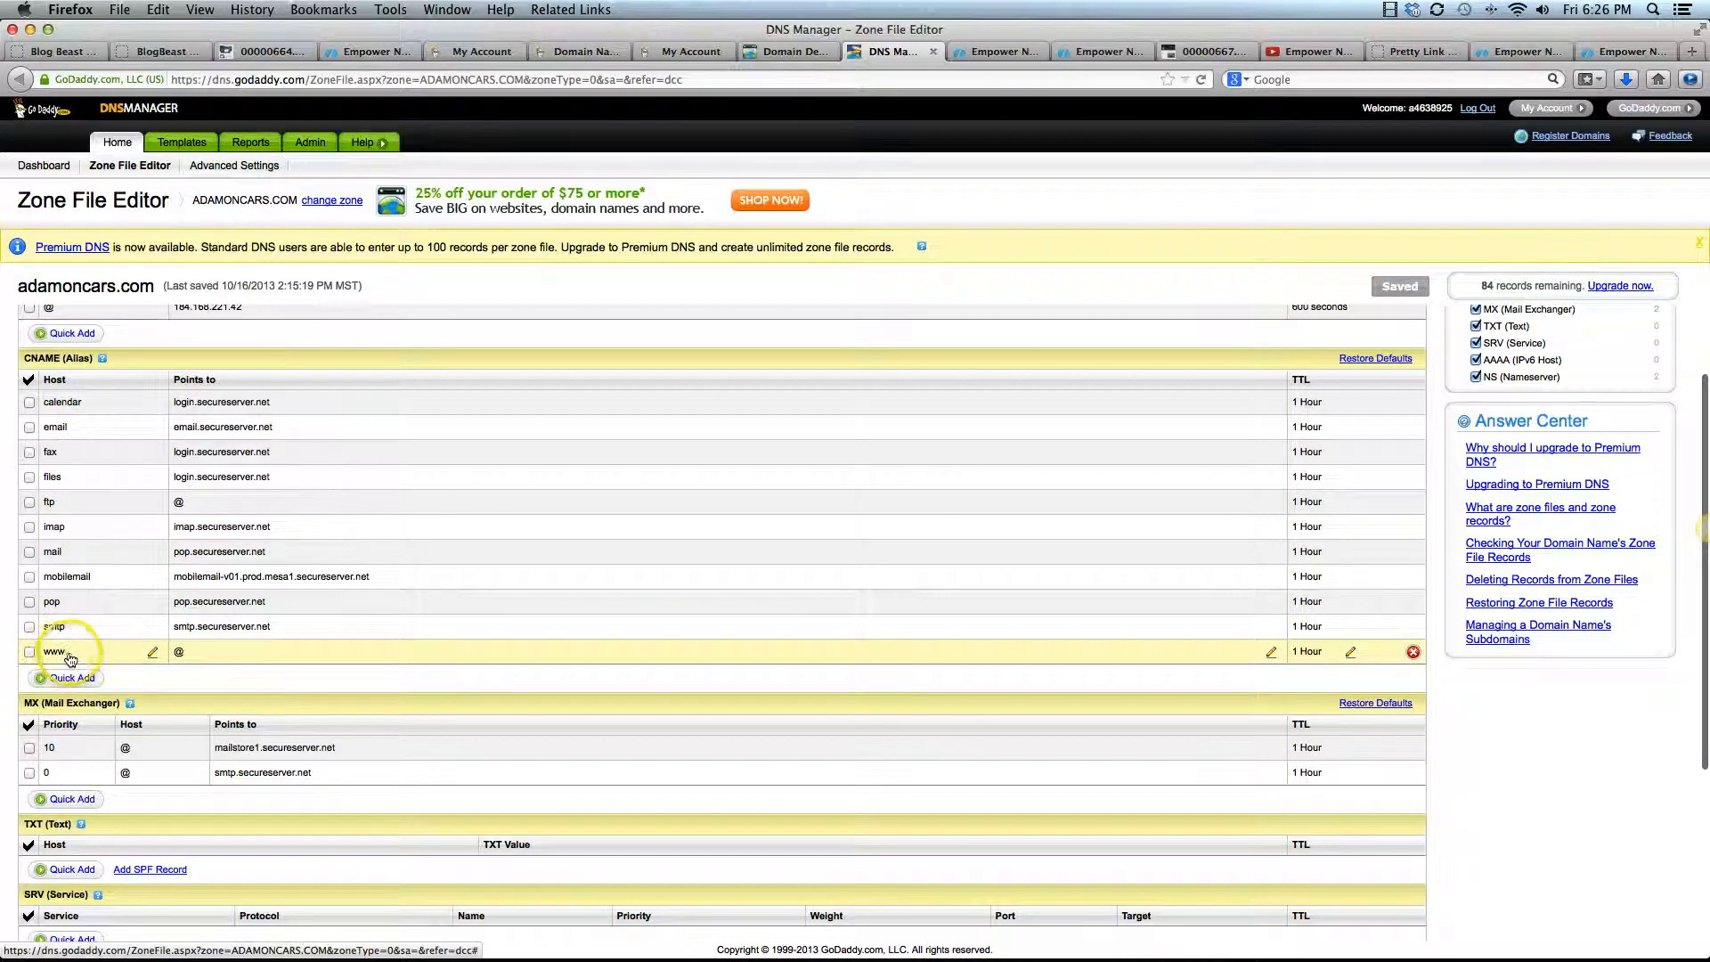
click(224, 656)
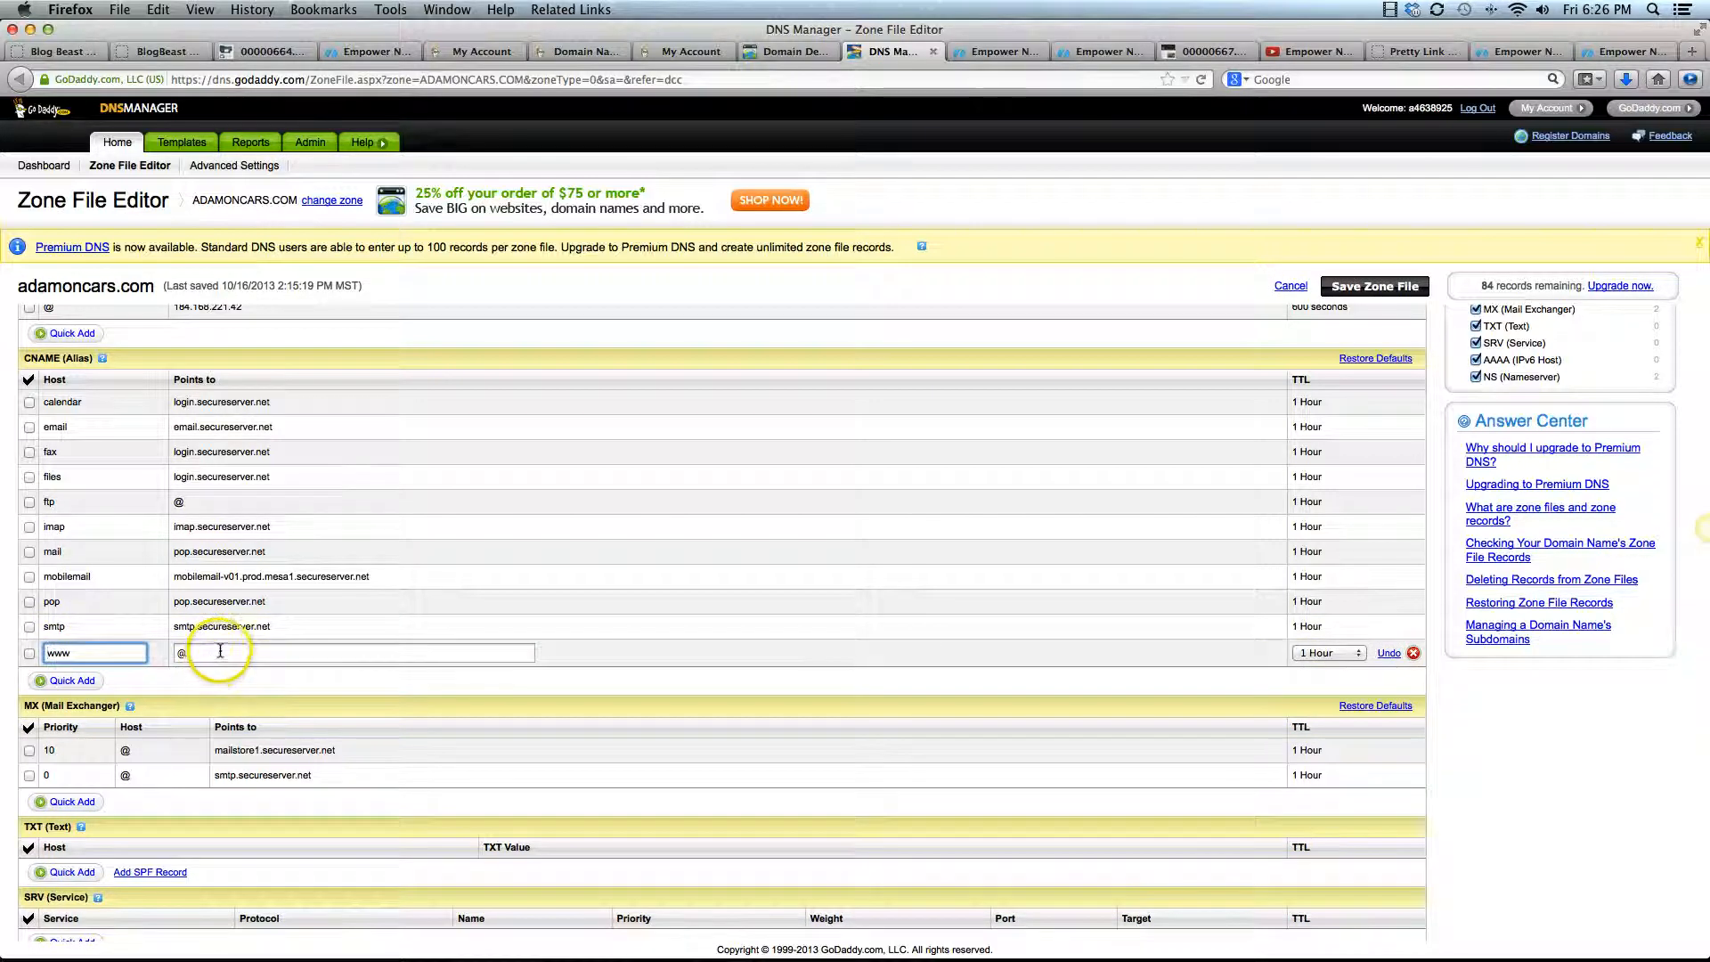
click(220, 651)
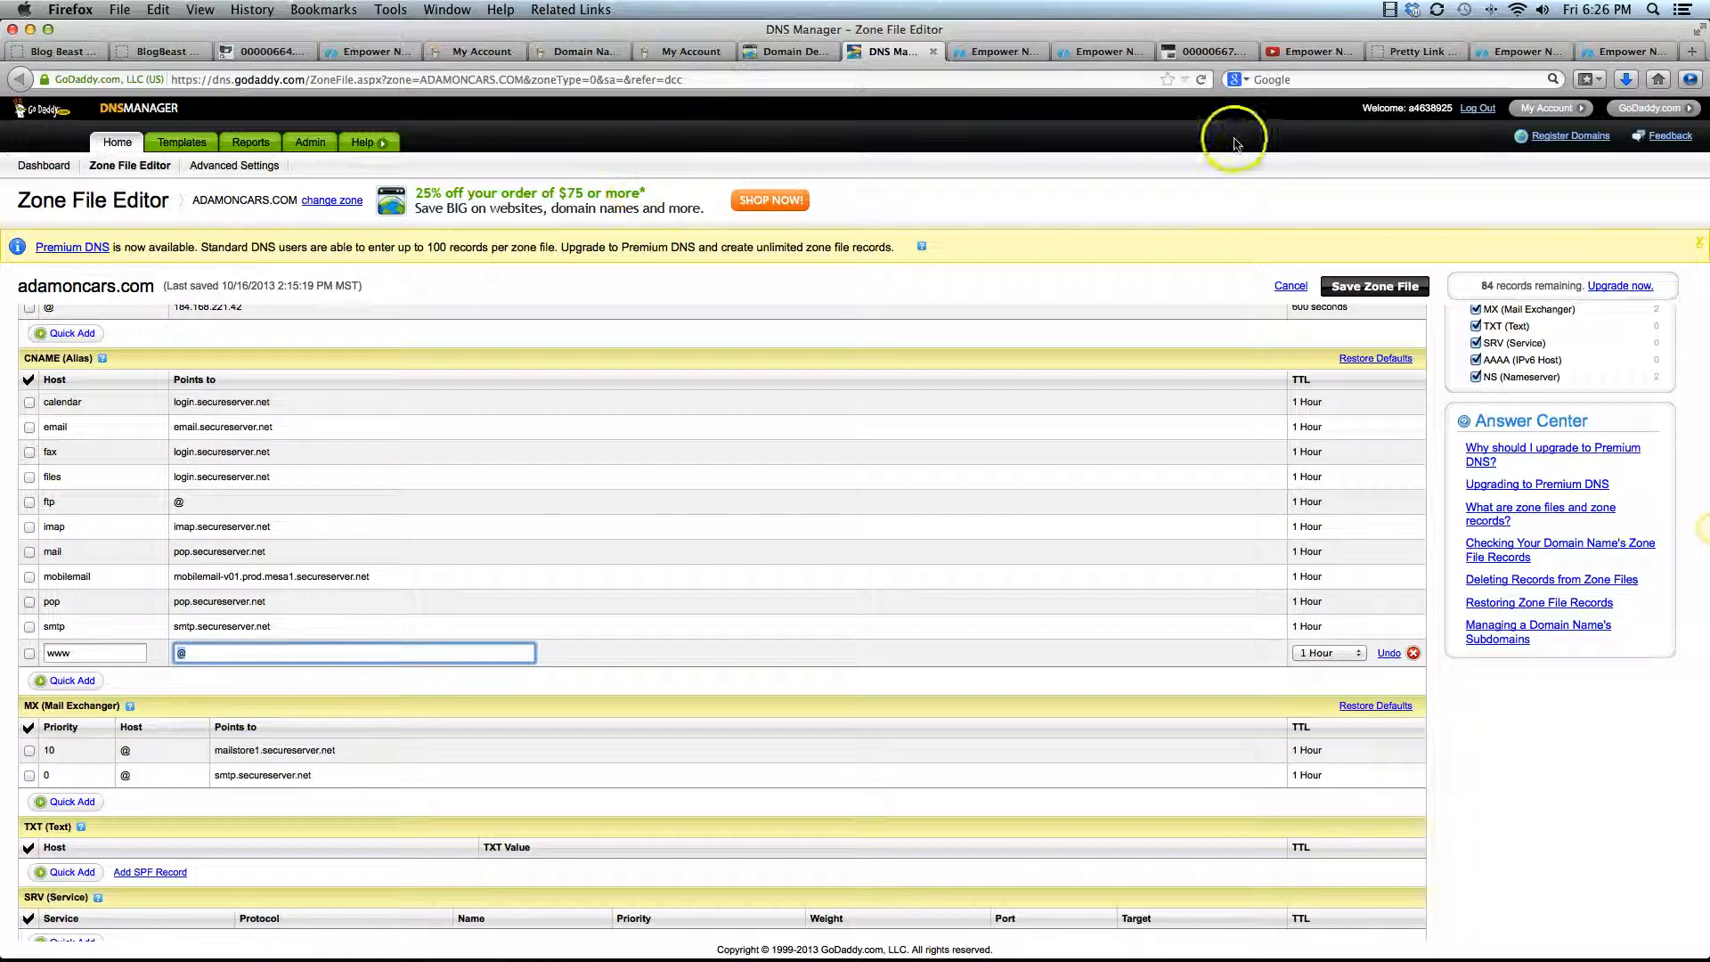
click(1044, 55)
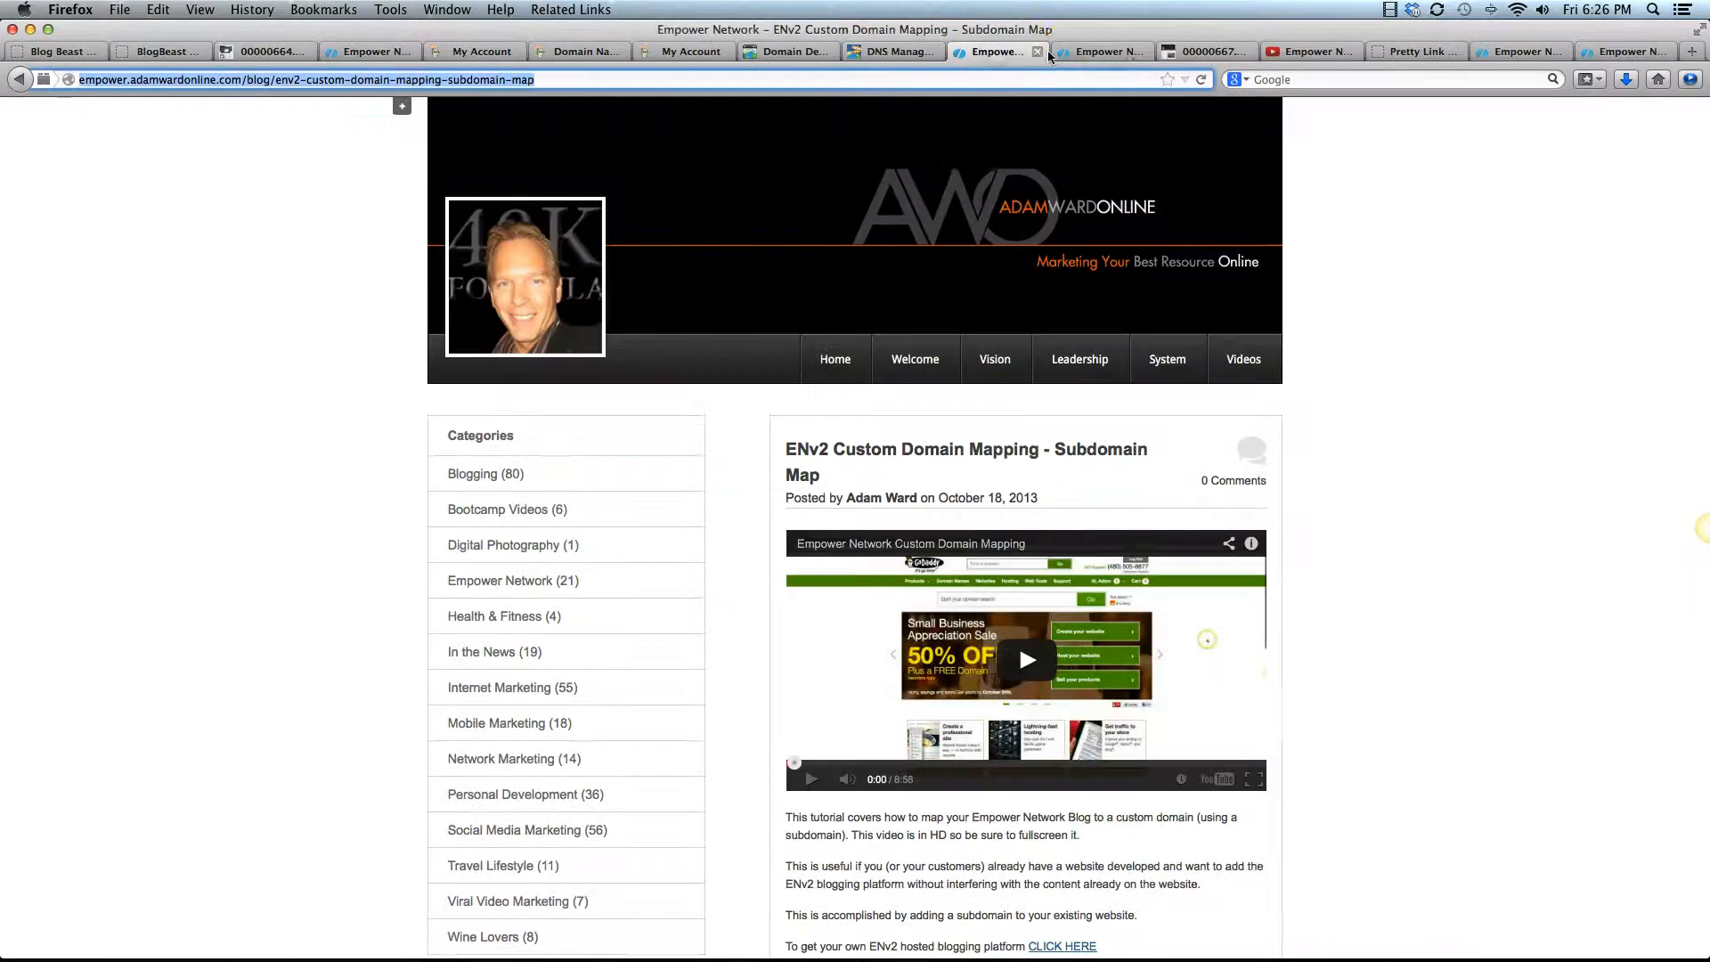
click(1101, 57)
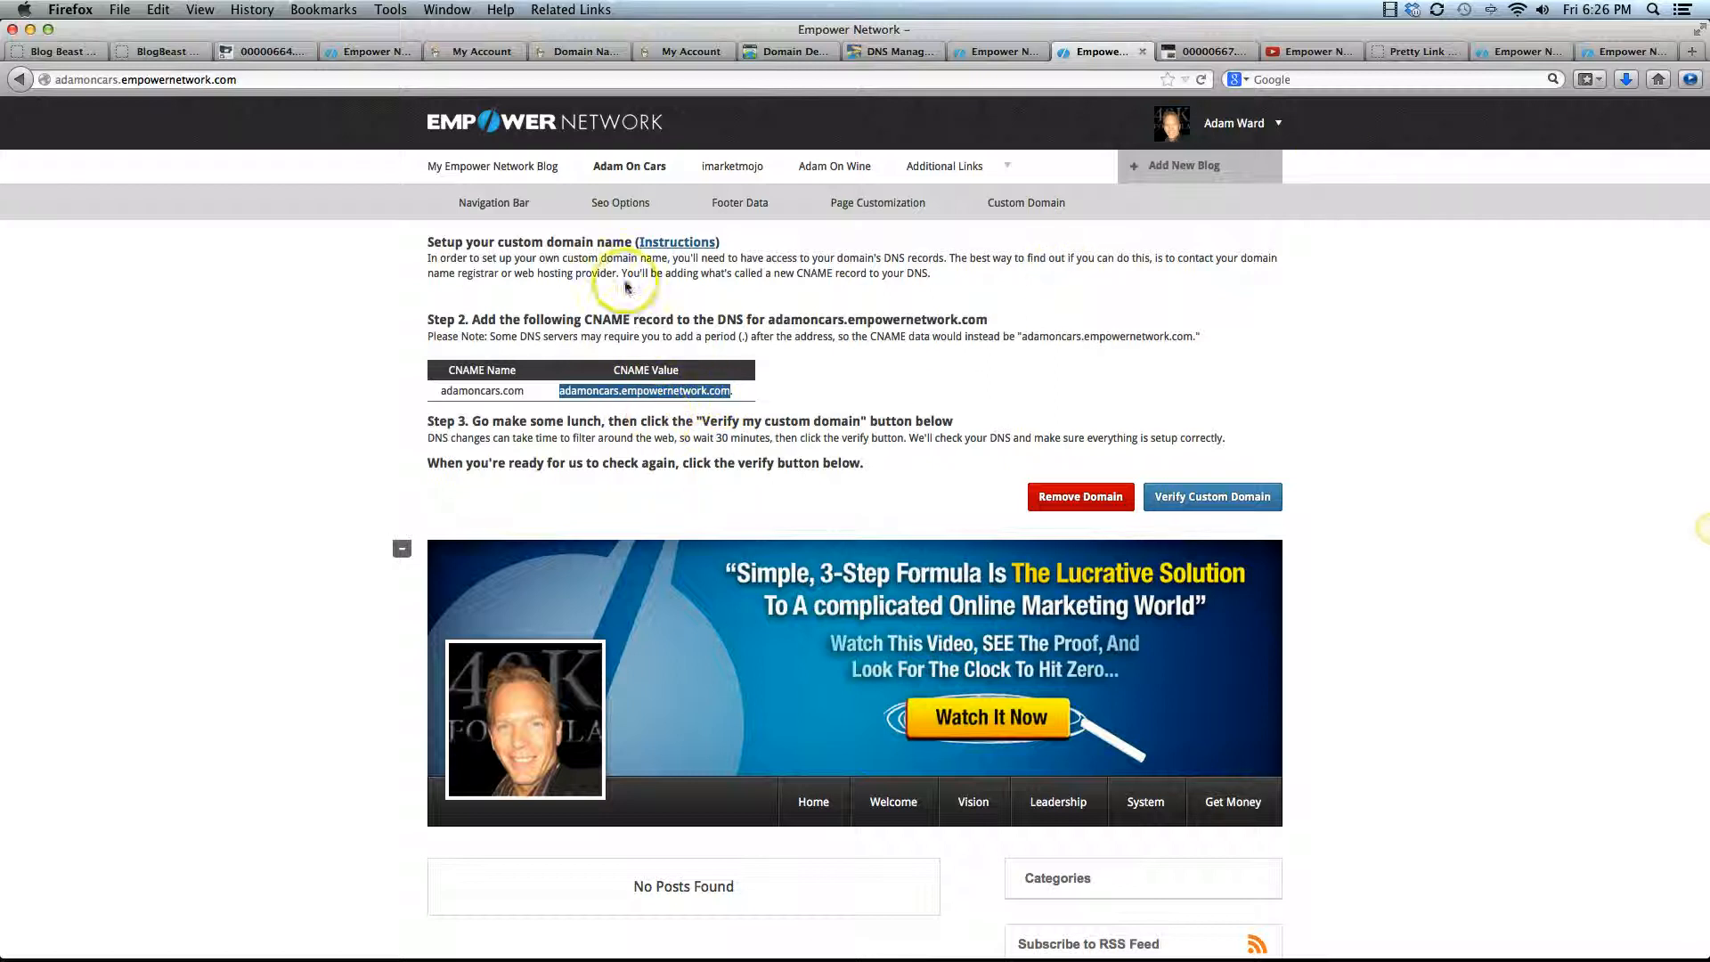
Return to the adamoncars.com zone file and point the www CNAME record to adamoncars.empowernetwork.com
click(701, 51)
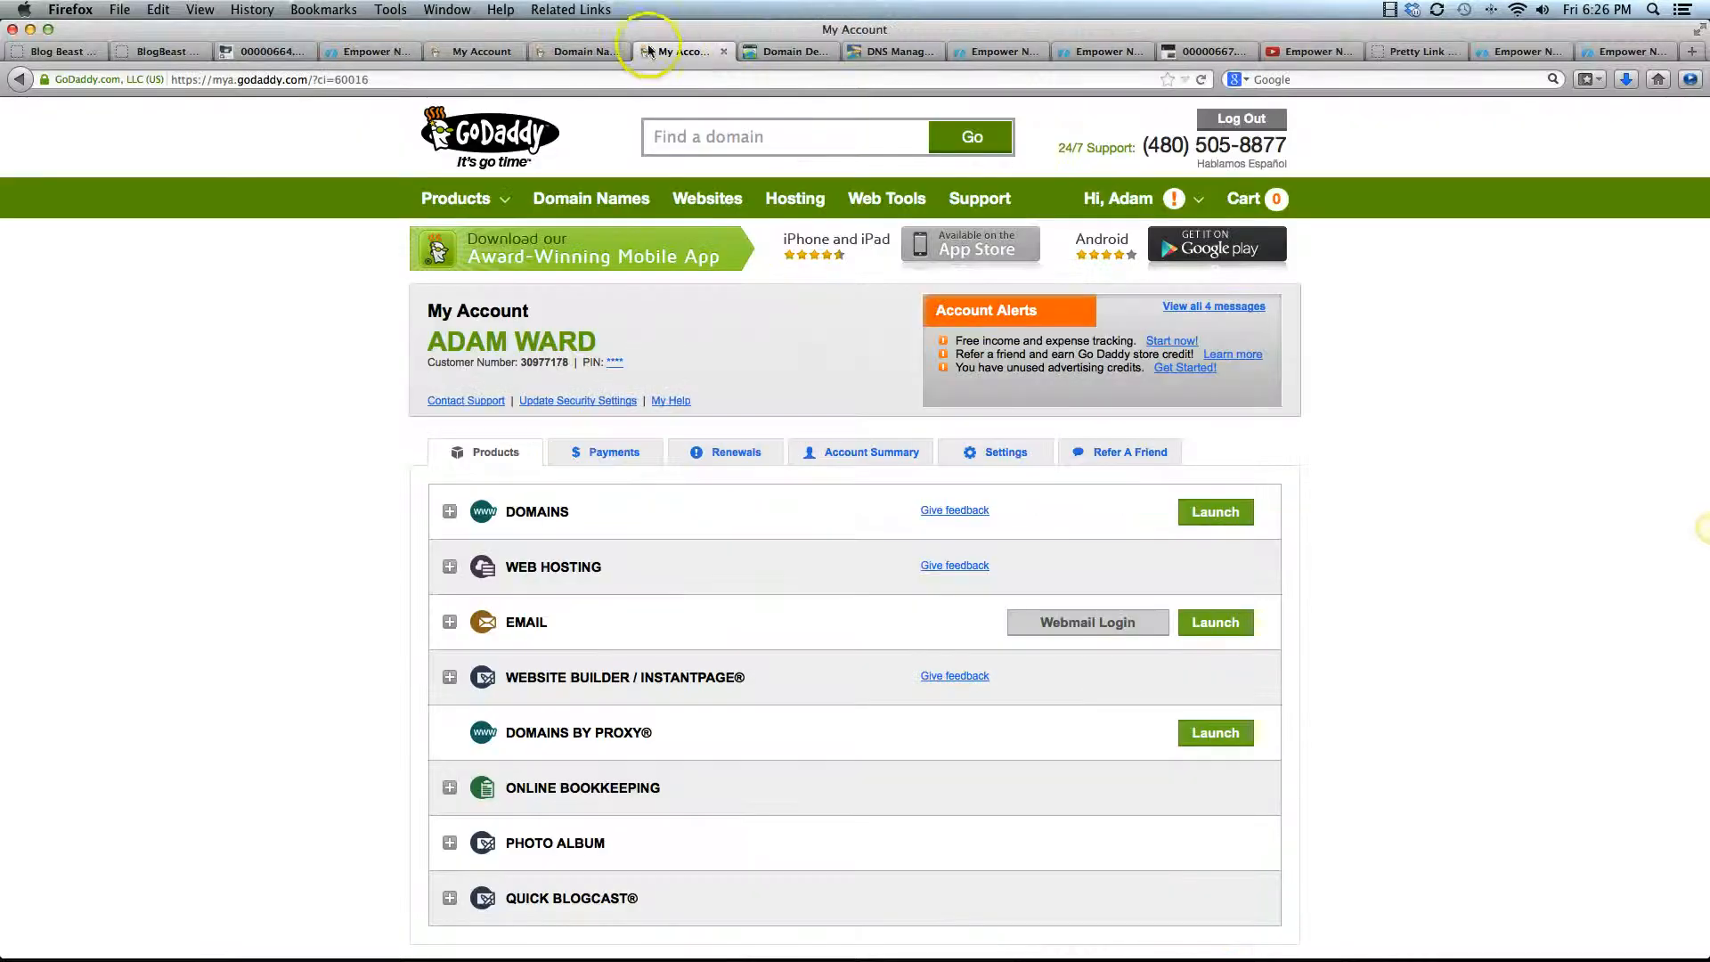
click(595, 51)
click(773, 54)
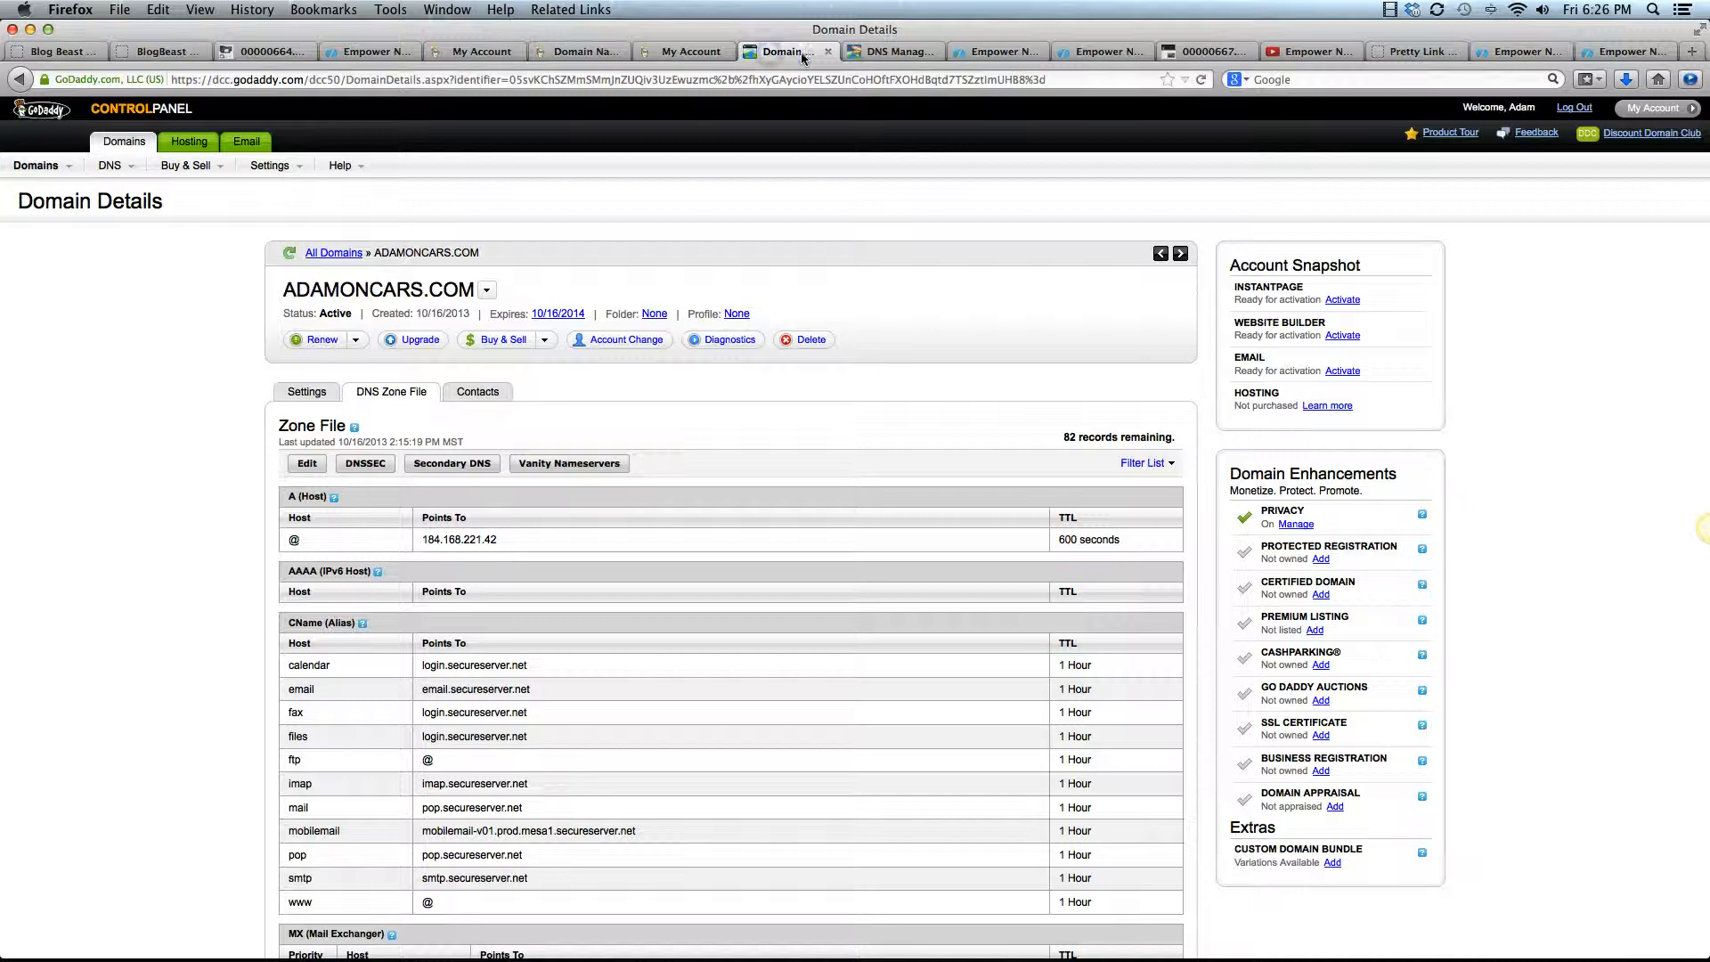
click(878, 54)
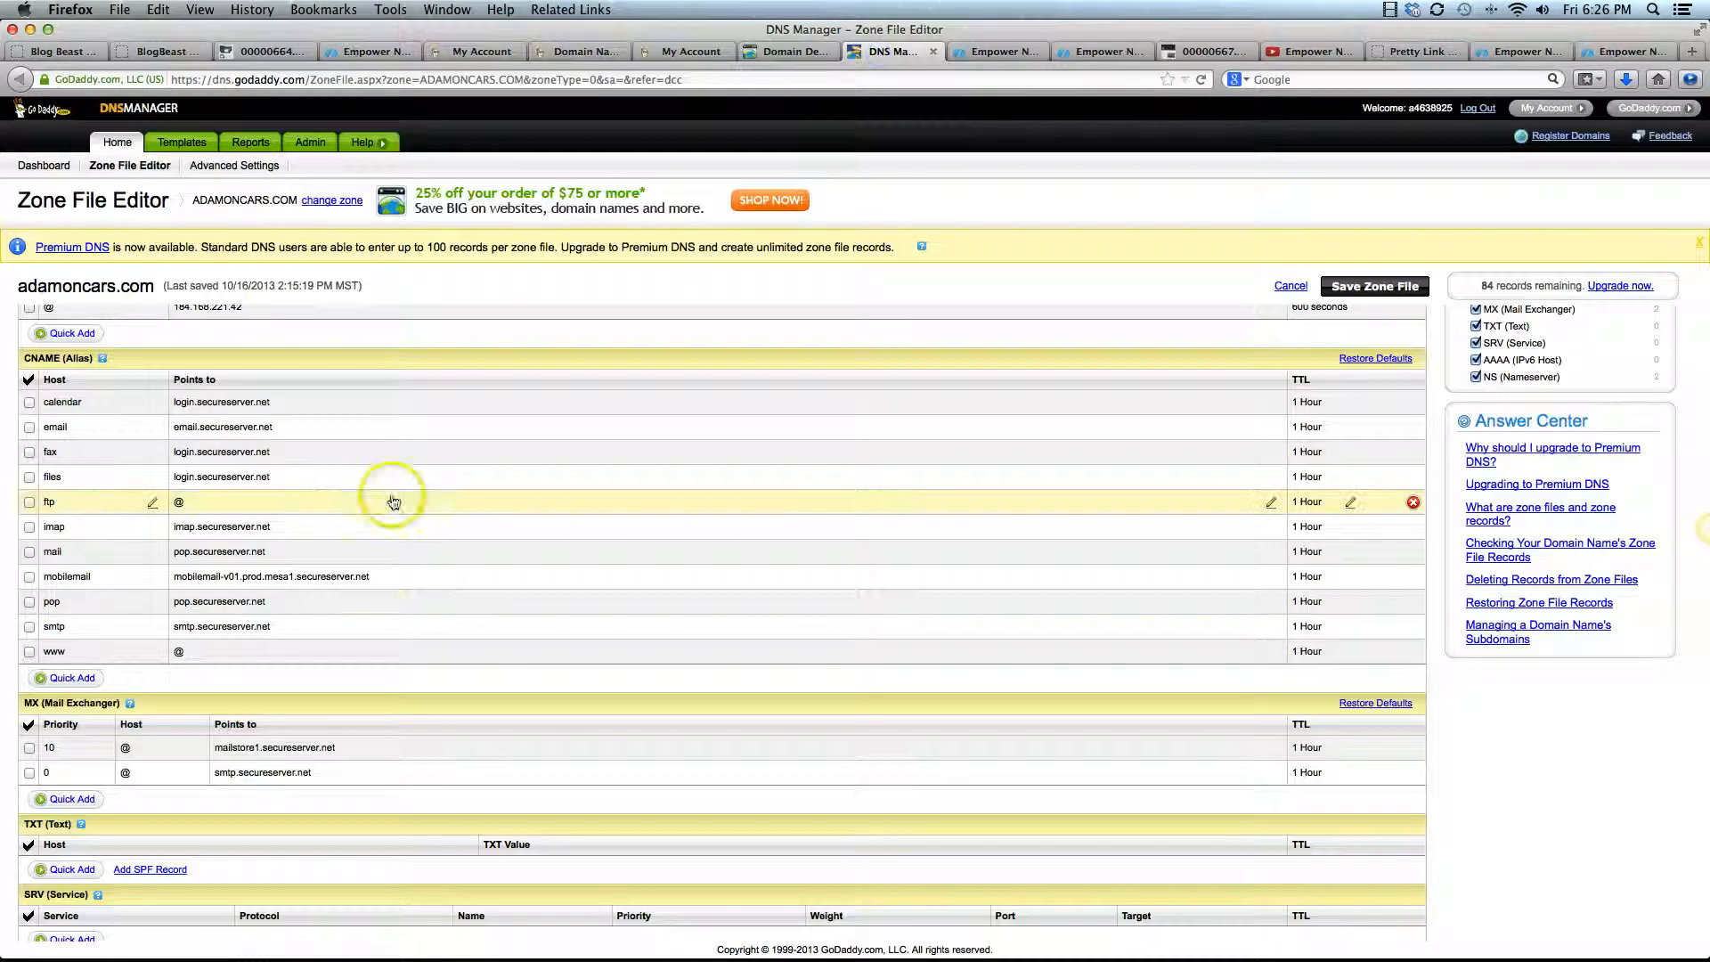
click(218, 654)
double_click(179, 655)
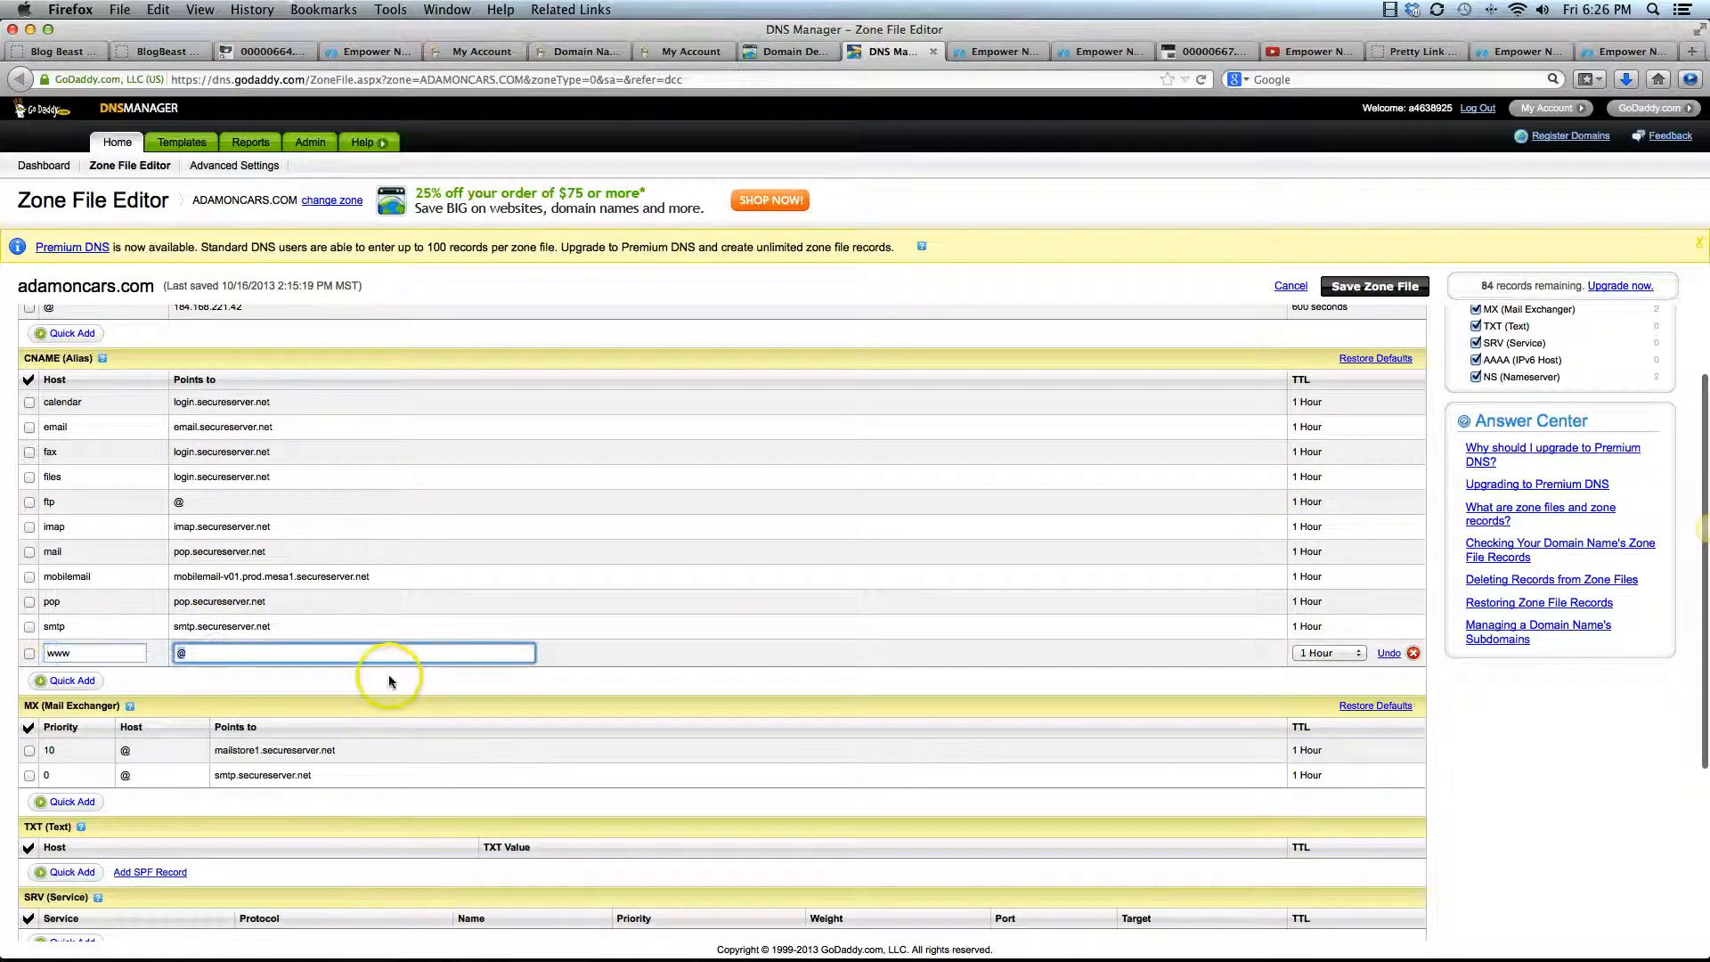
text(adamoncars.empowernetwork.com)
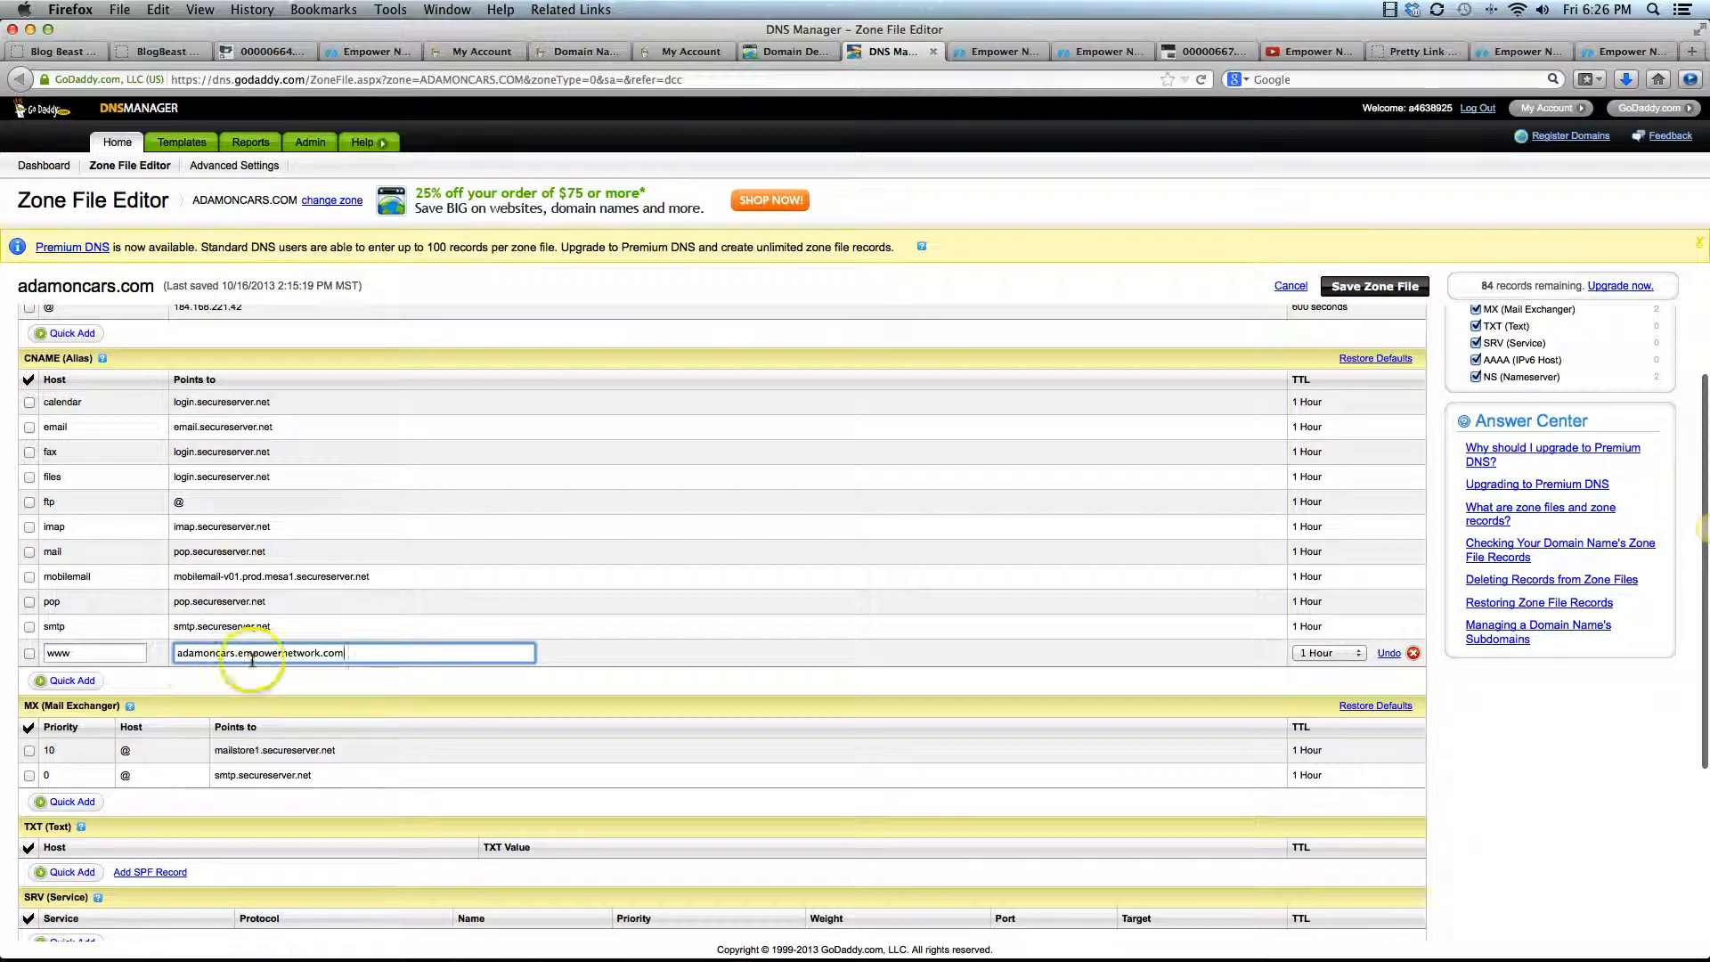
click(337, 684)
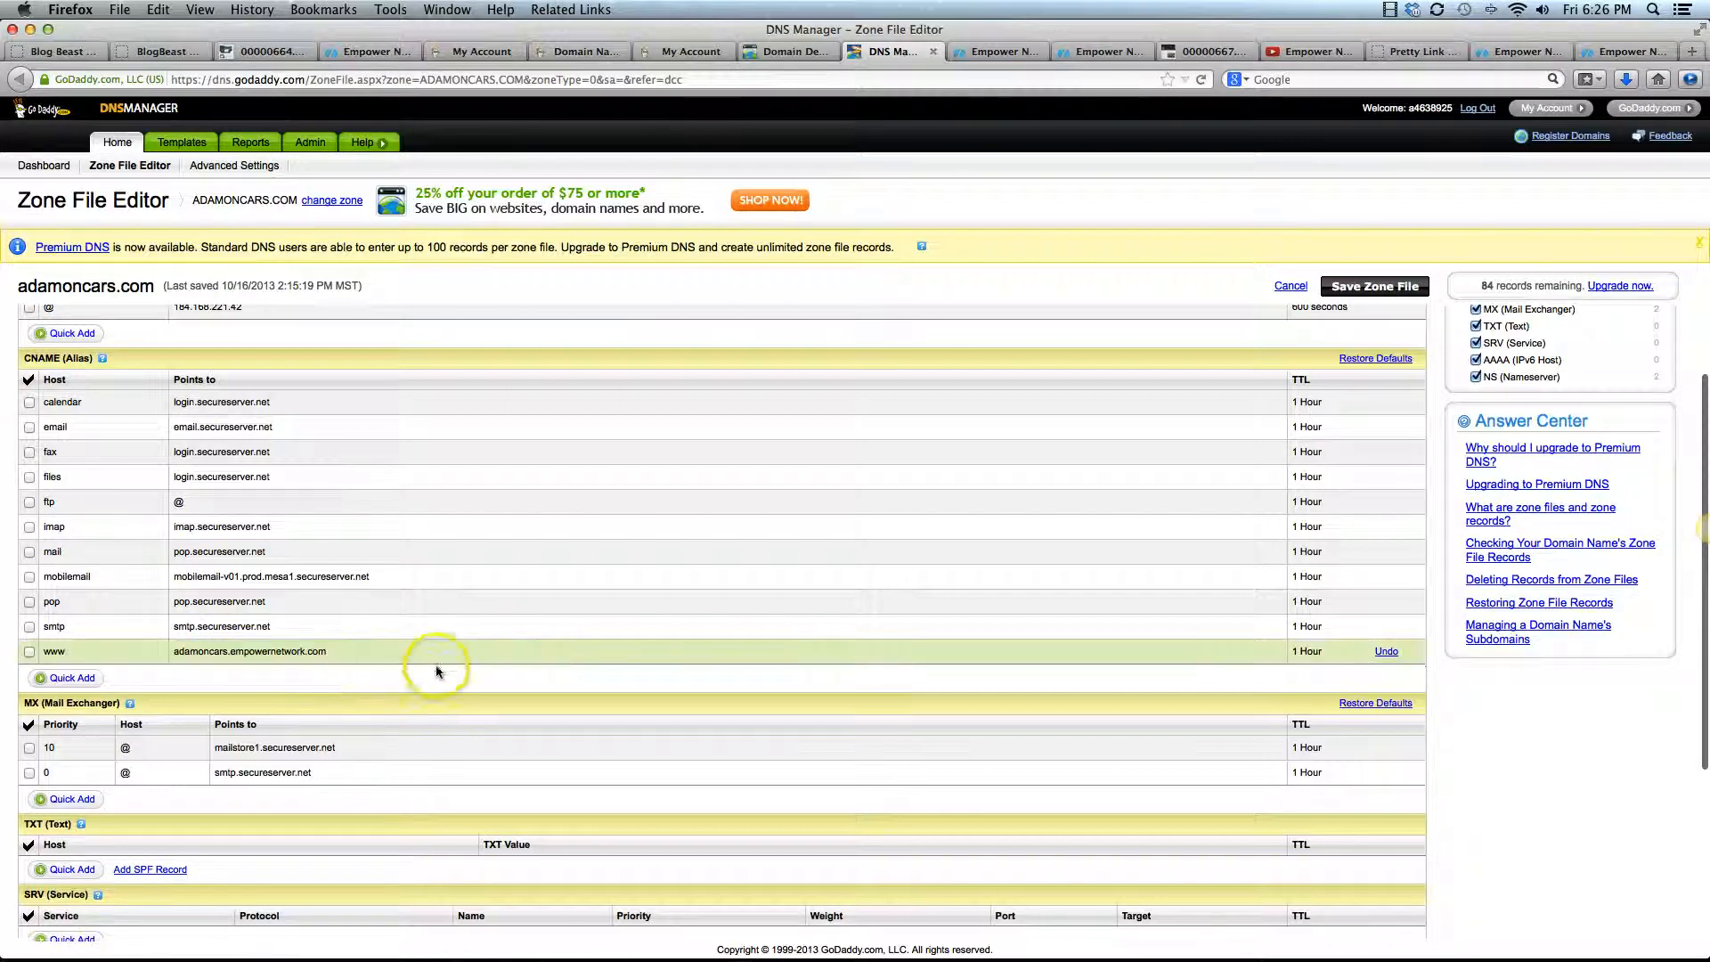
Save the adamoncars.com zone file and confirm the changes
click(1374, 287)
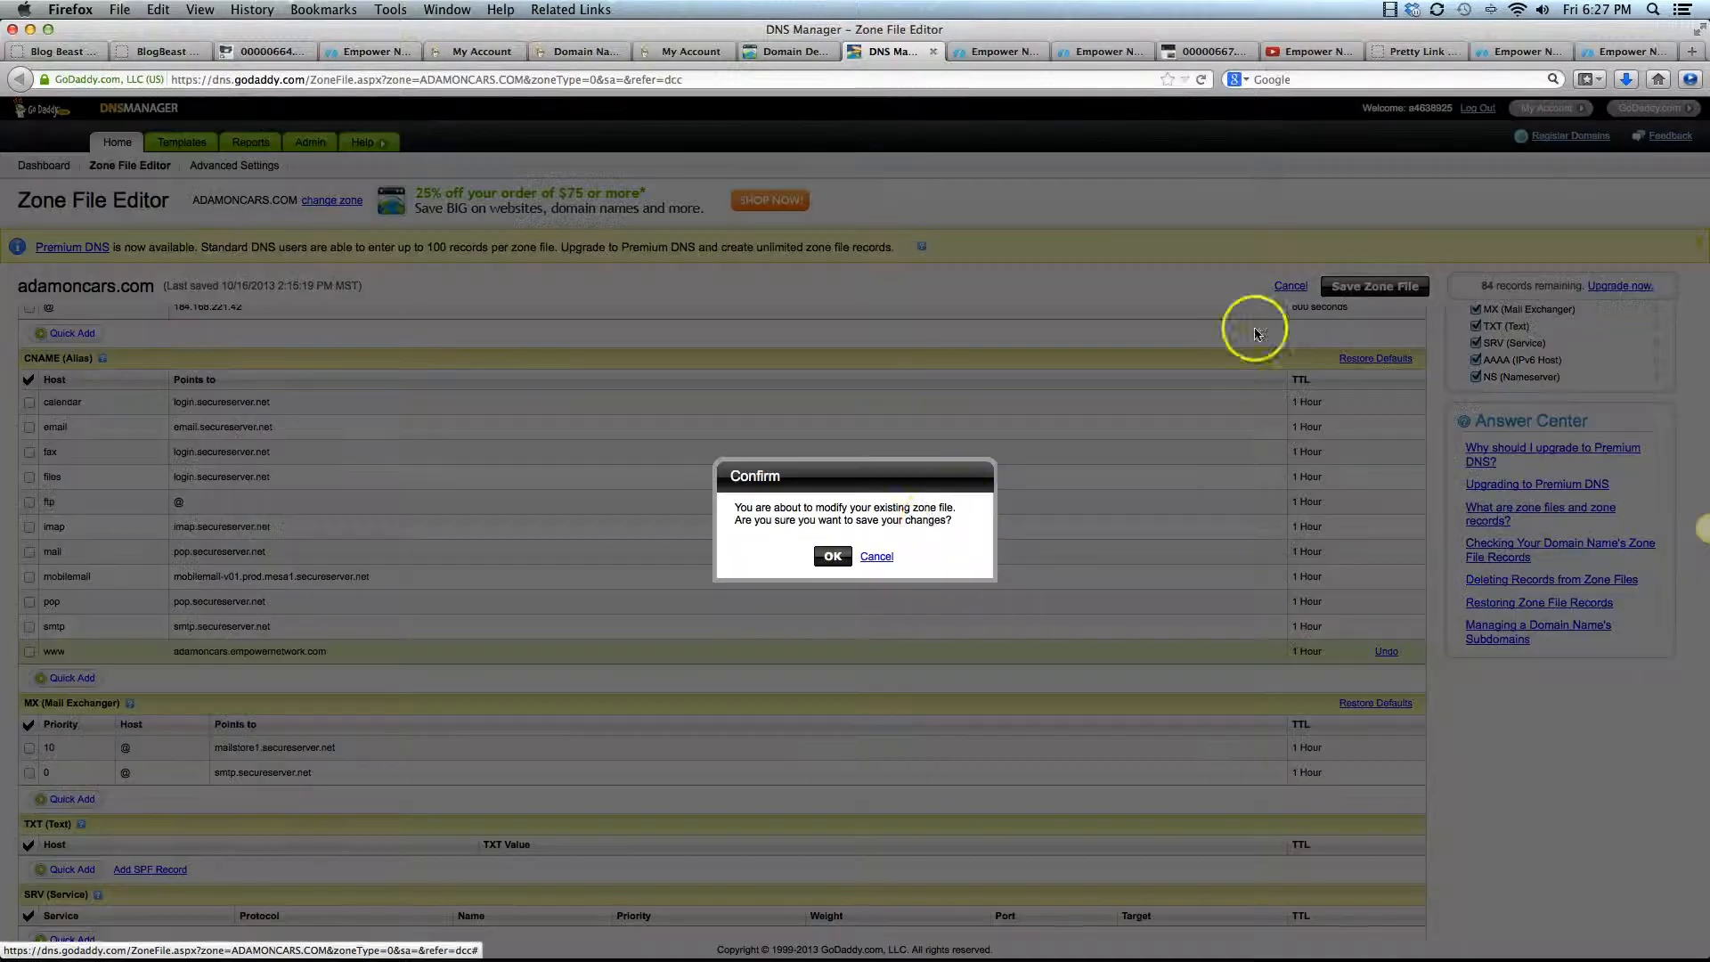
click(833, 557)
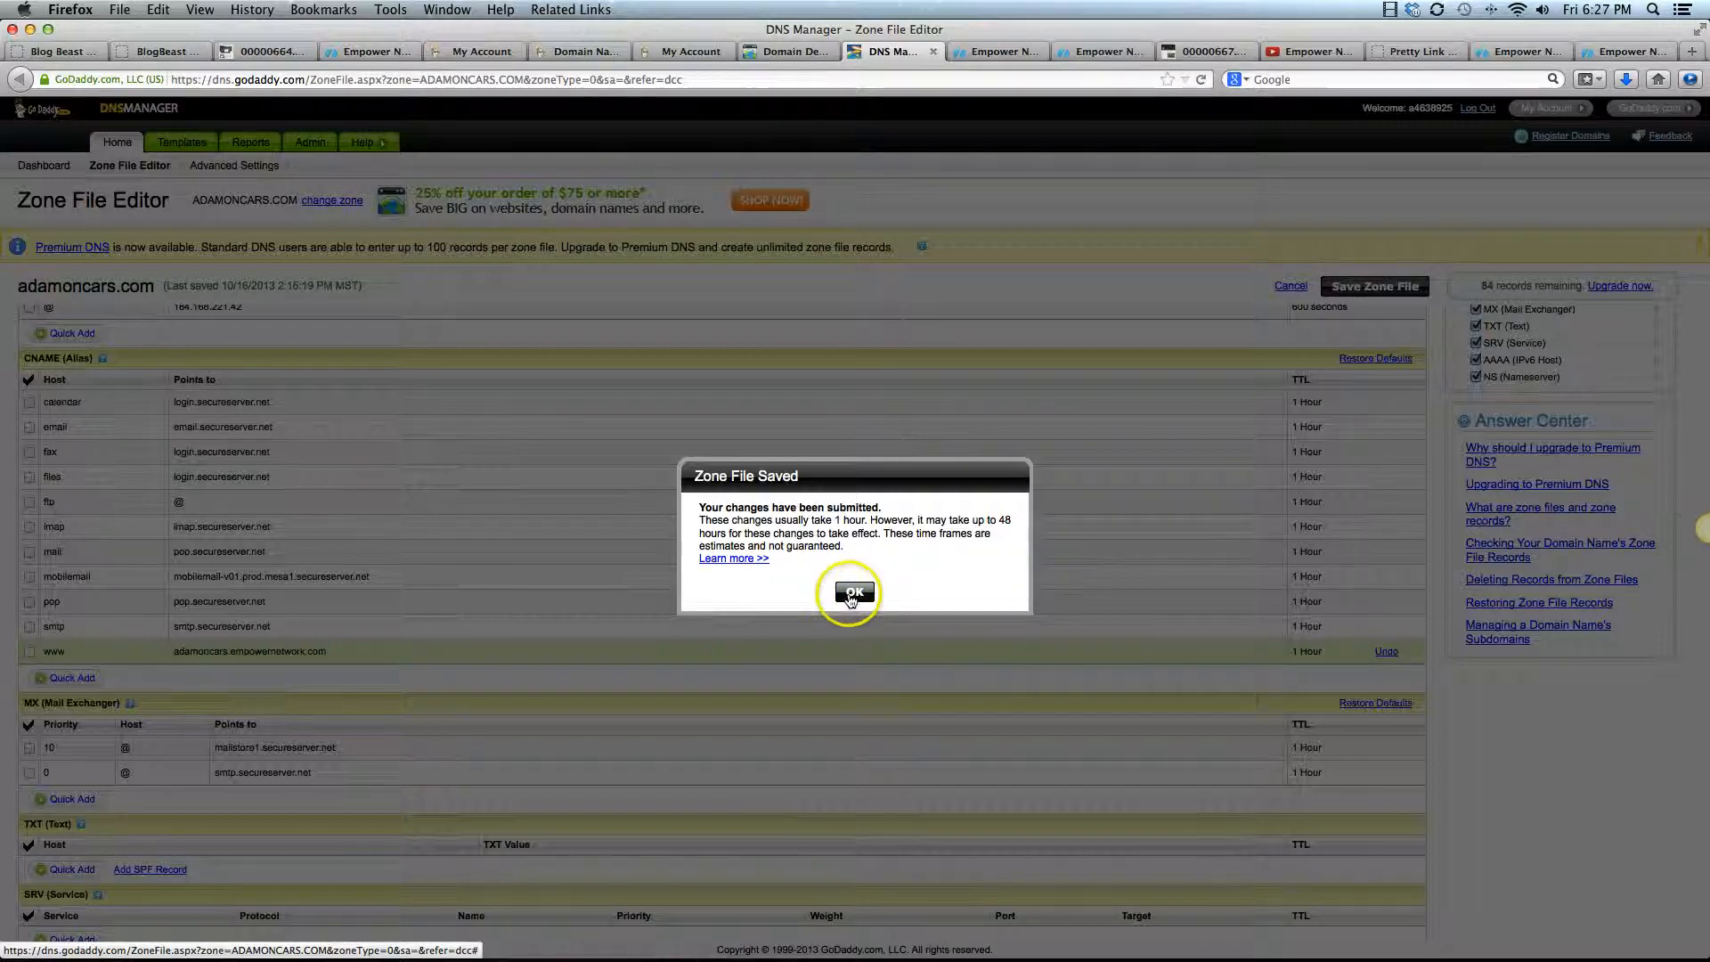
click(853, 593)
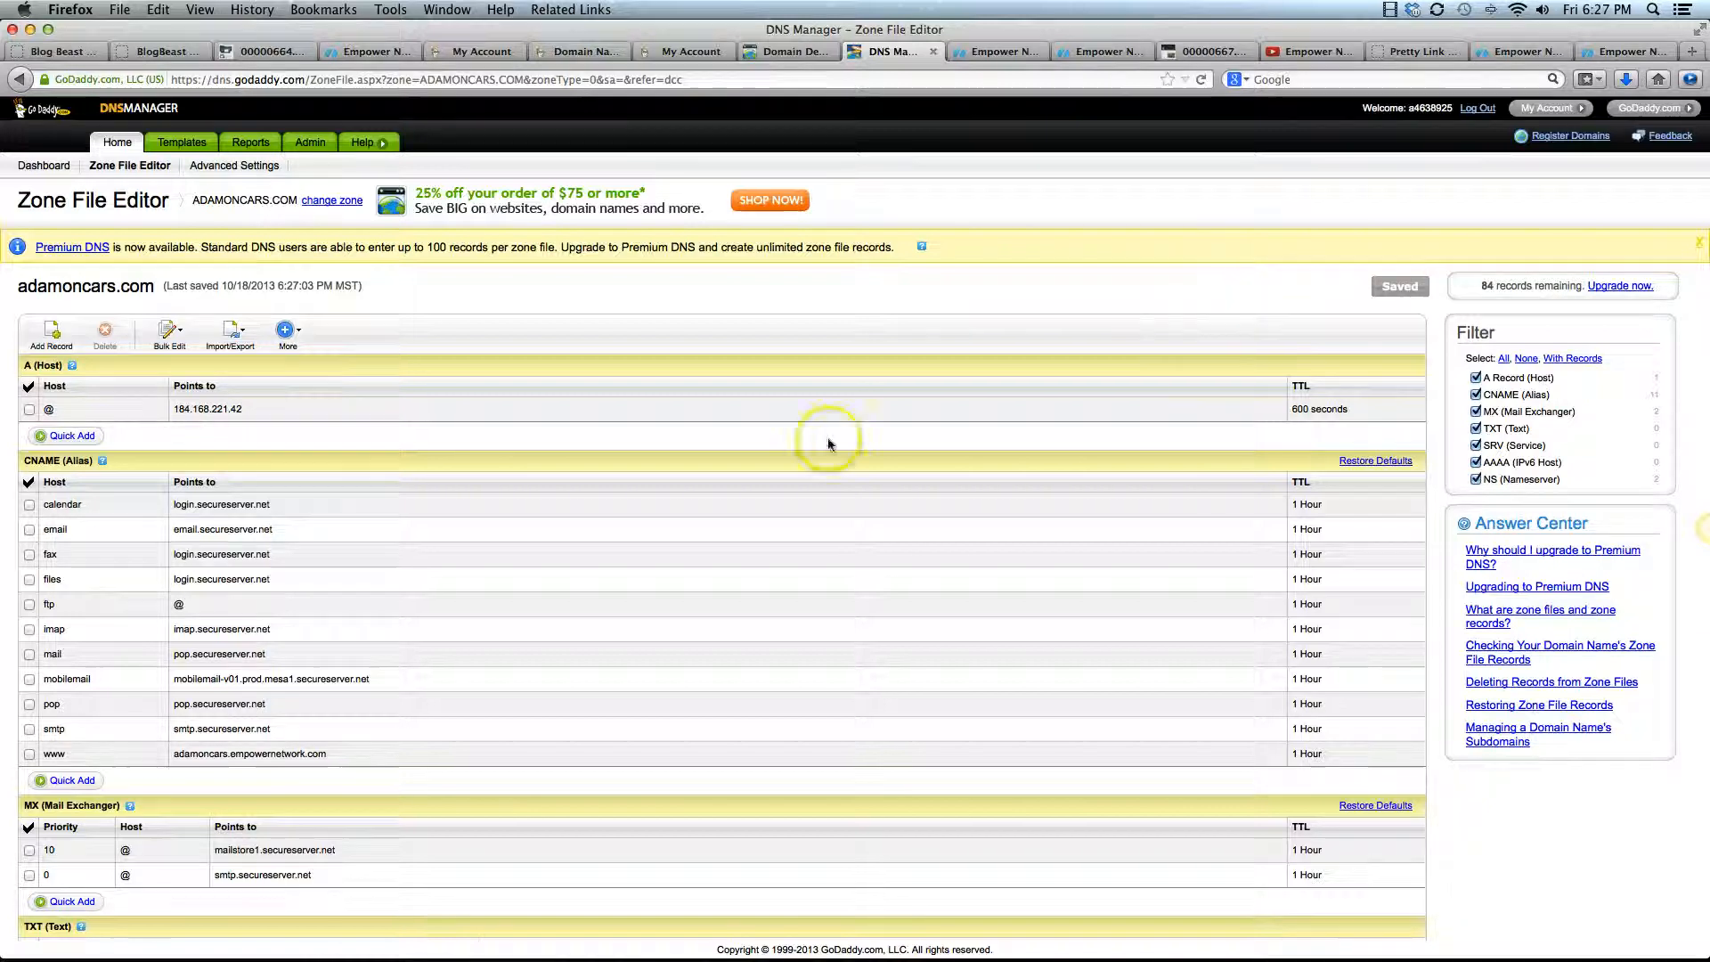
click(165, 339)
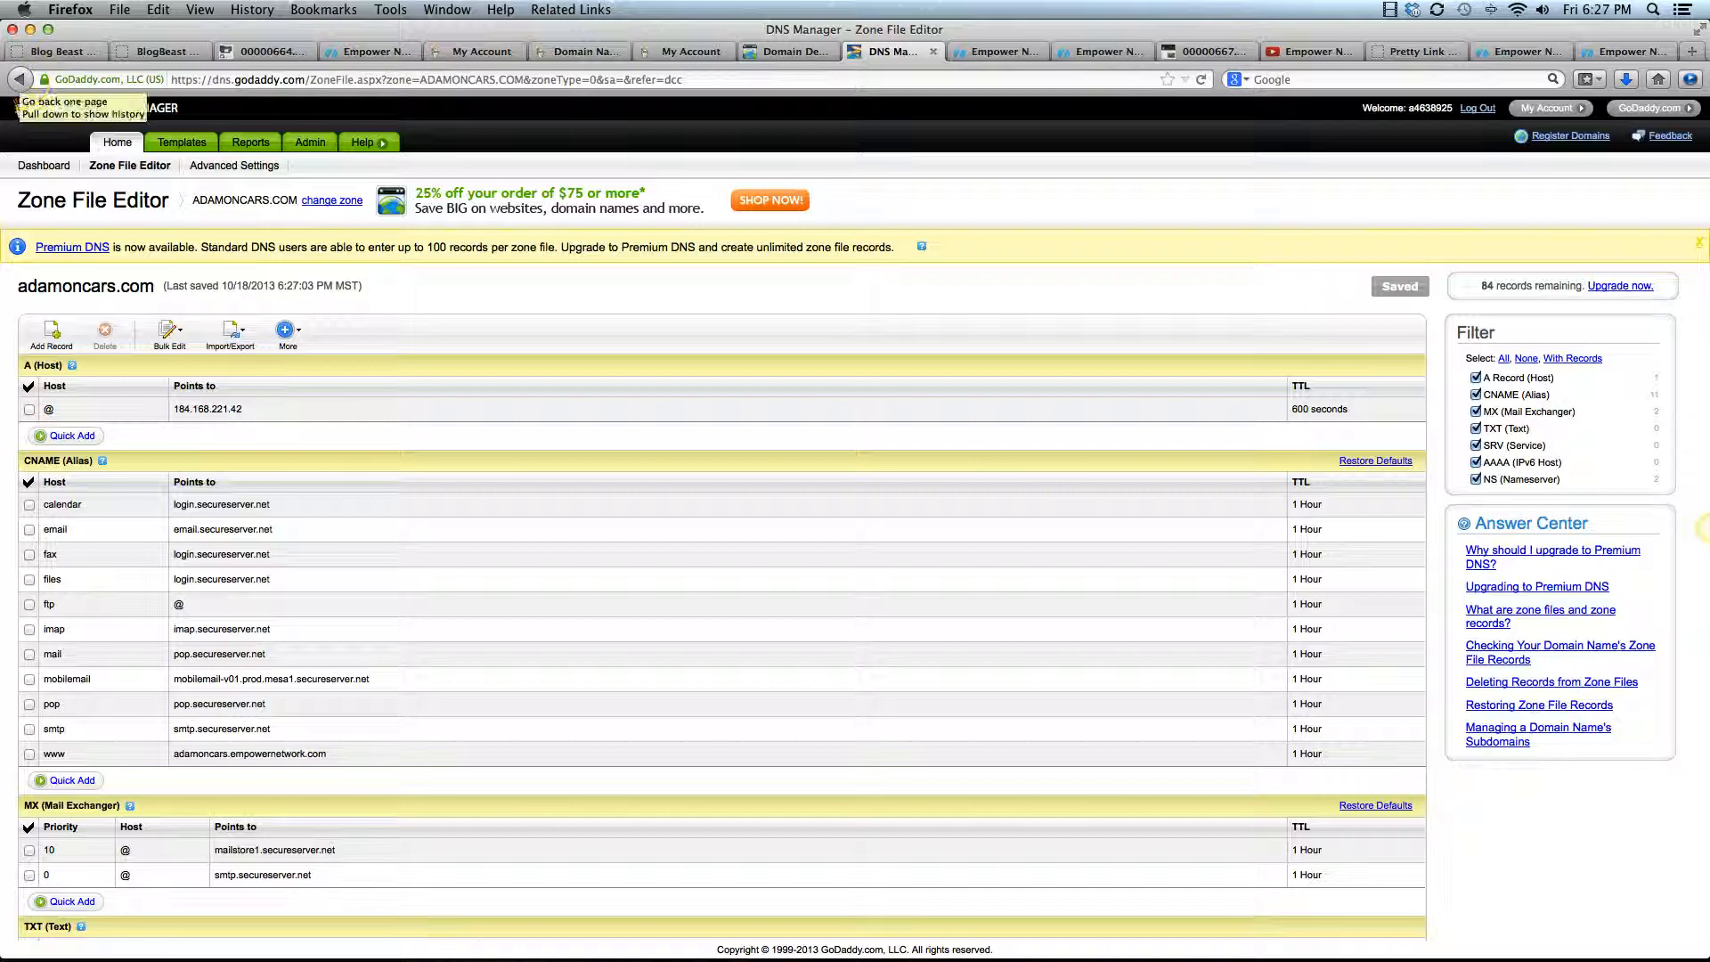
click(37, 167)
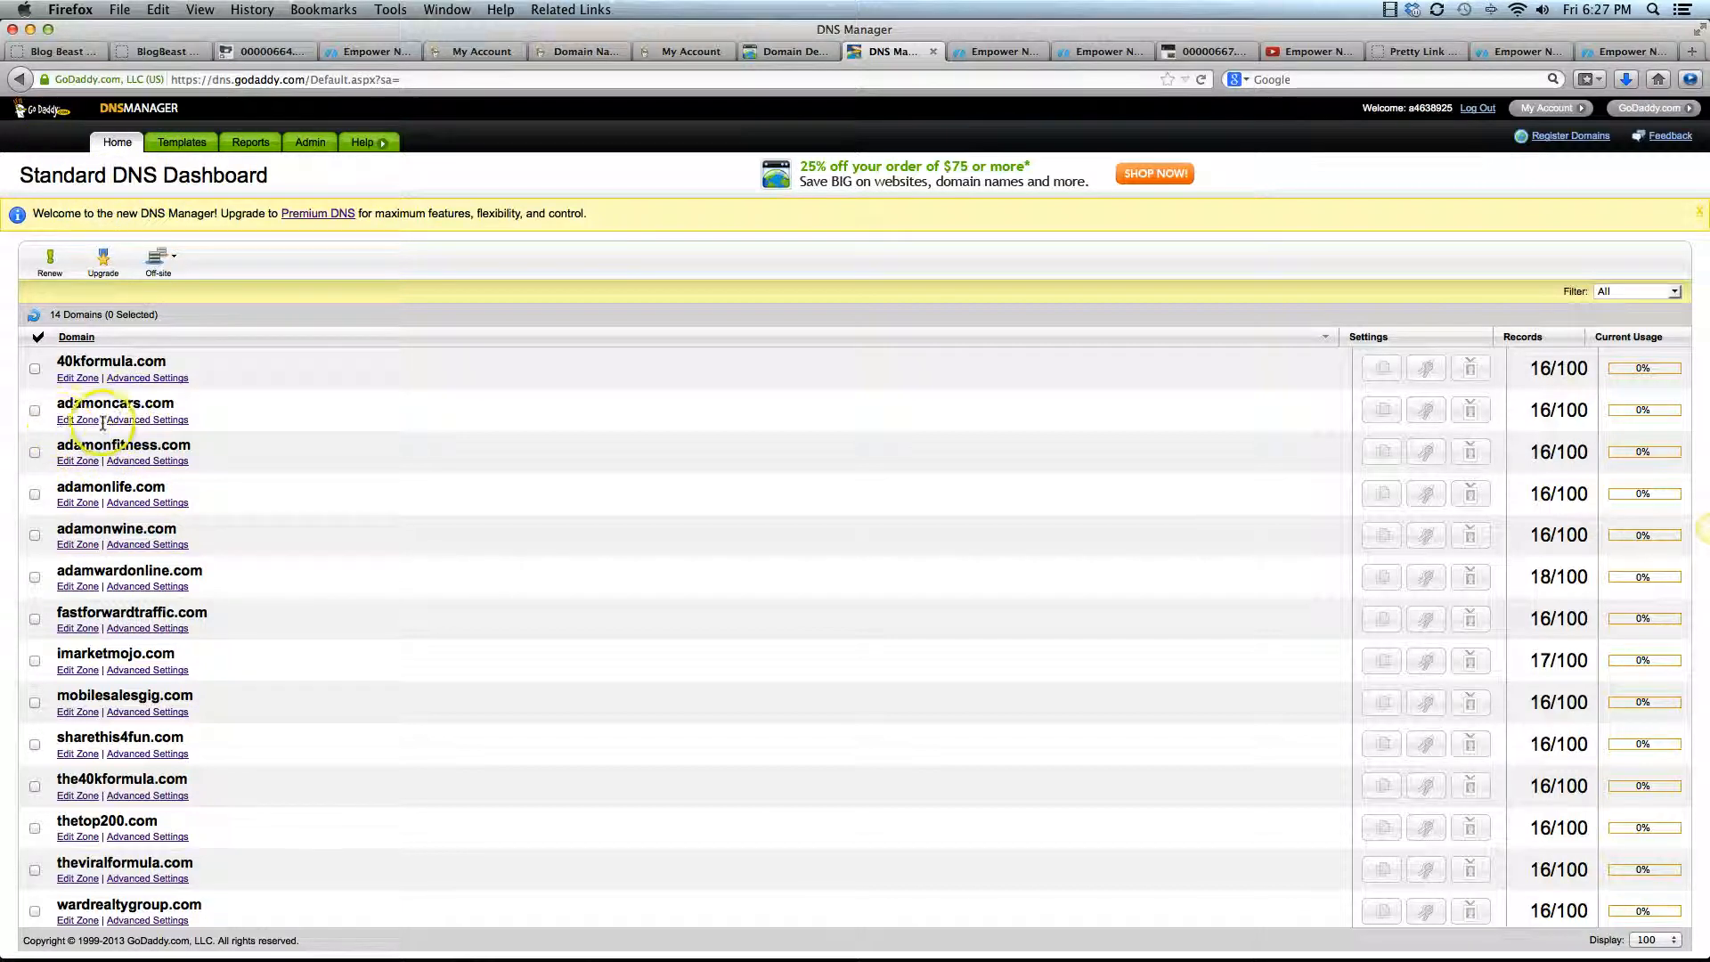
click(76, 421)
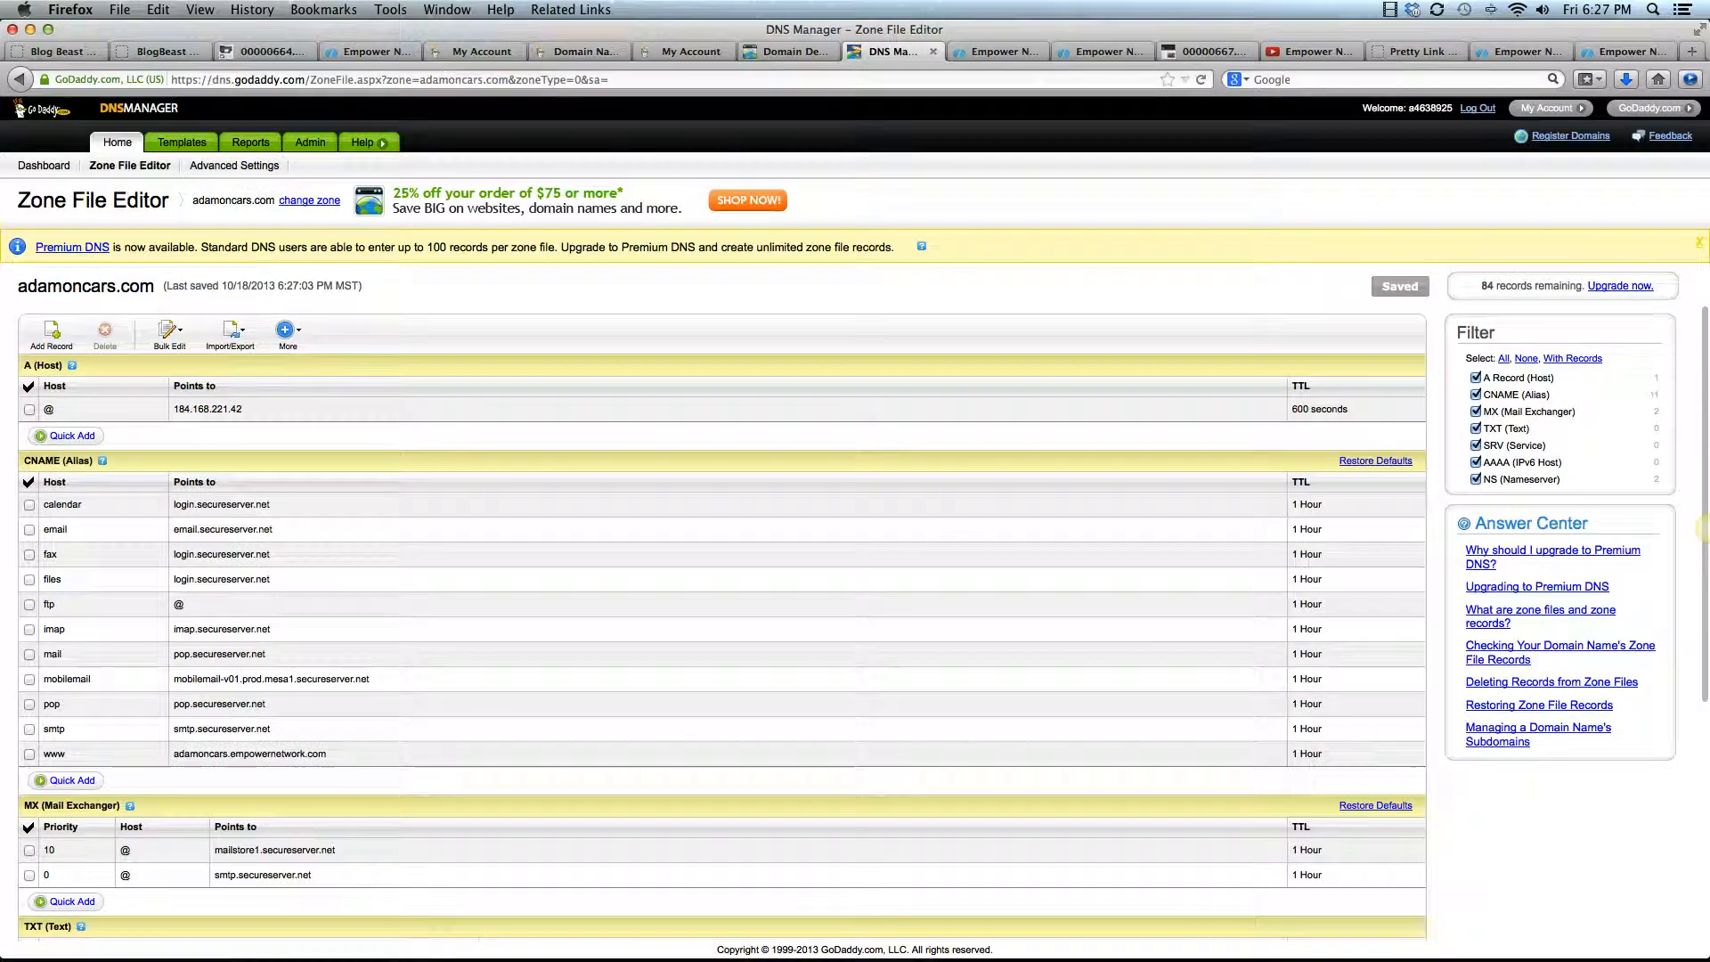
click(21, 80)
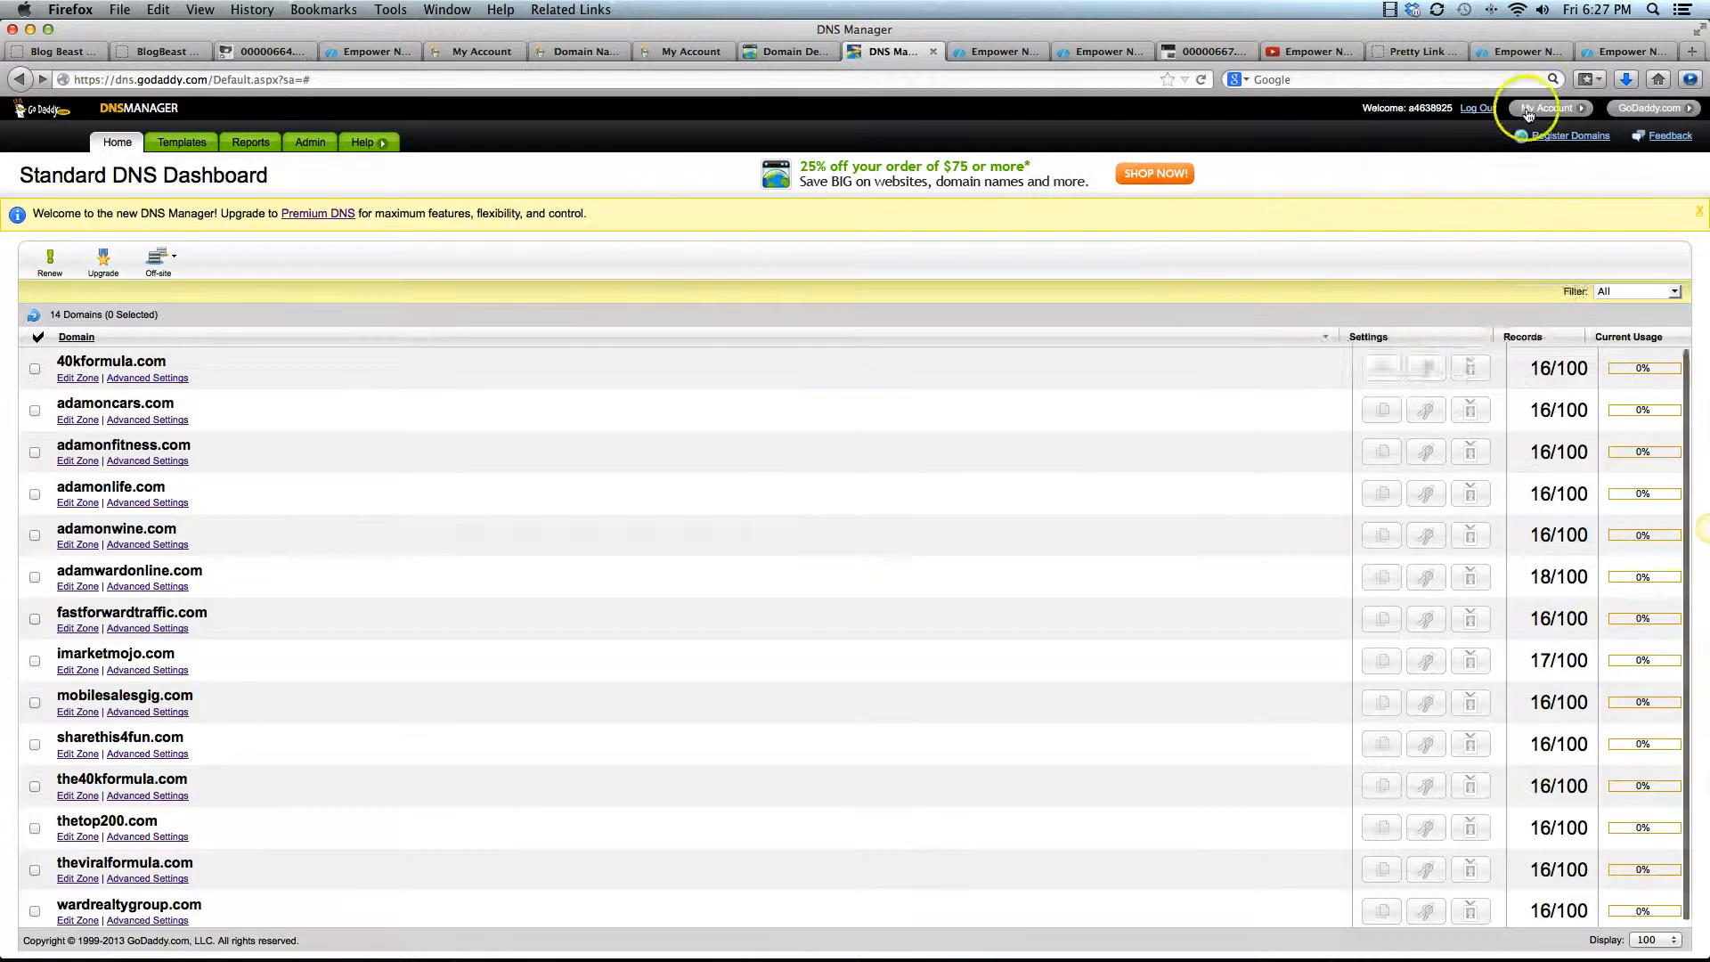
Return to the account overview, launch the domain list, and open the domain details of ADAMONCARS.COM
click(1528, 109)
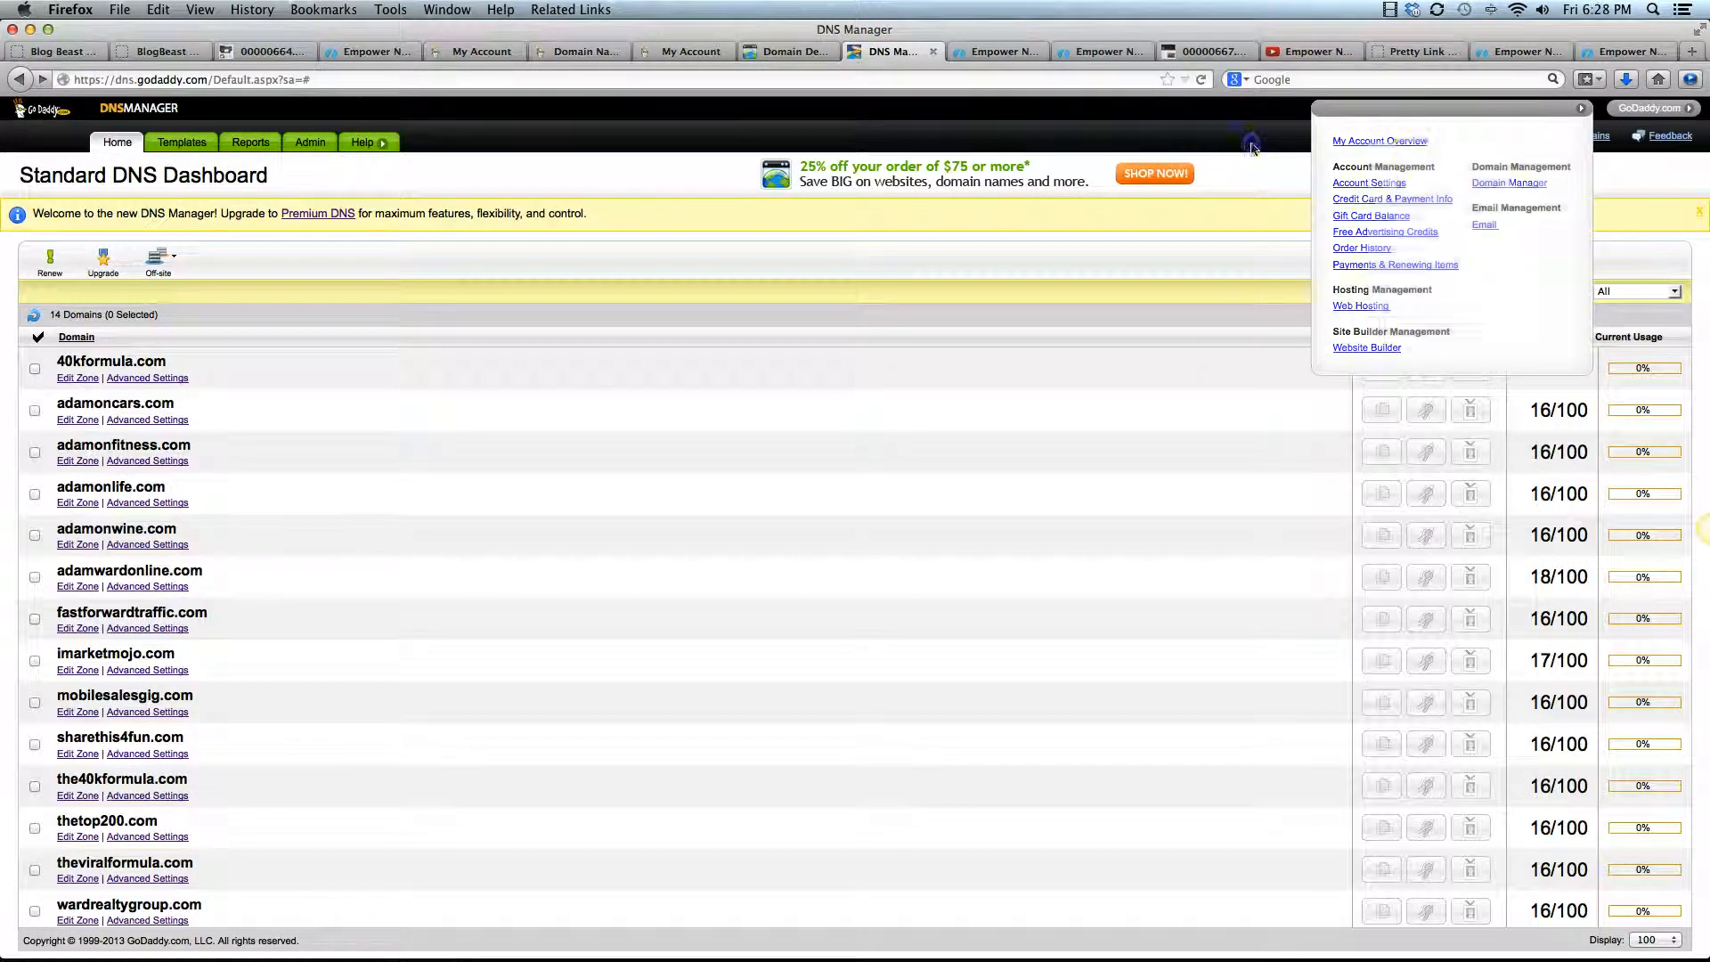
click(1550, 108)
click(1559, 109)
click(1359, 141)
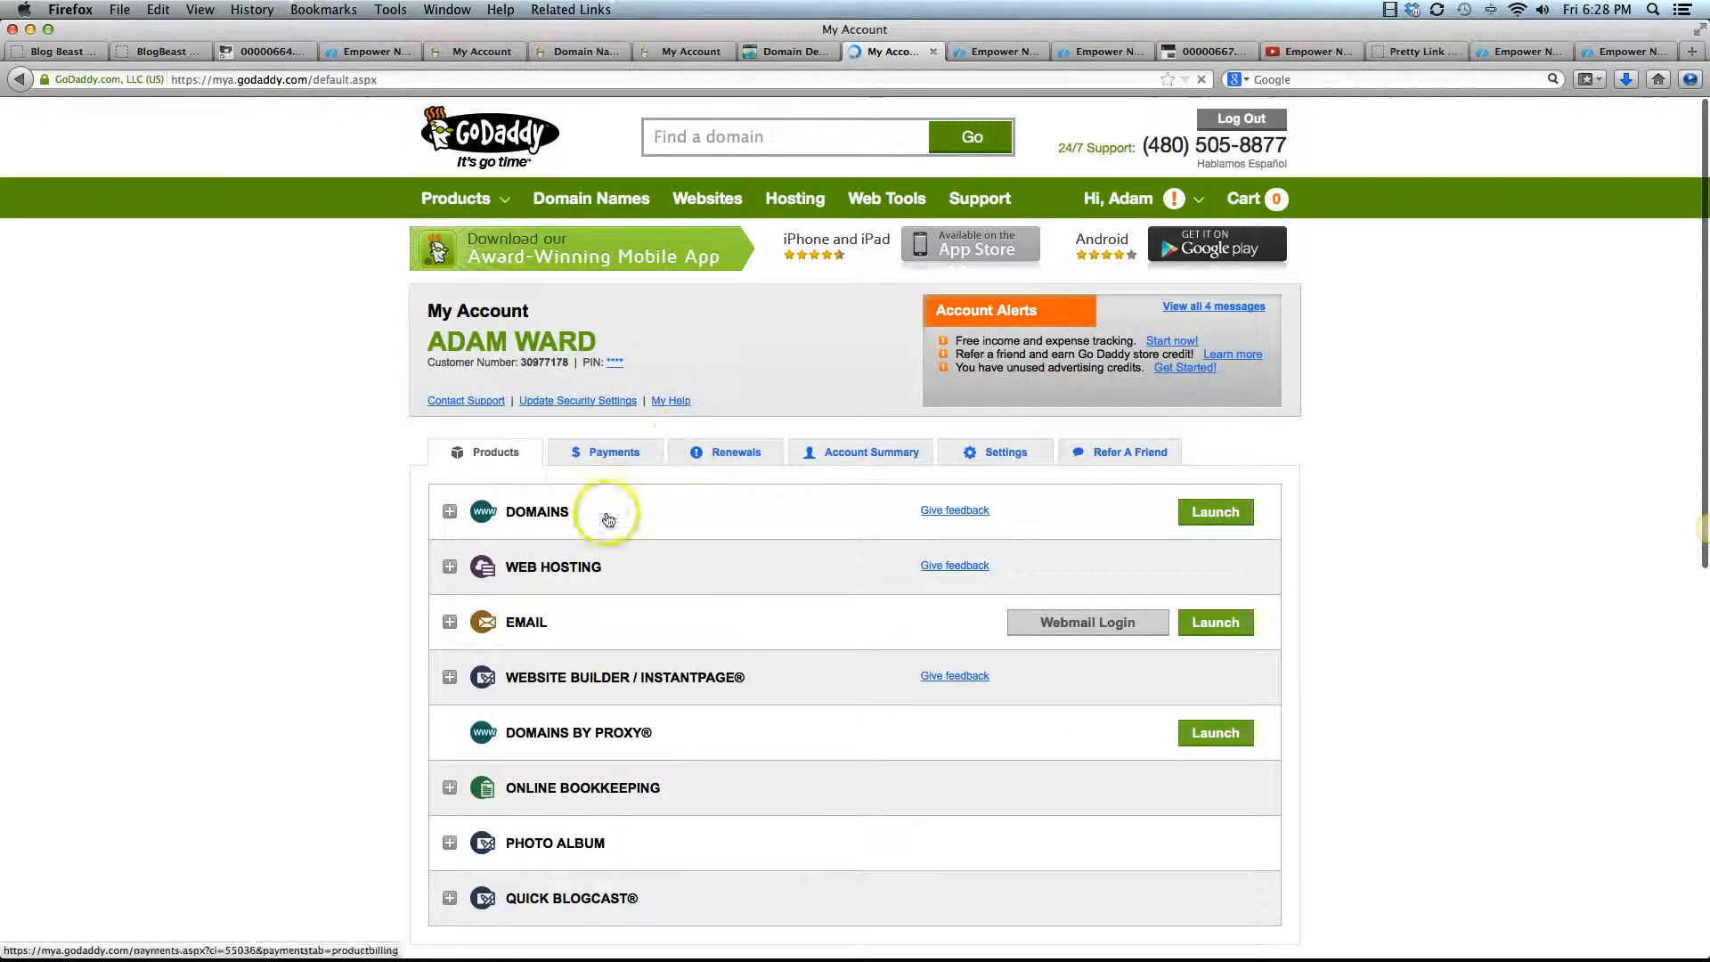
click(1213, 508)
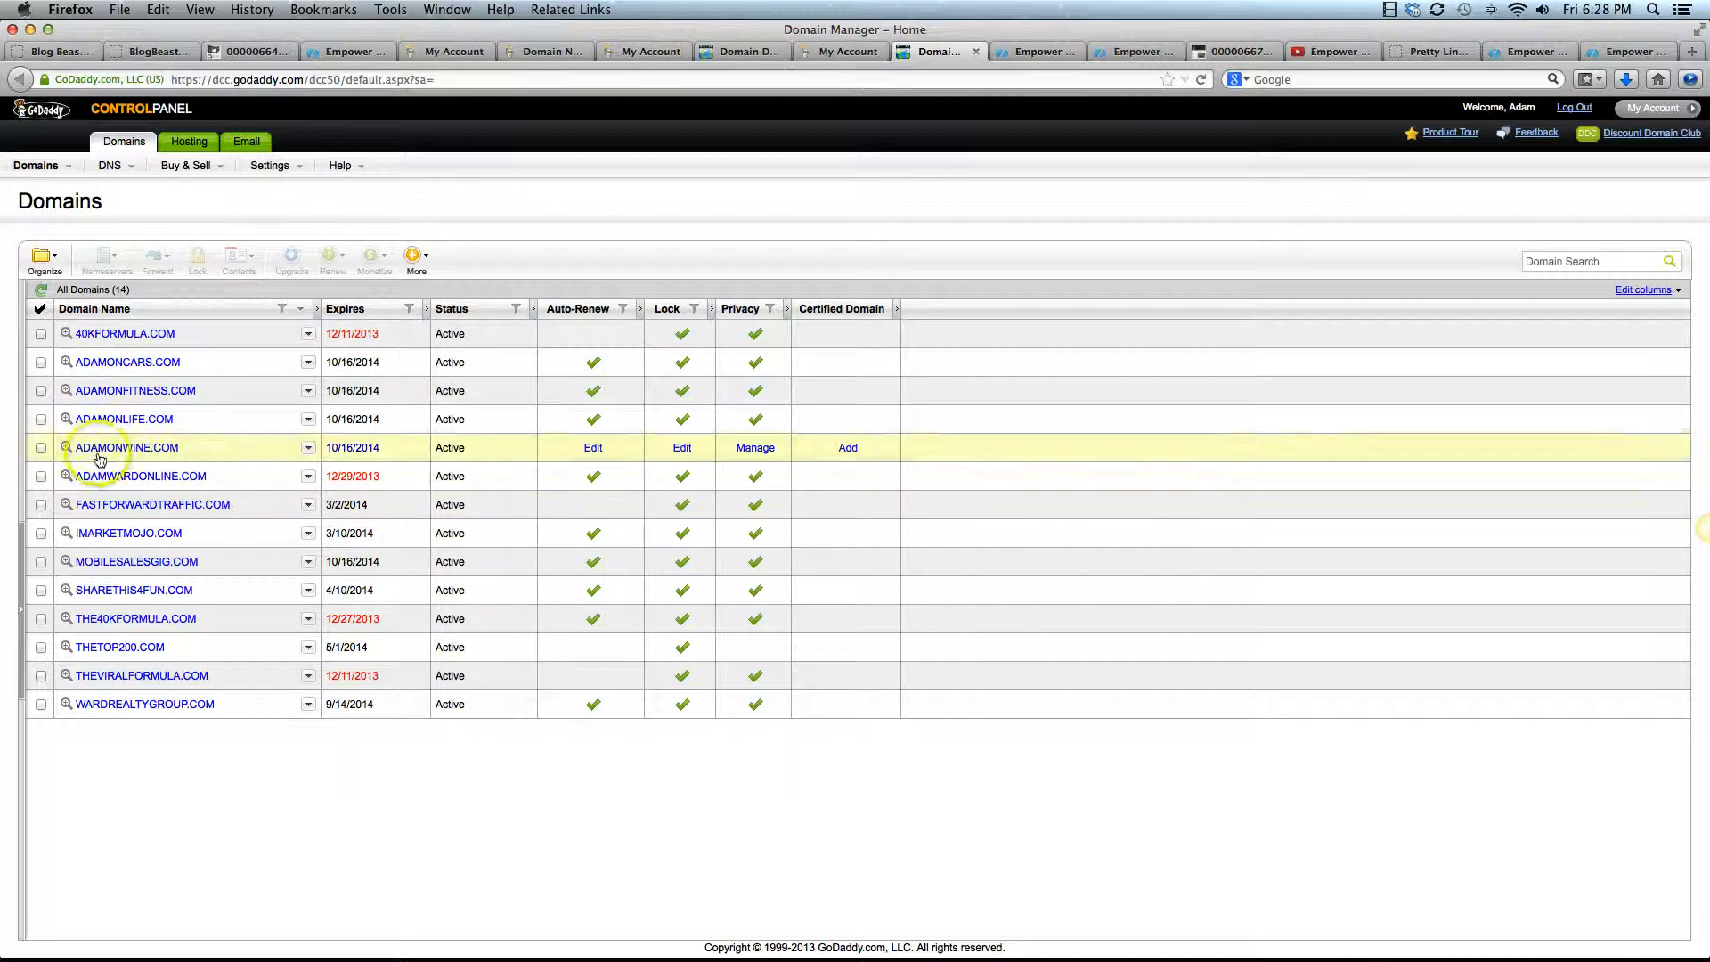
click(110, 363)
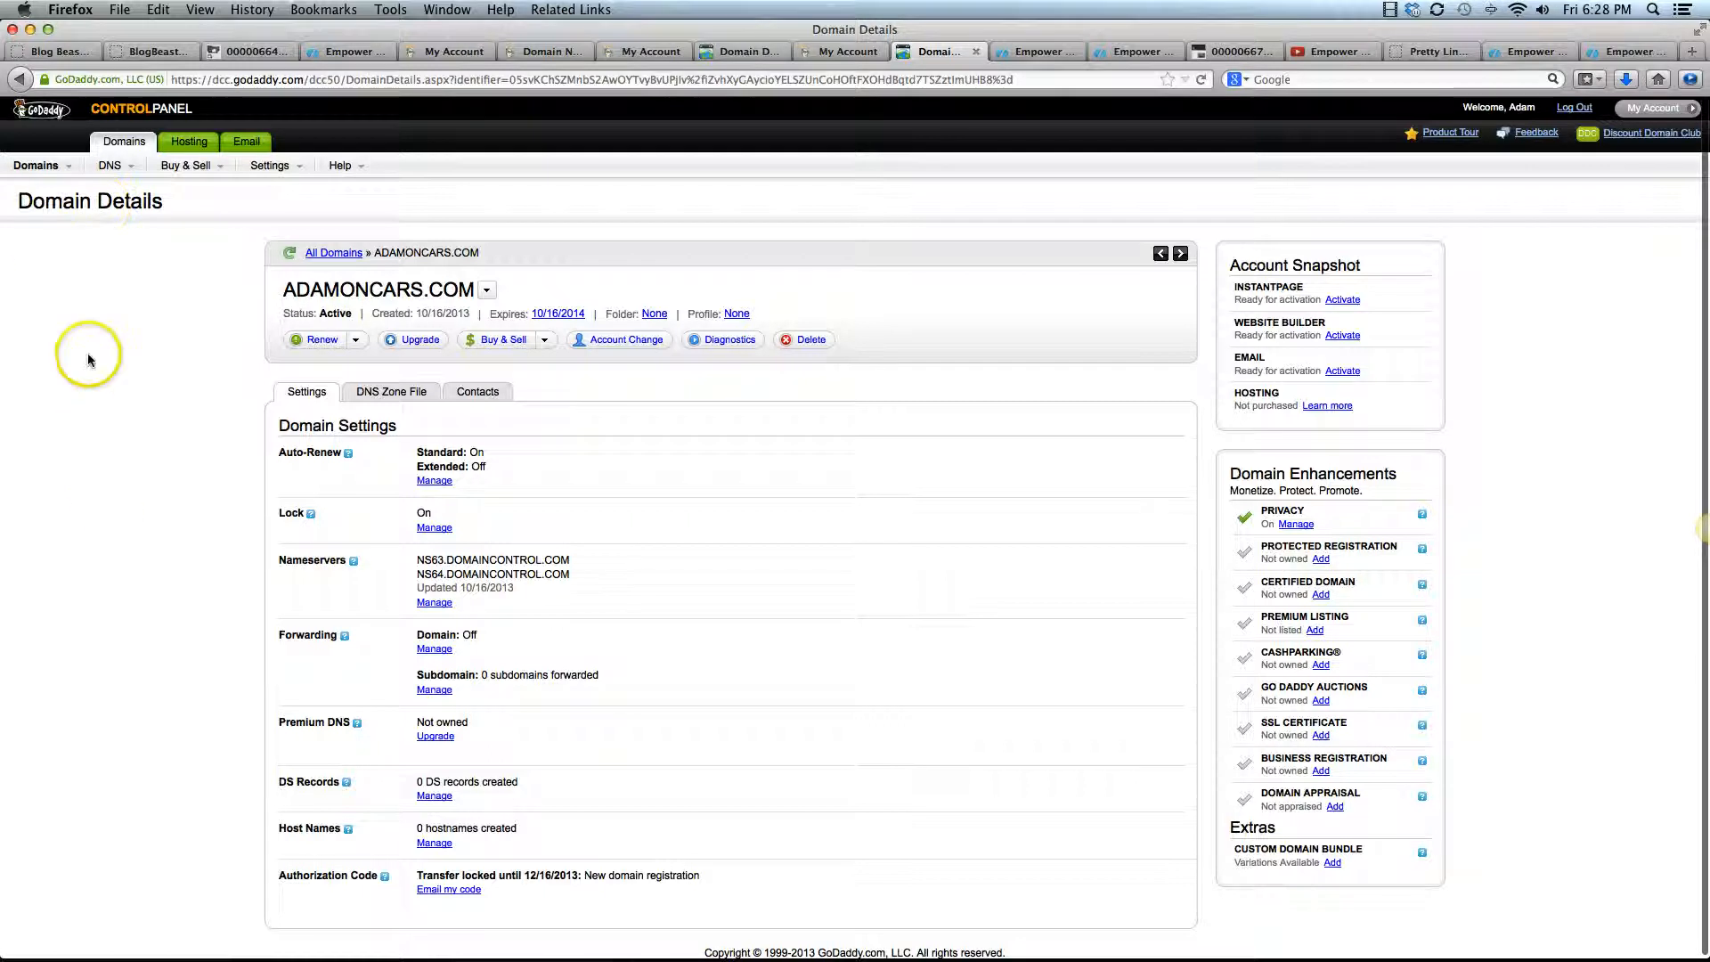
mouse_move(40, 167)
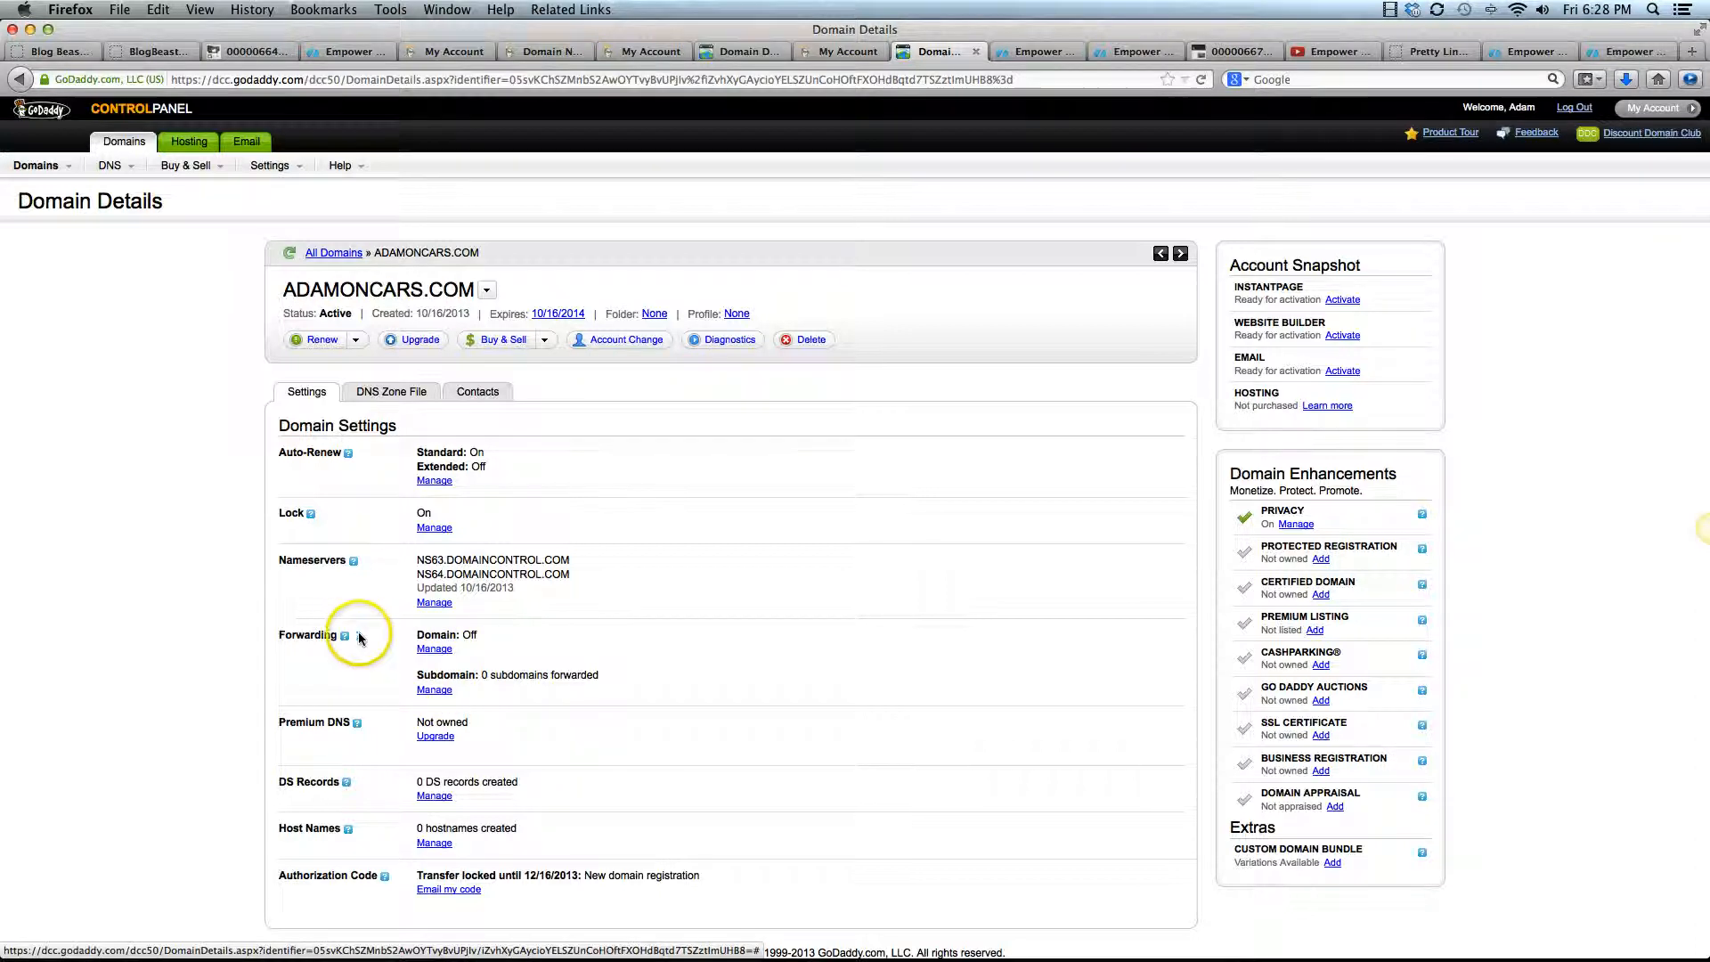
click(431, 650)
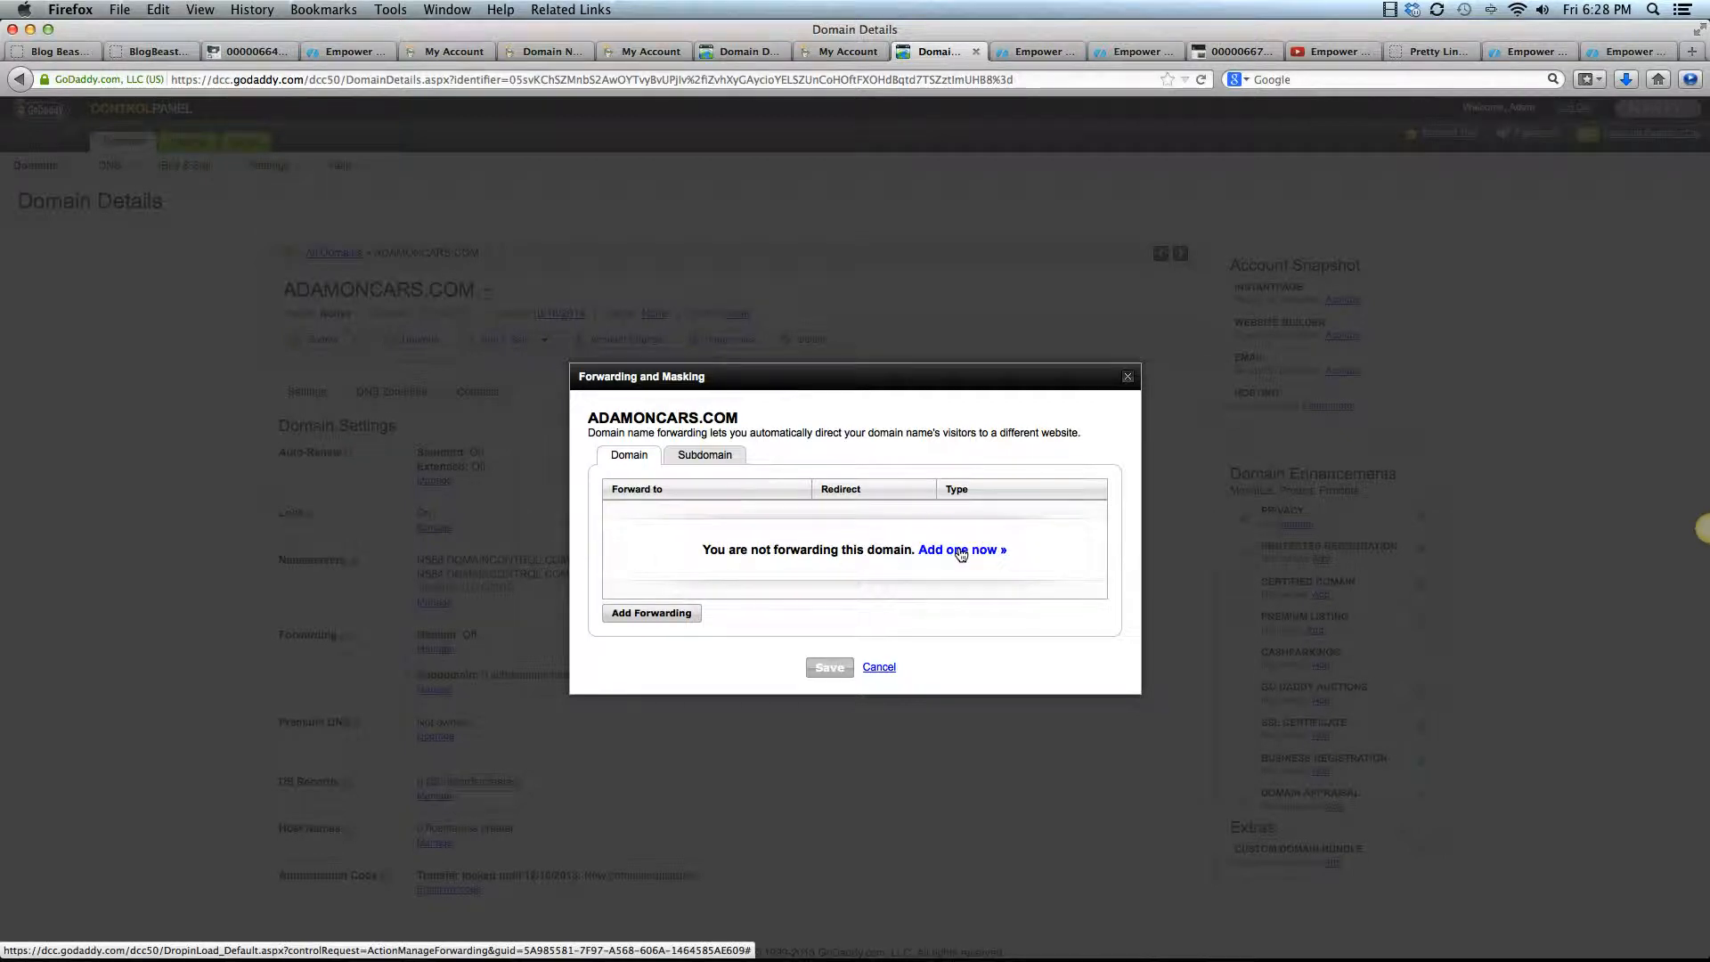
click(960, 551)
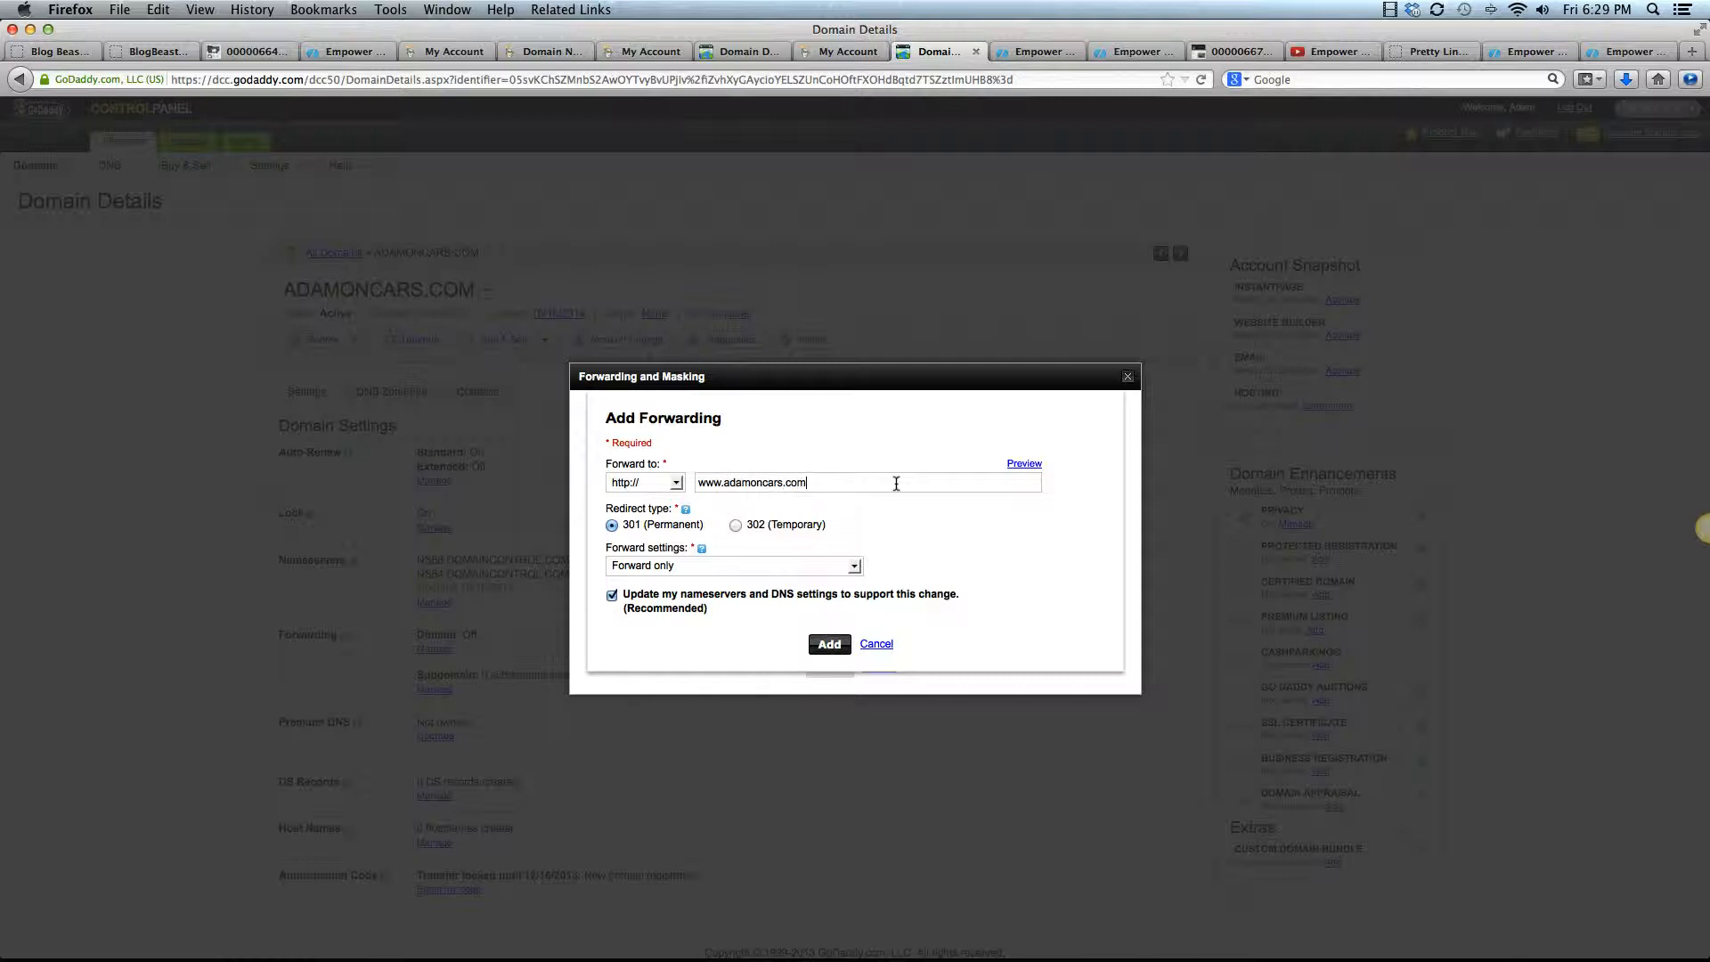
click(828, 645)
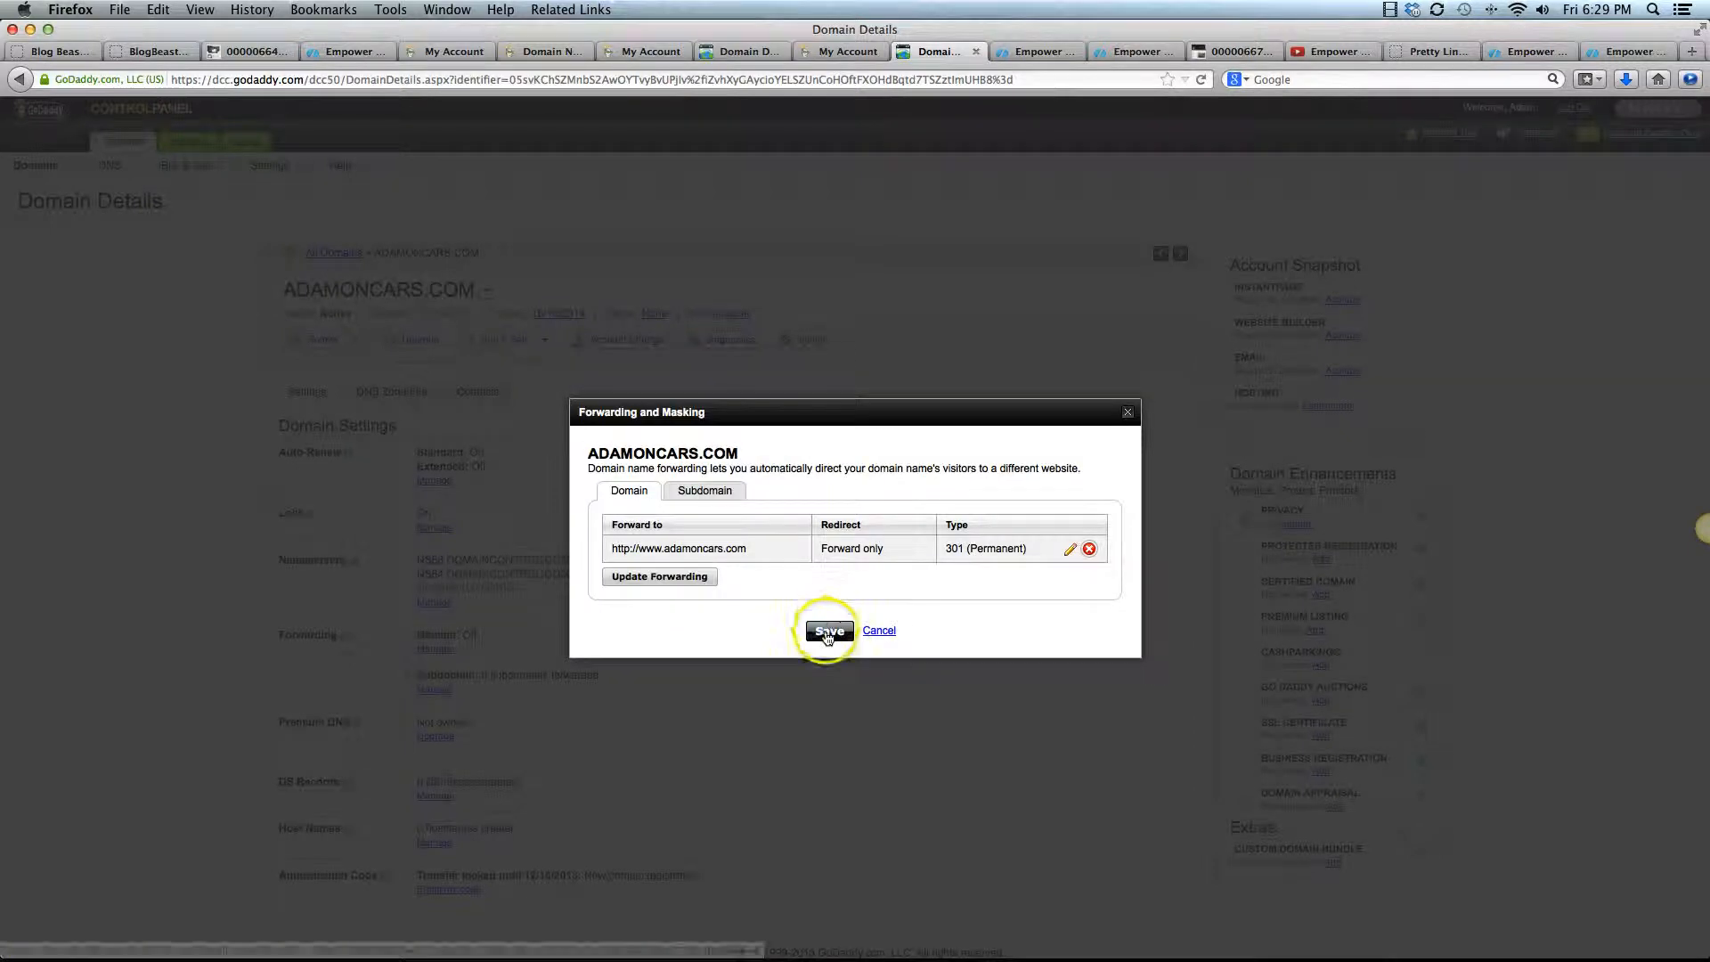
click(829, 628)
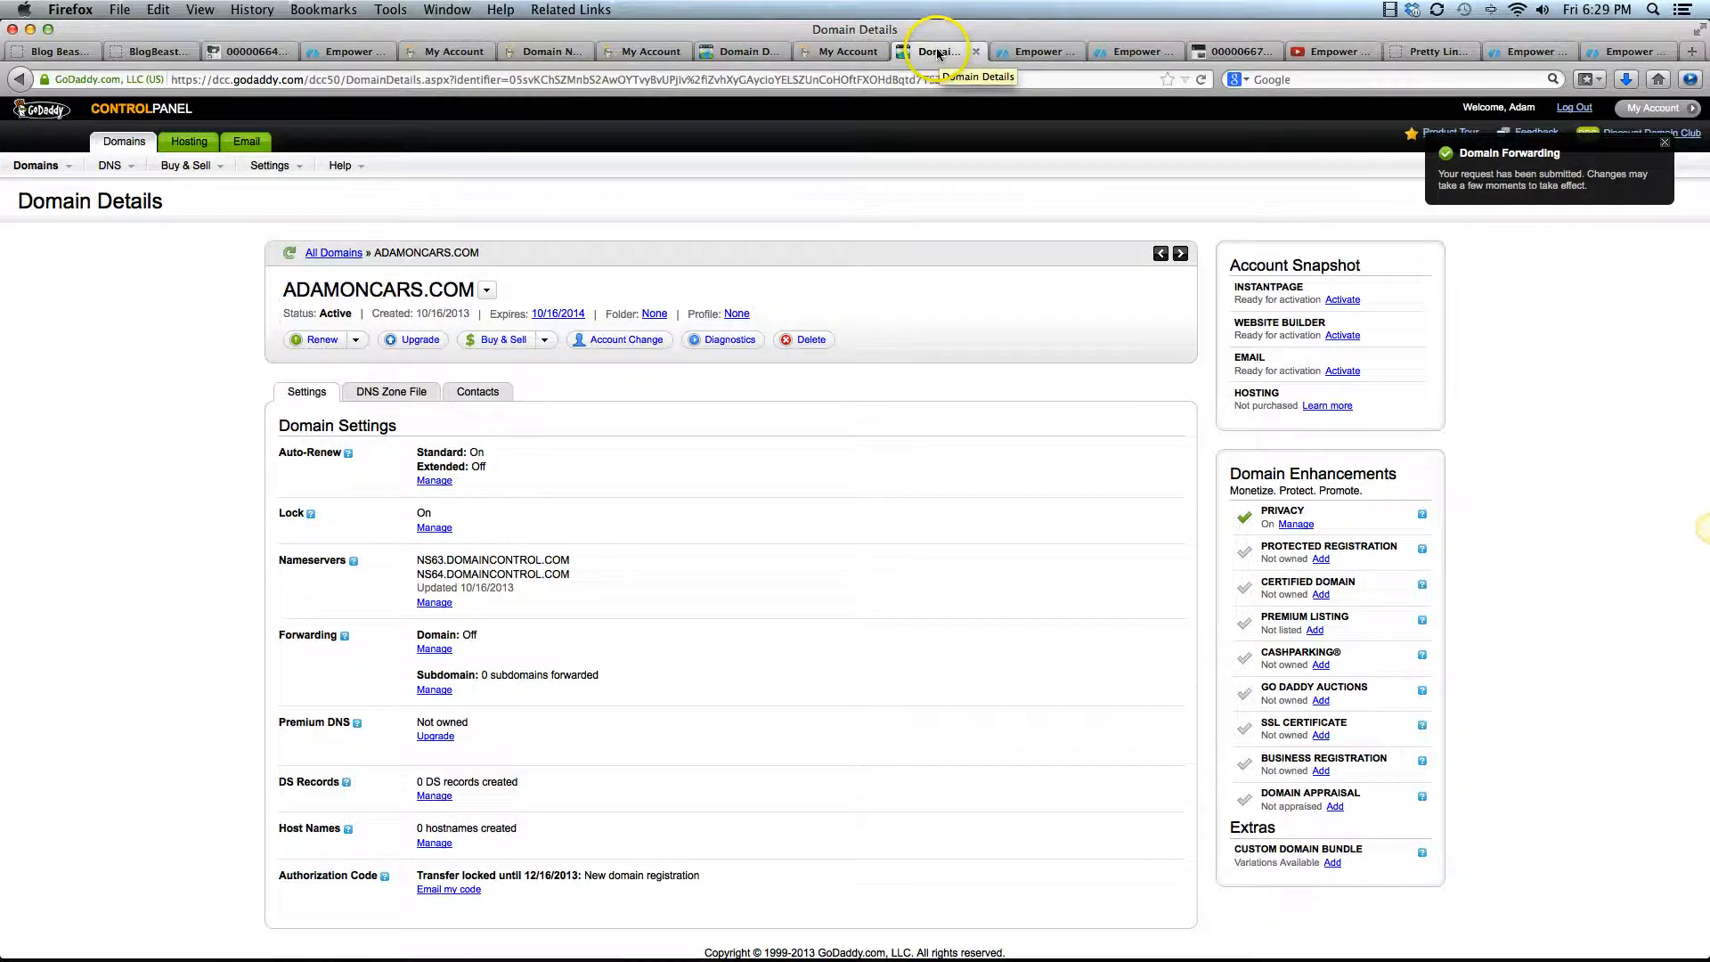
Return to the Adam On Cars blog's custom domain setup on Empower Network and request verification of adamoncars.com
click(1033, 52)
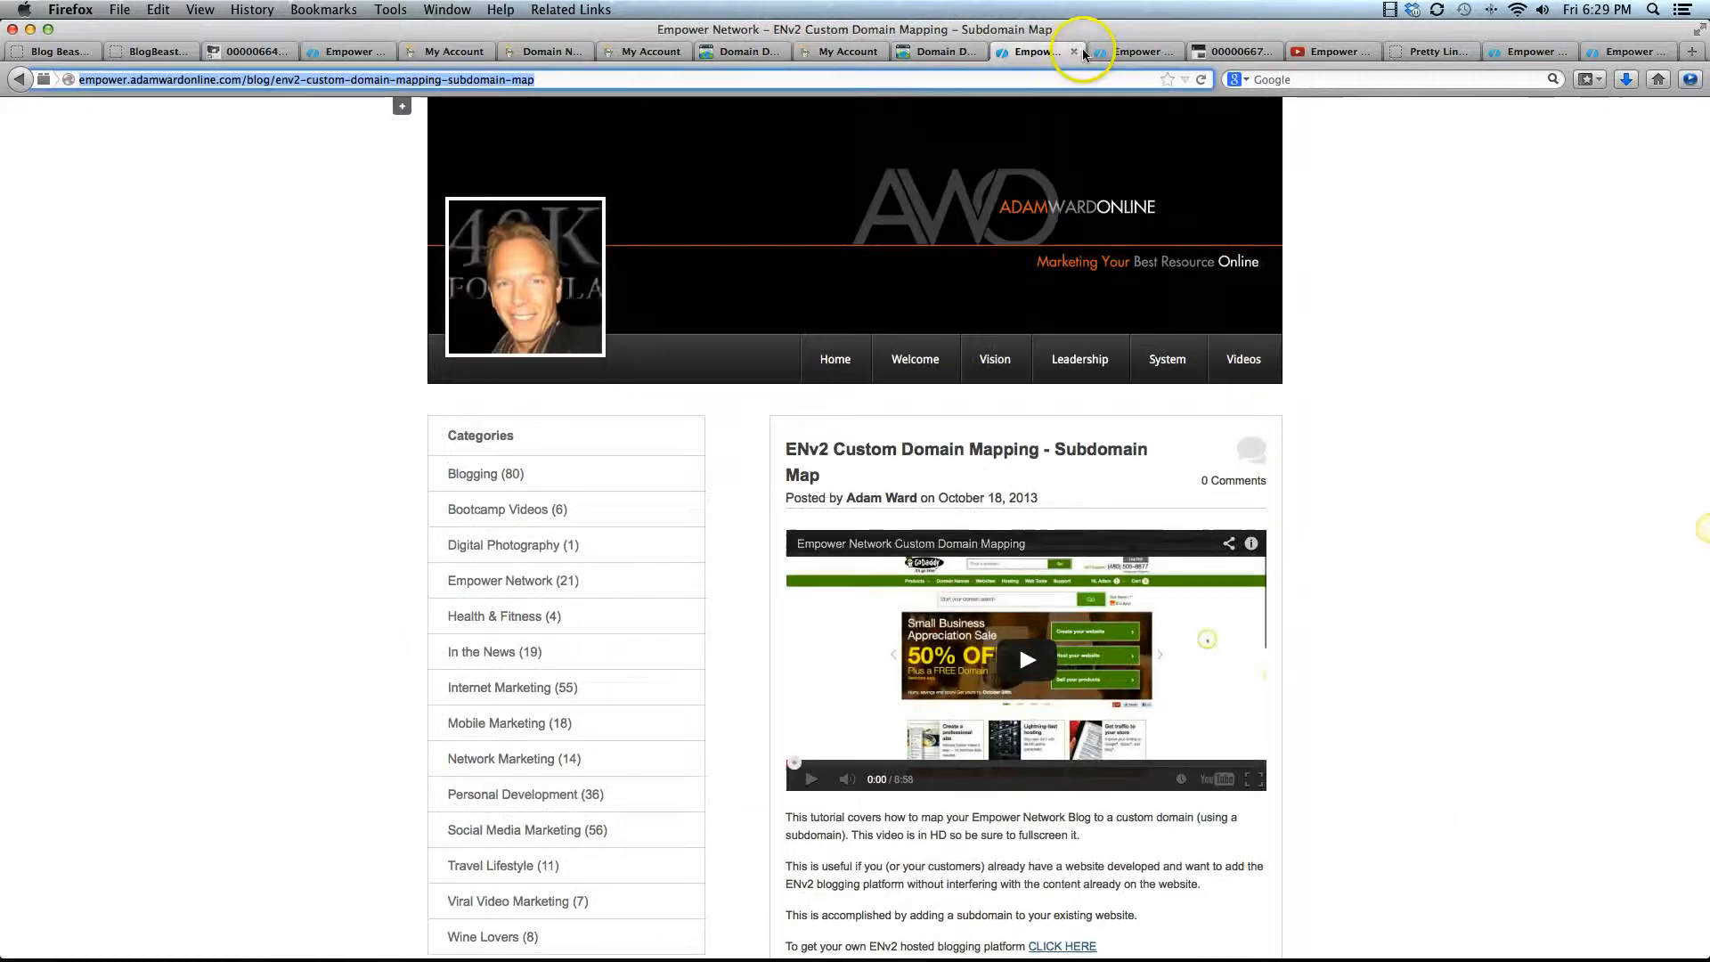
click(1134, 54)
click(305, 283)
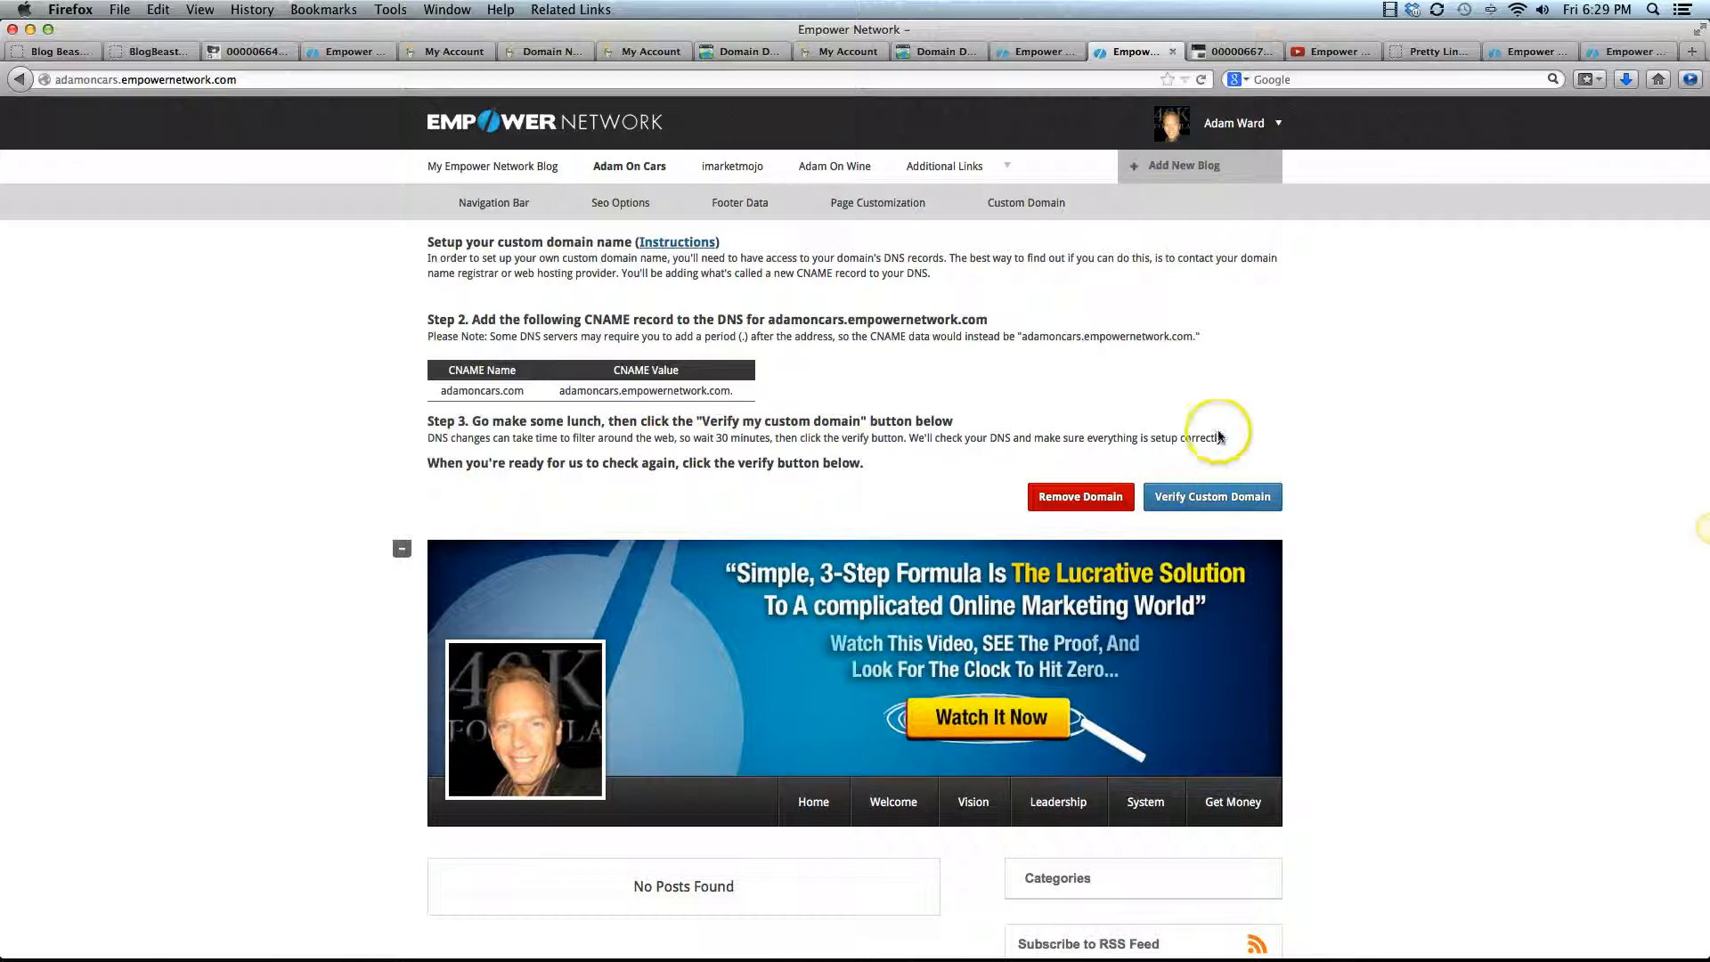
click(1228, 503)
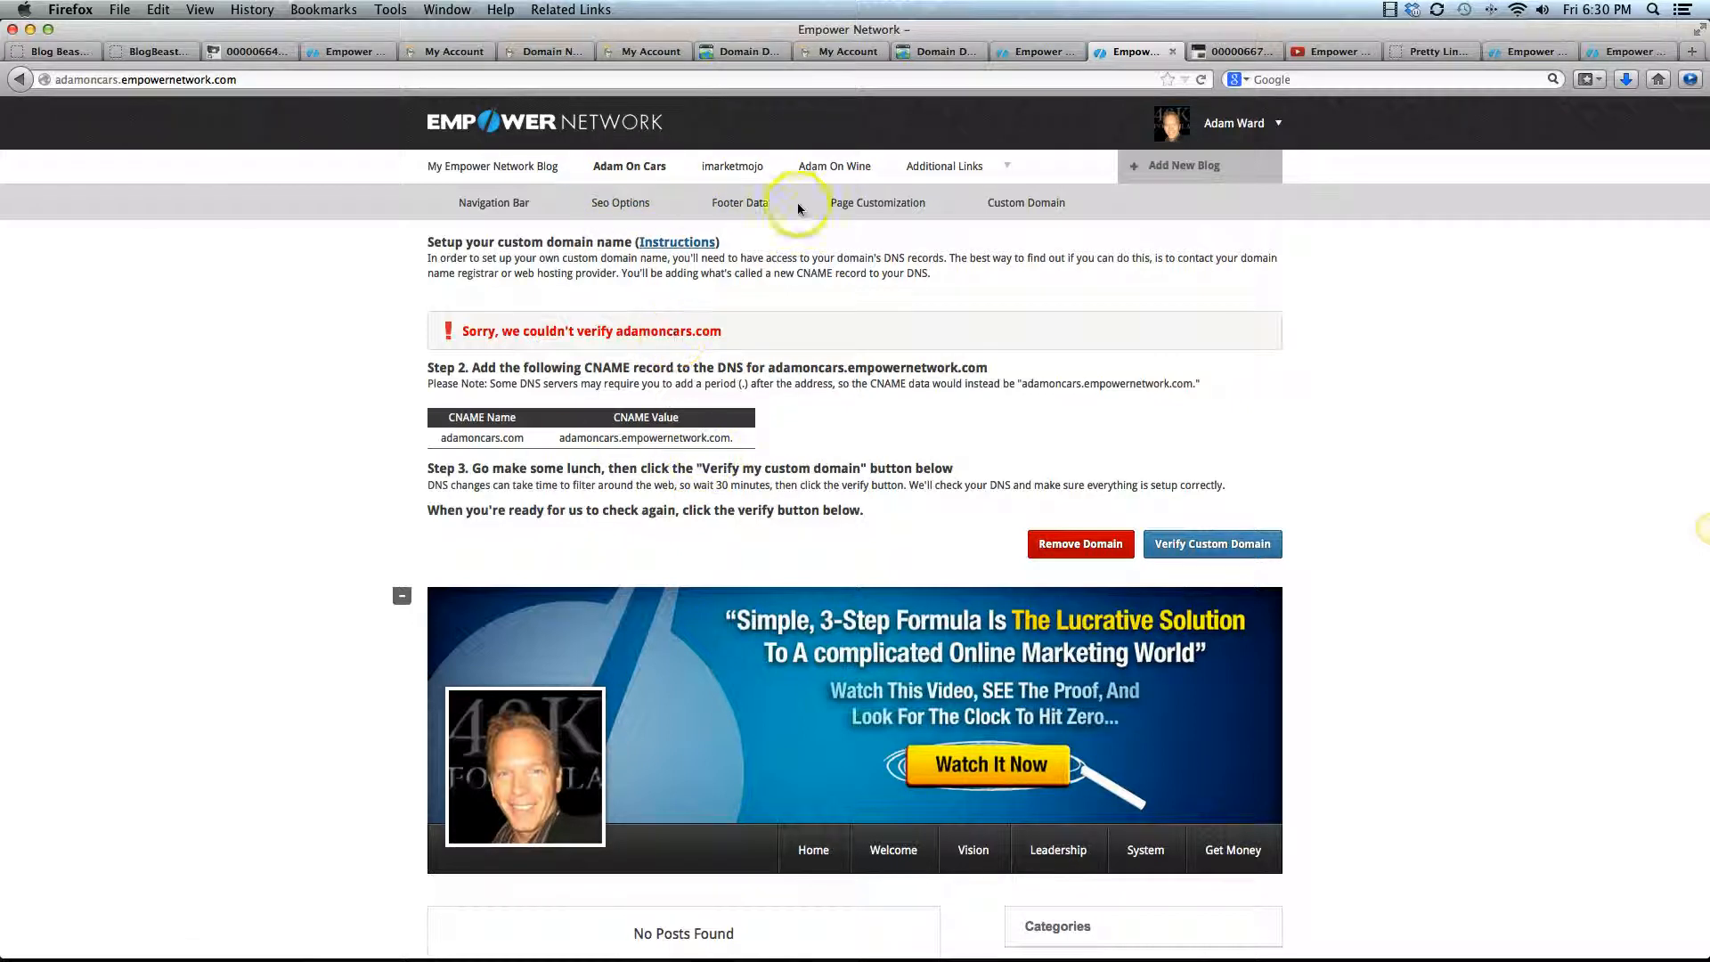
Check the imarketmojo blog's custom domain settings, and load imarketmojo.com in a new browser tab
click(732, 165)
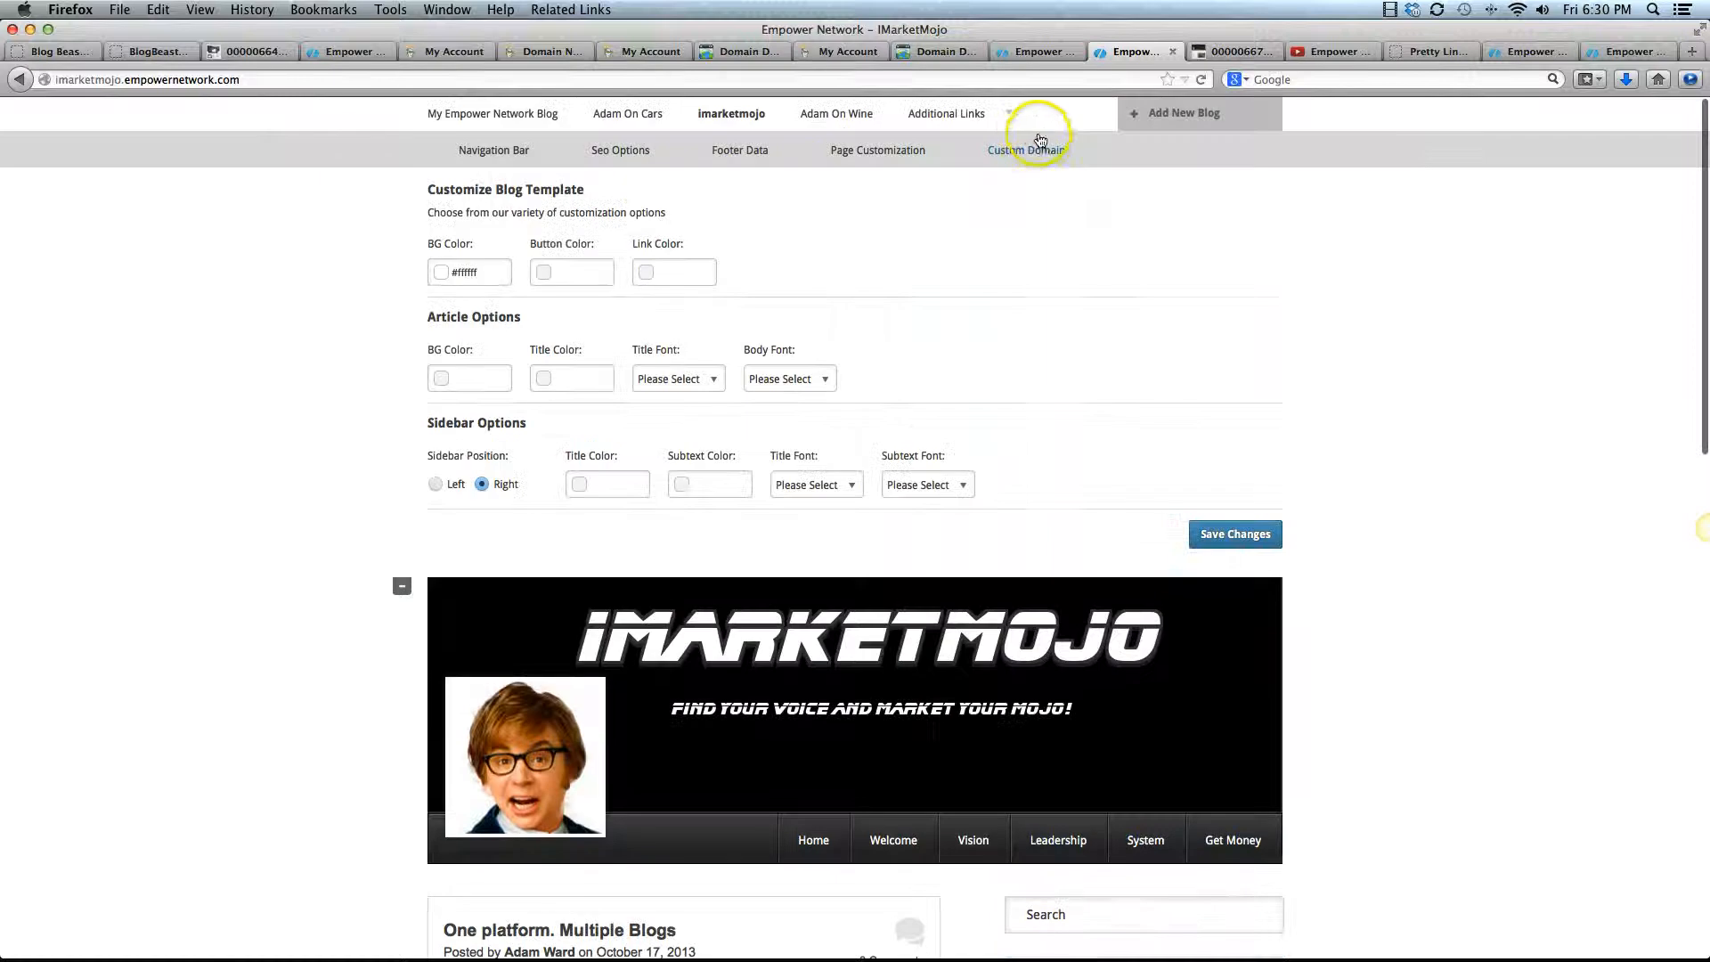
click(1027, 149)
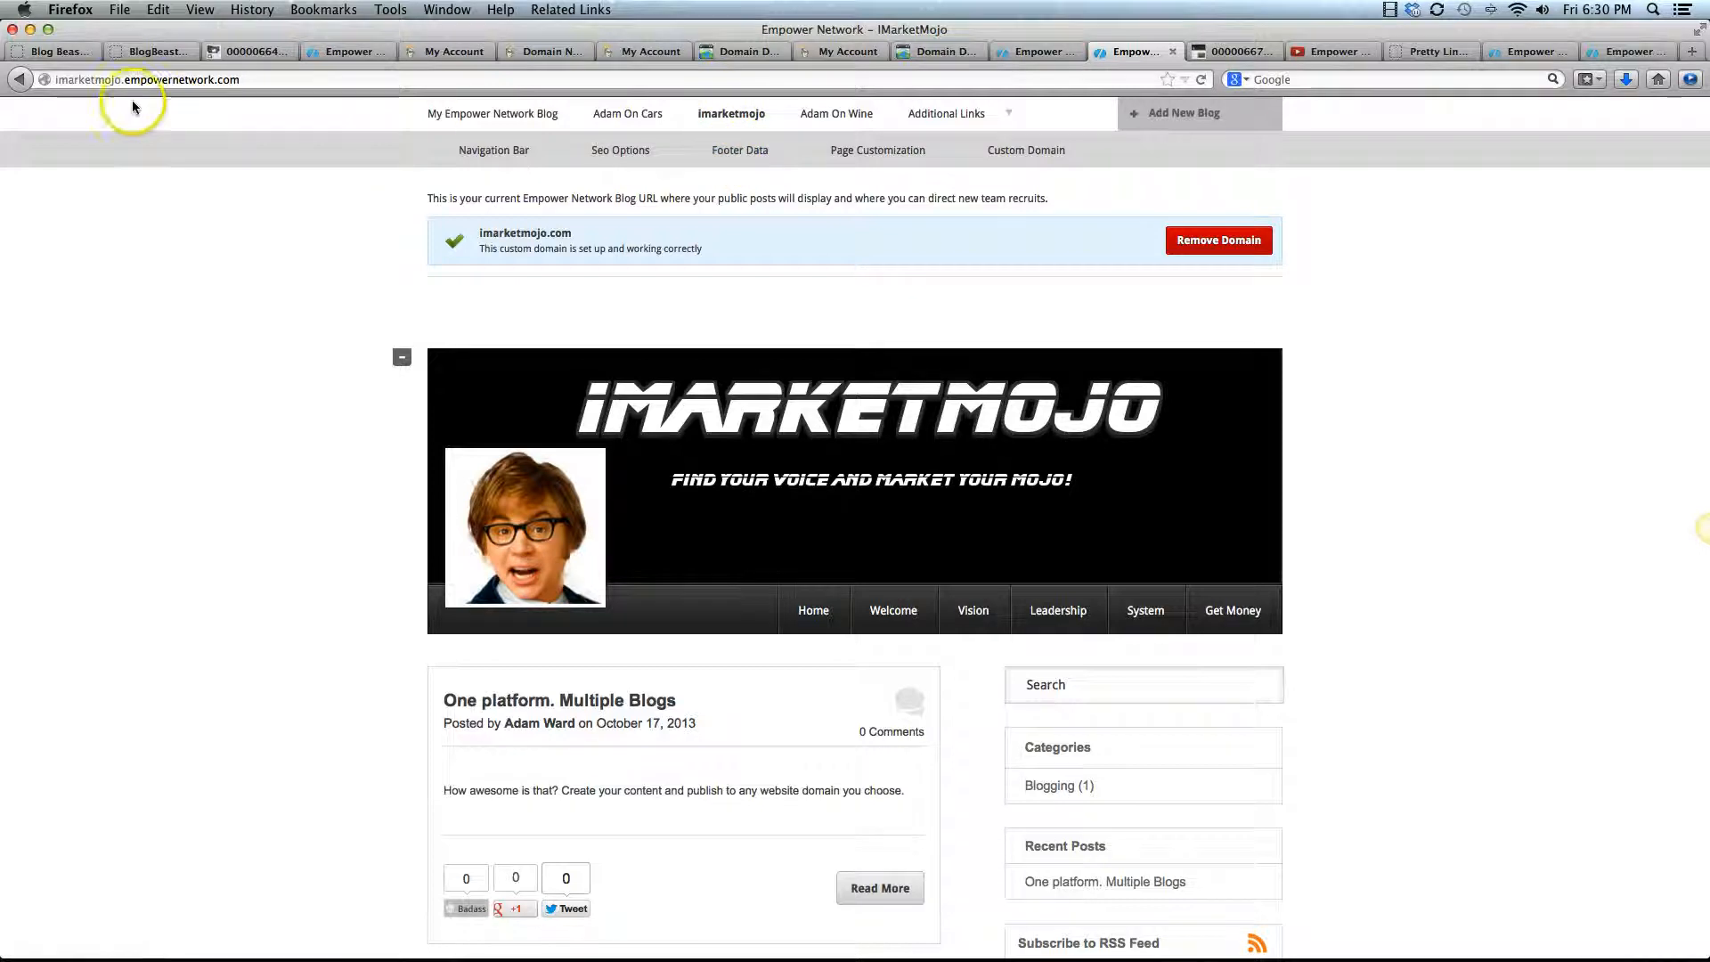
click(1691, 54)
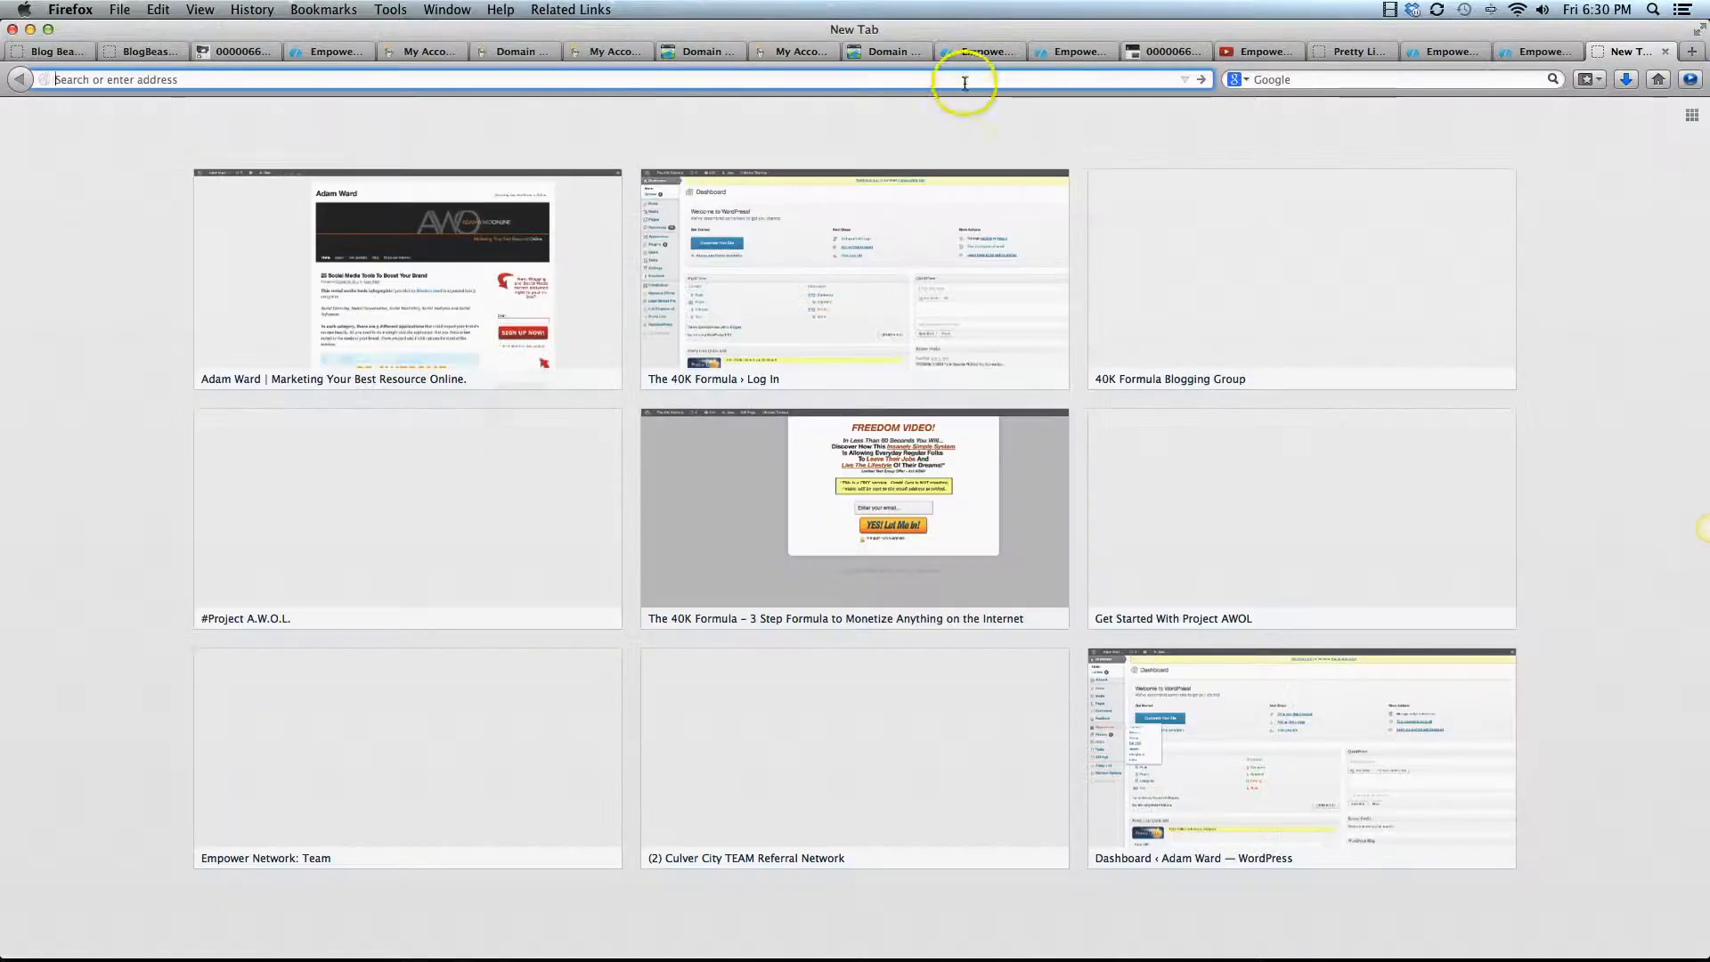
text(imarketmojo.com/)
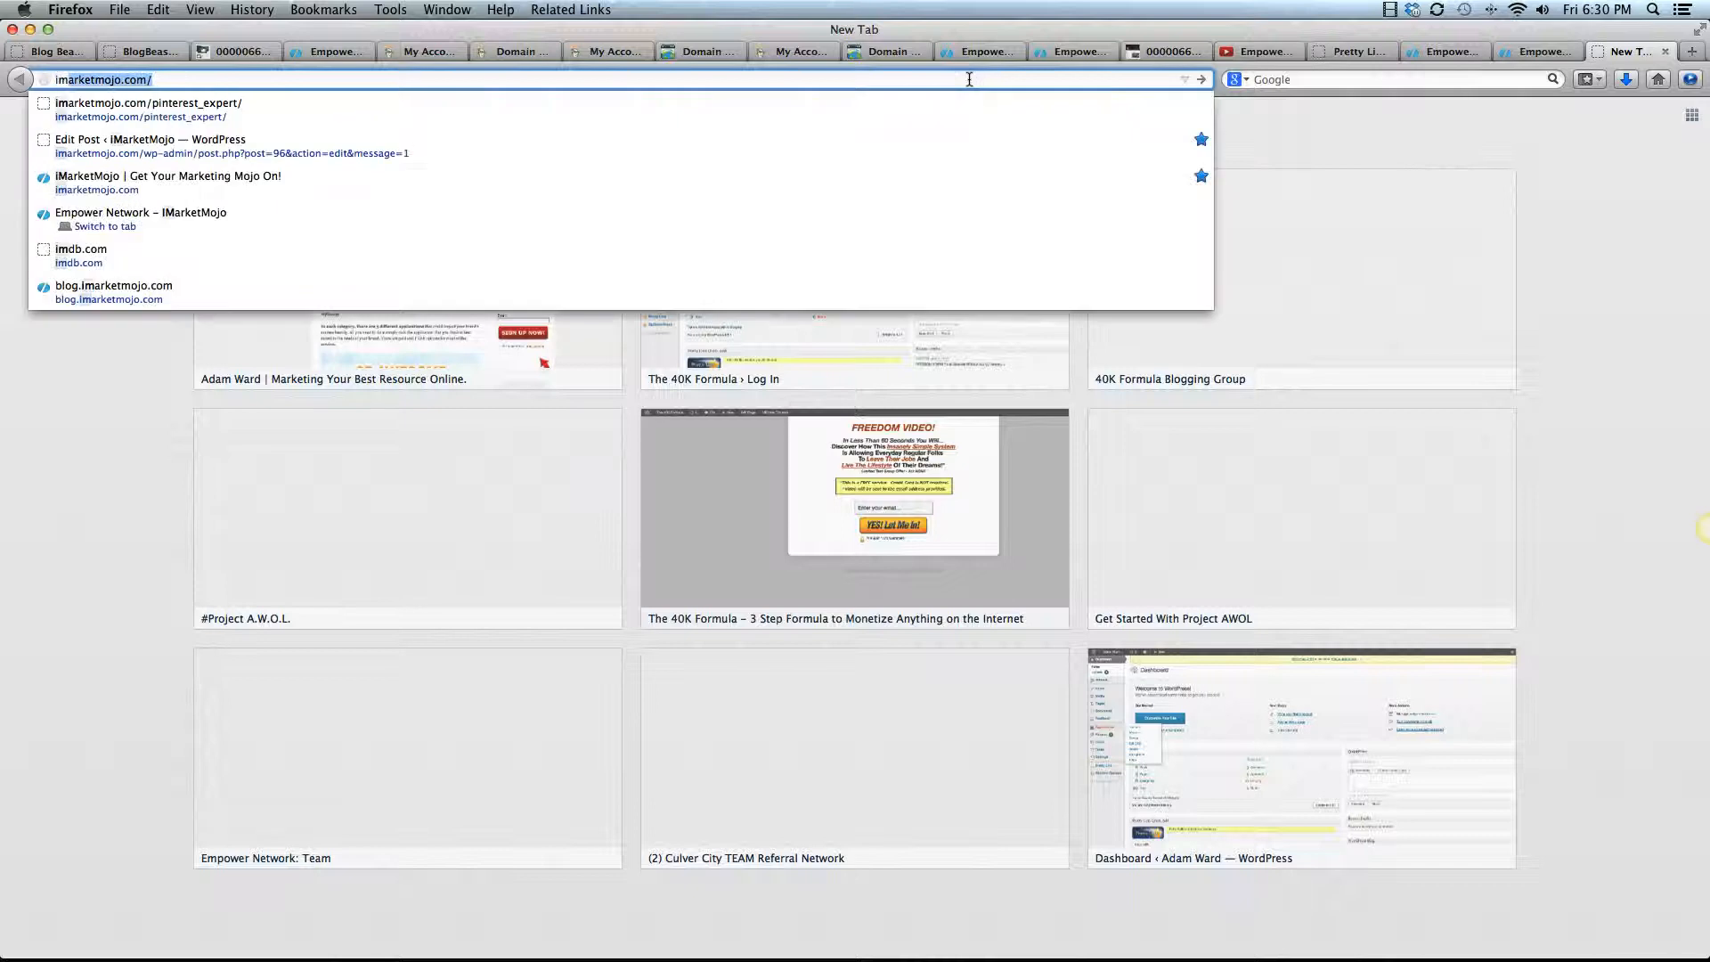
key(Return)
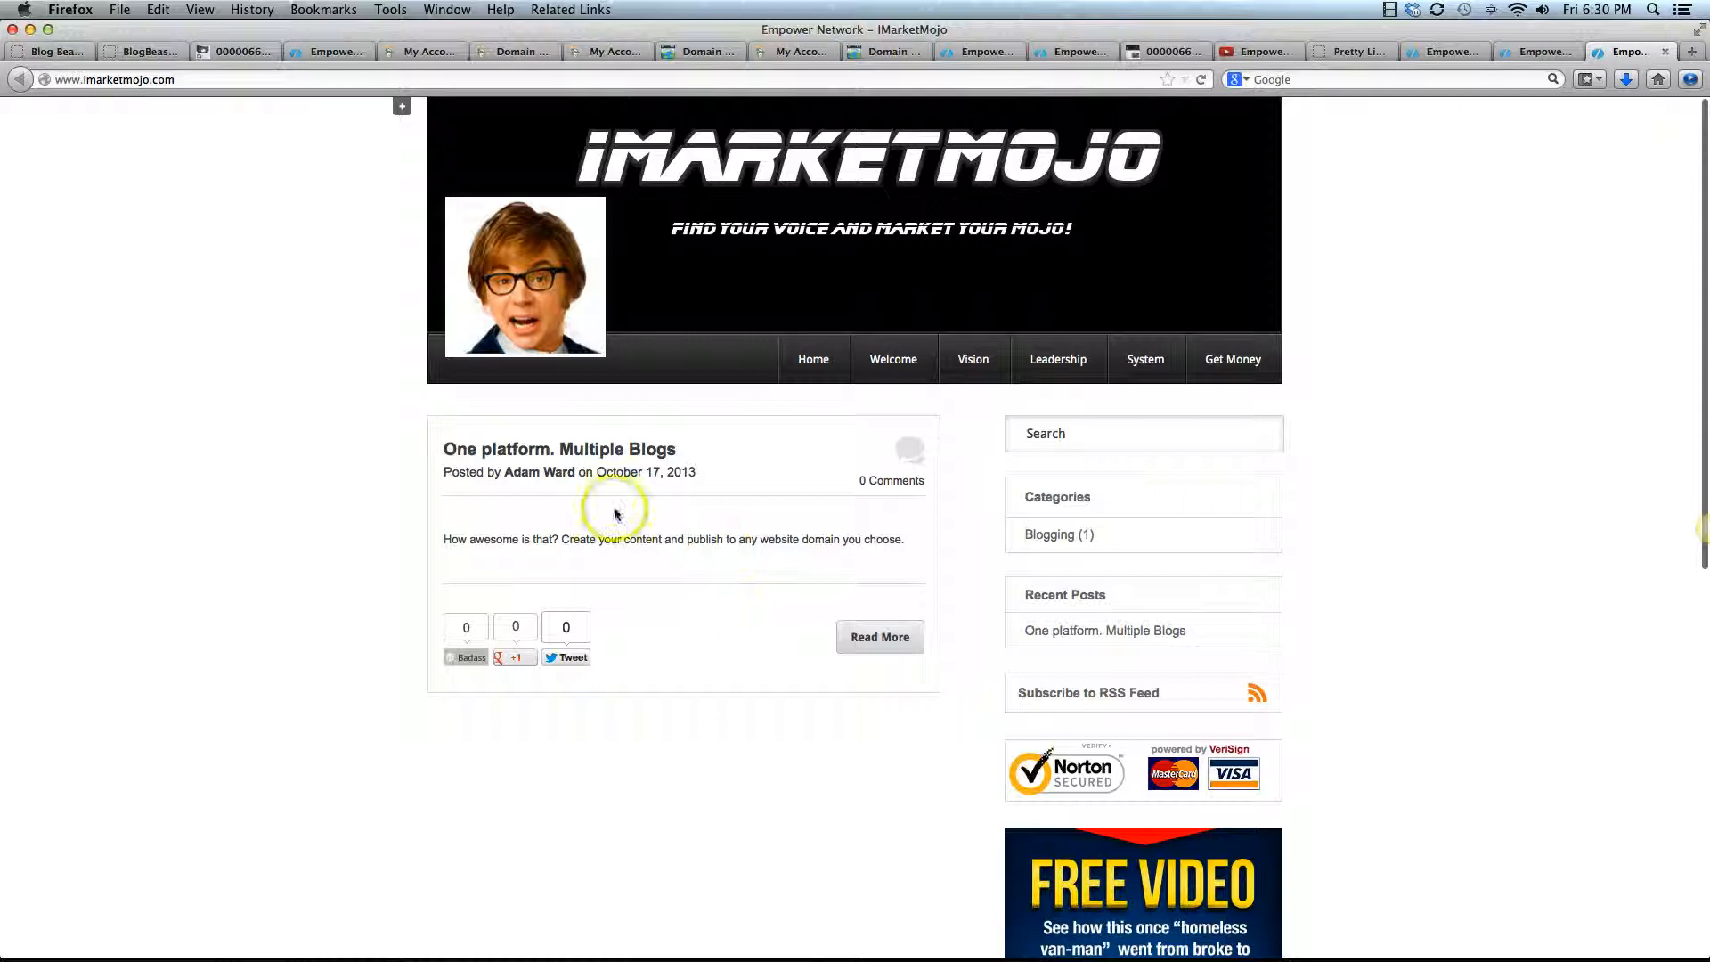
View the post "One platform. Multiple Blogs" and highlight the one-platform-multiple-blogs part of its web address
click(615, 449)
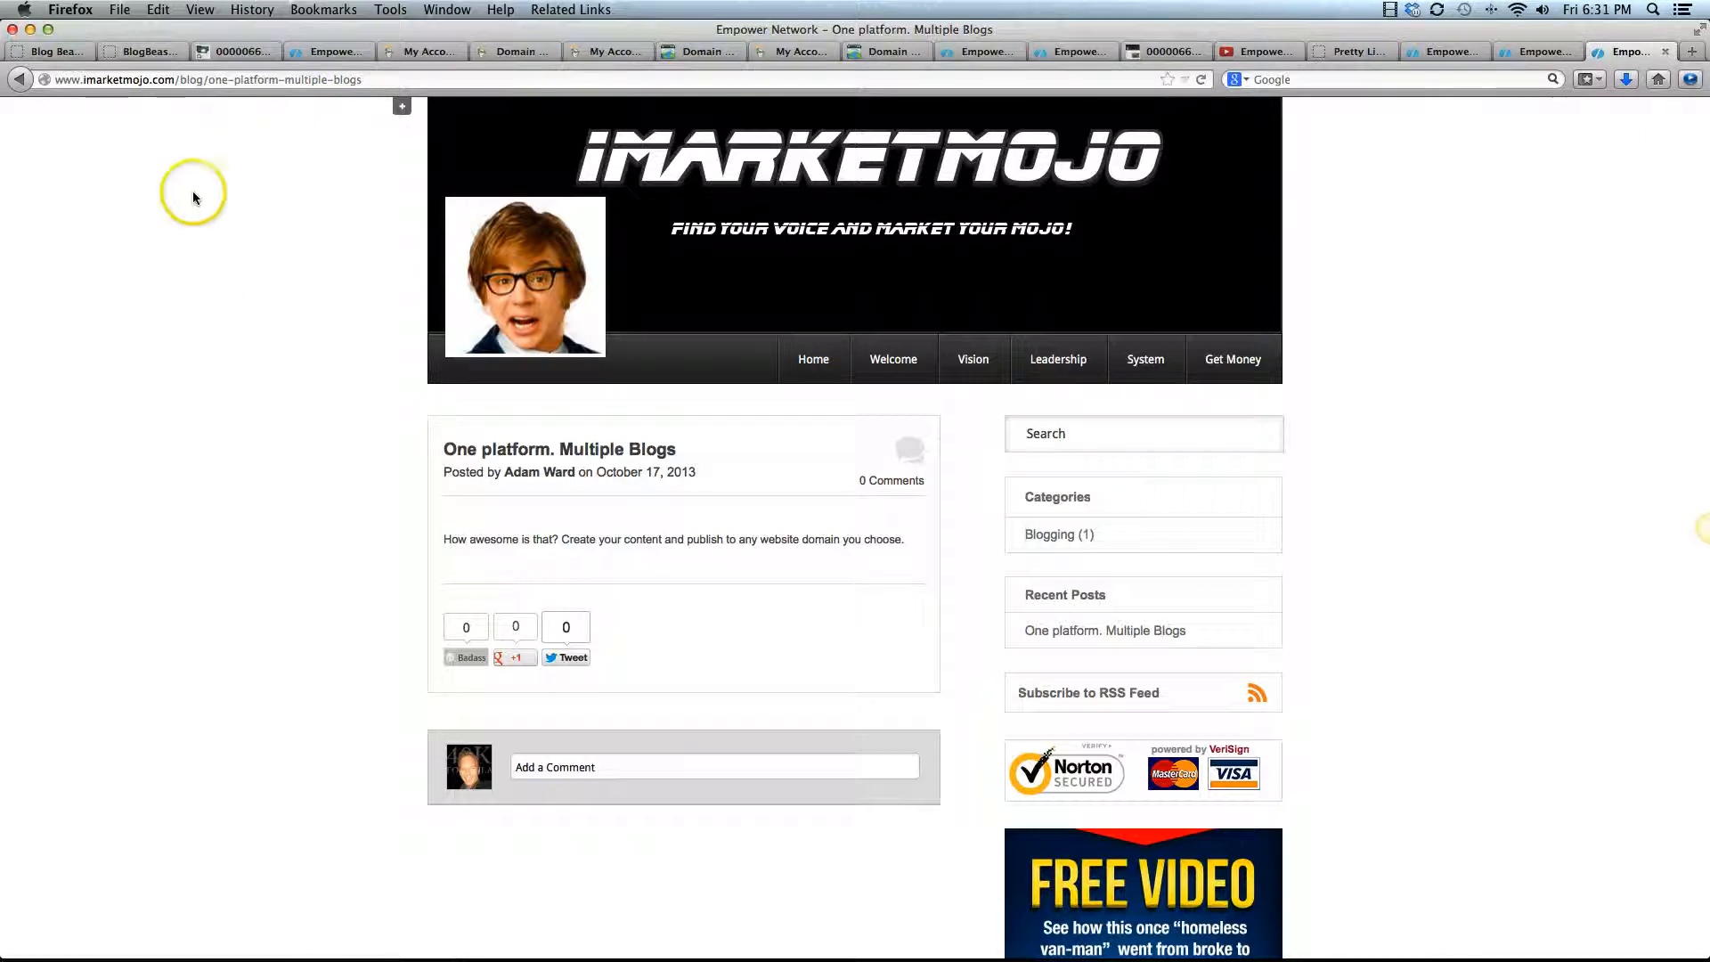
drag(55, 80, 402, 80)
click(181, 80)
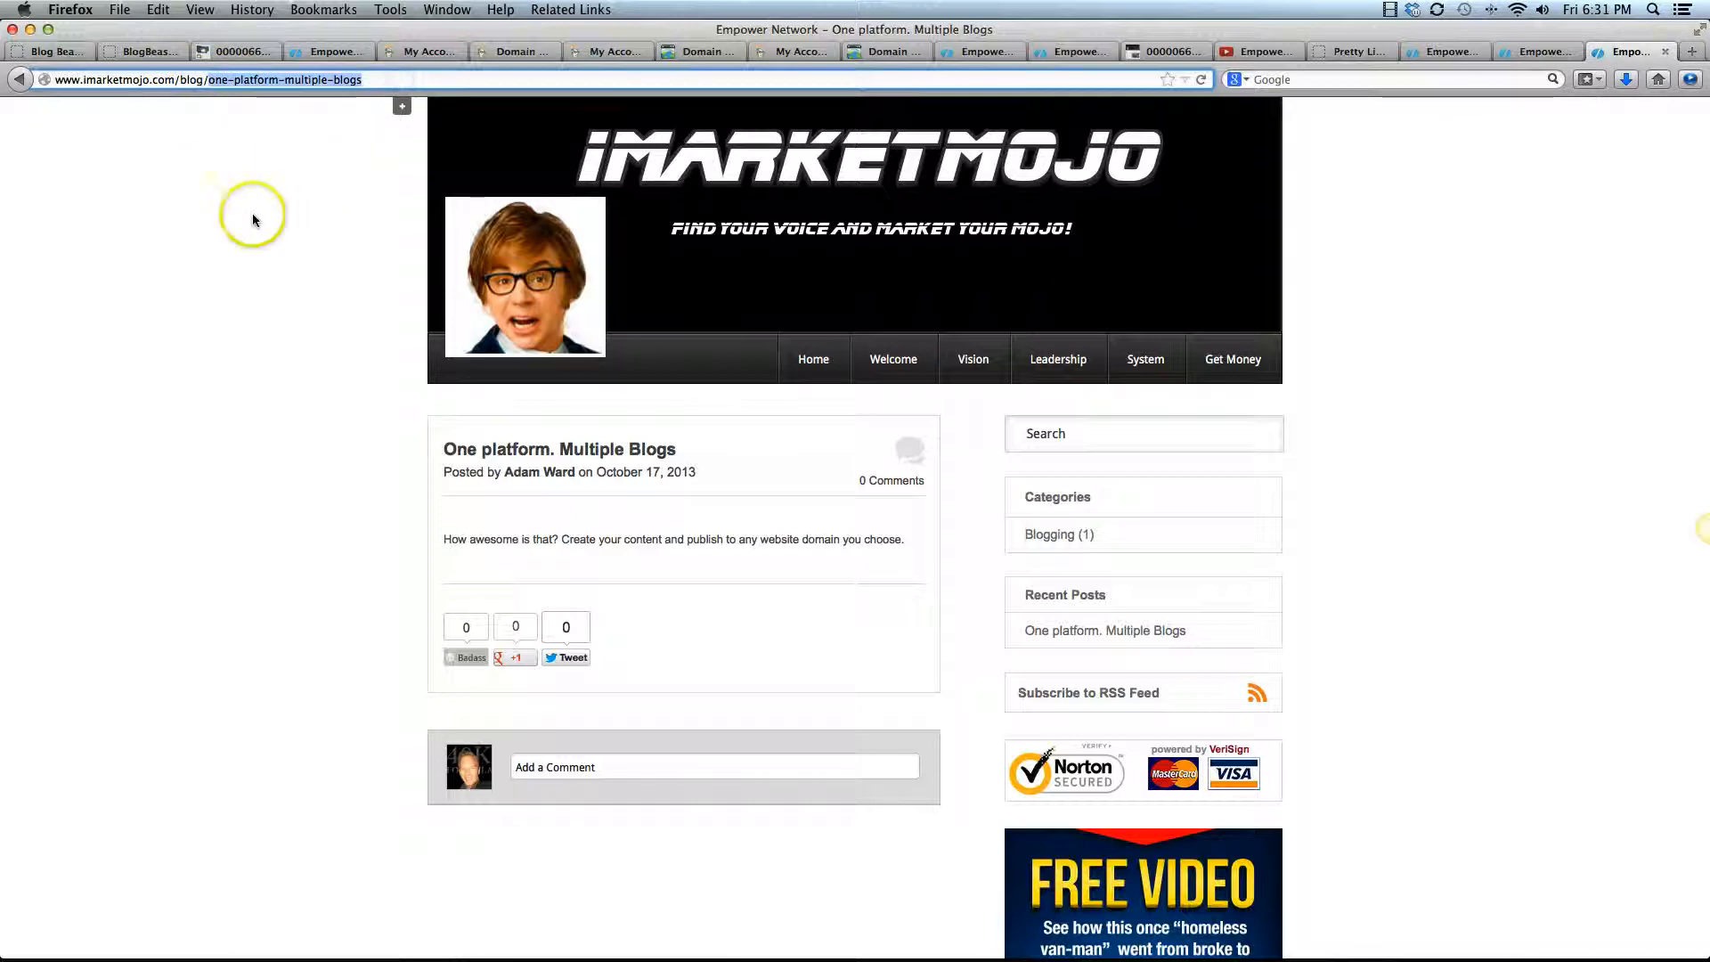